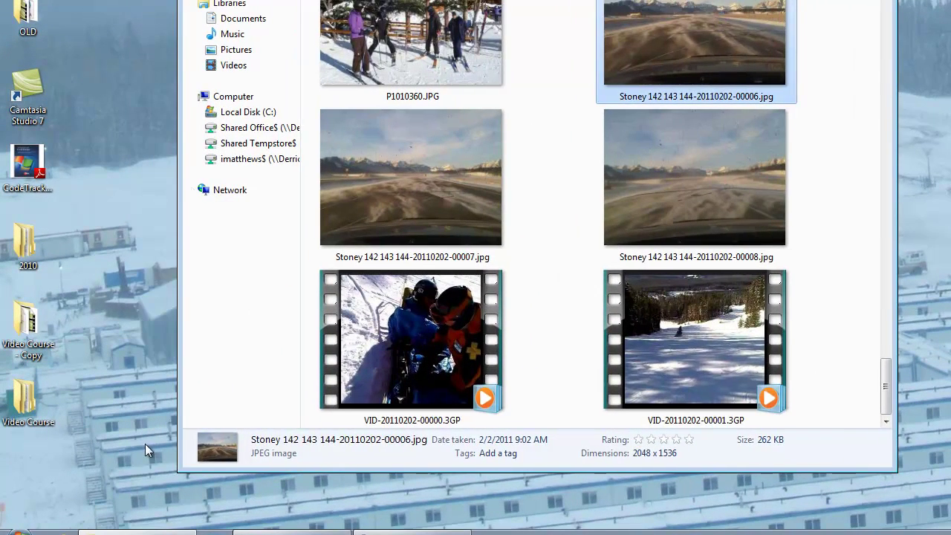
# - Launch Windows Live Movie Maker by searching 'live' in the Start menu
pyautogui.click(30, 531)
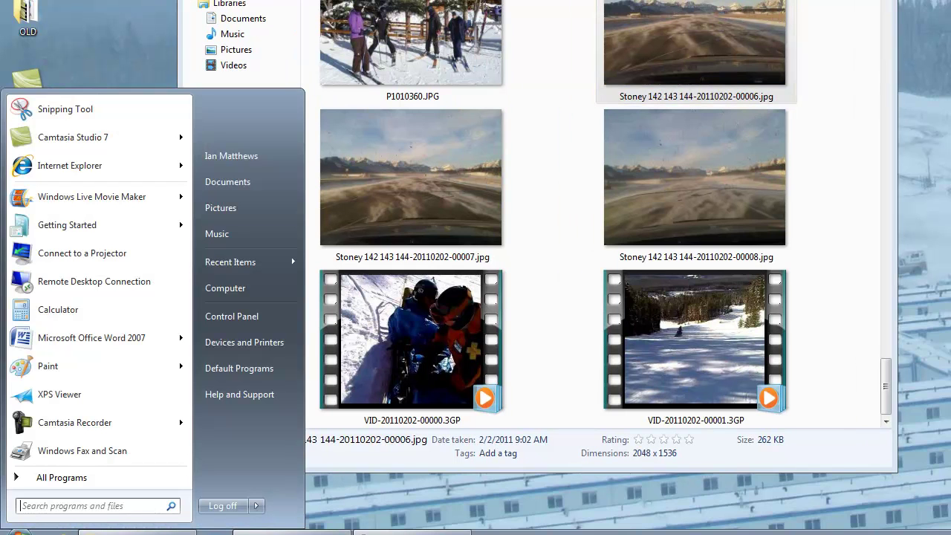
pyautogui.write('live')
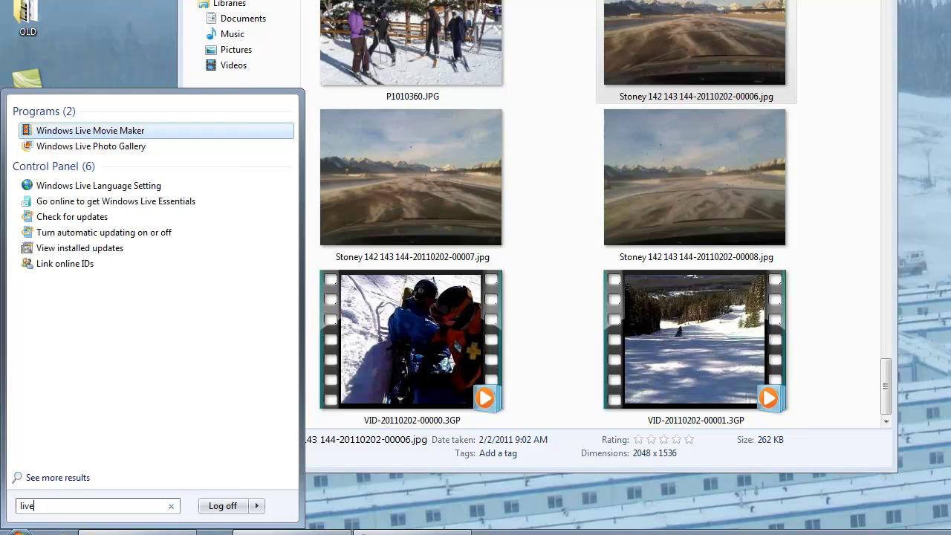
pyautogui.press('Return')
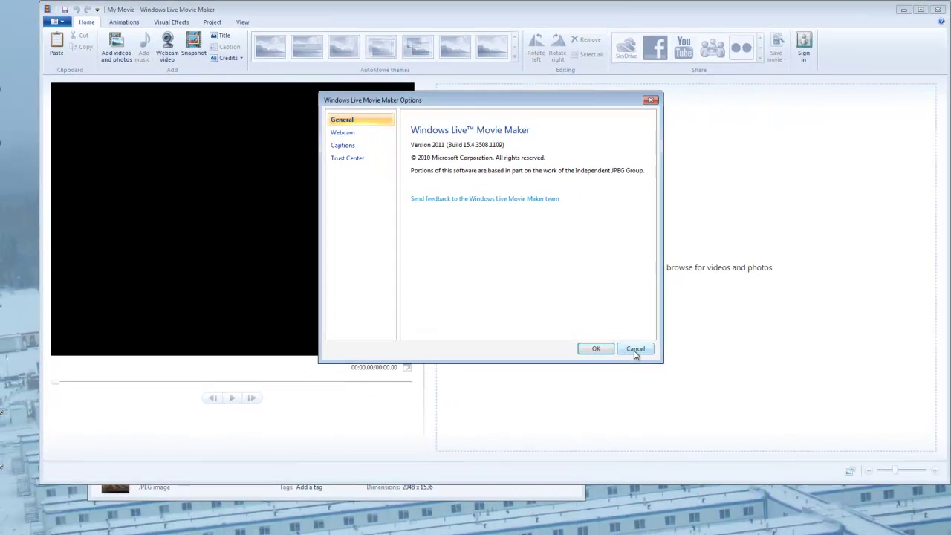
# - Close the Options dialog and arrange Movie Maker beside the Ski_Trip_Photos folder window
pyautogui.click(862, 505)
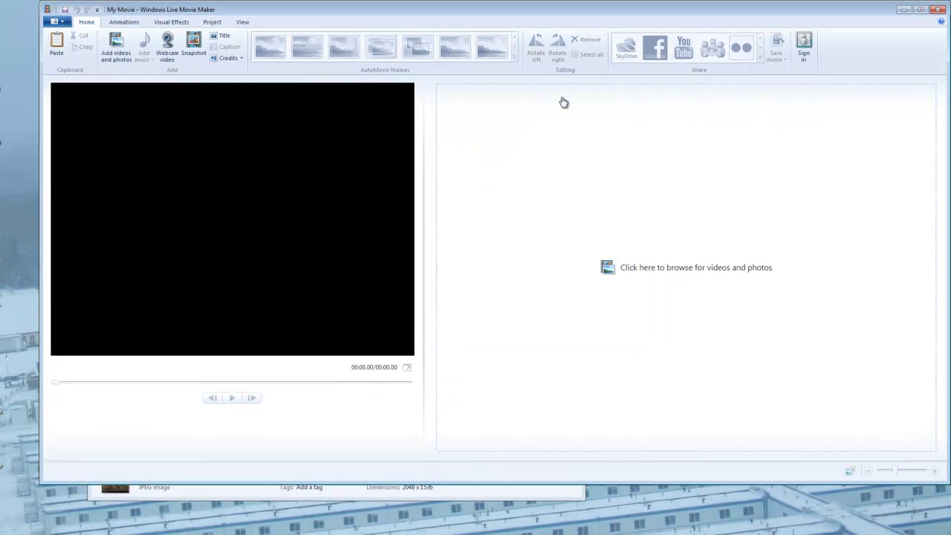
pyautogui.moveTo(531, 19); pyautogui.dragTo(495, 28)
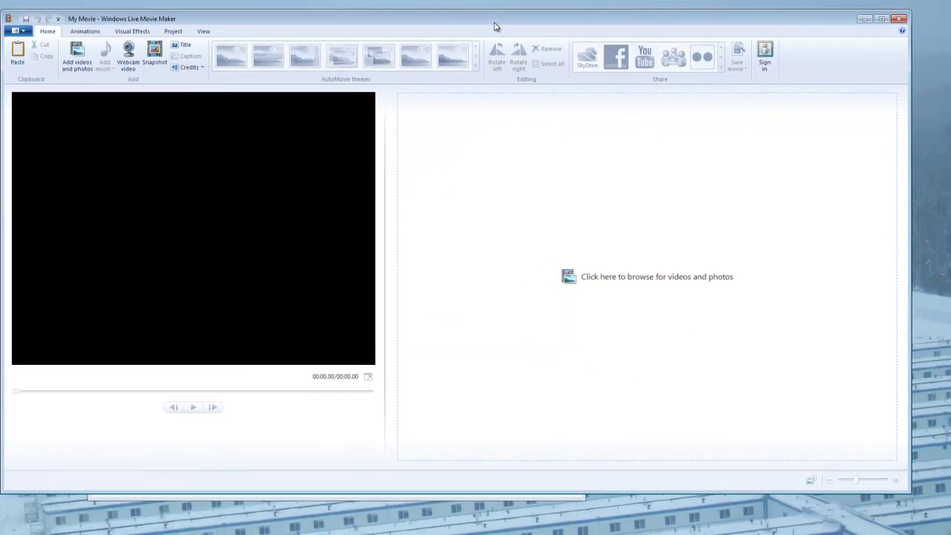
pyautogui.click(612, 282)
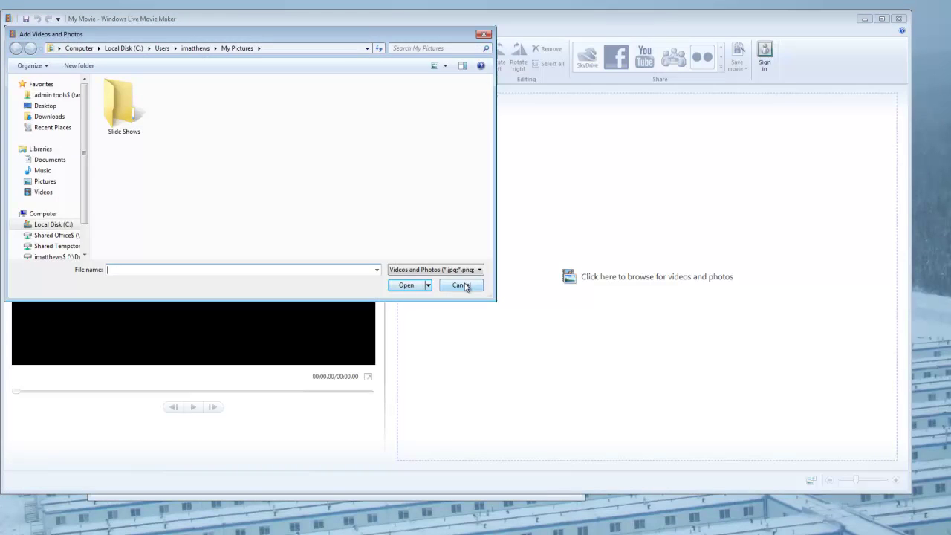
pyautogui.click(462, 287)
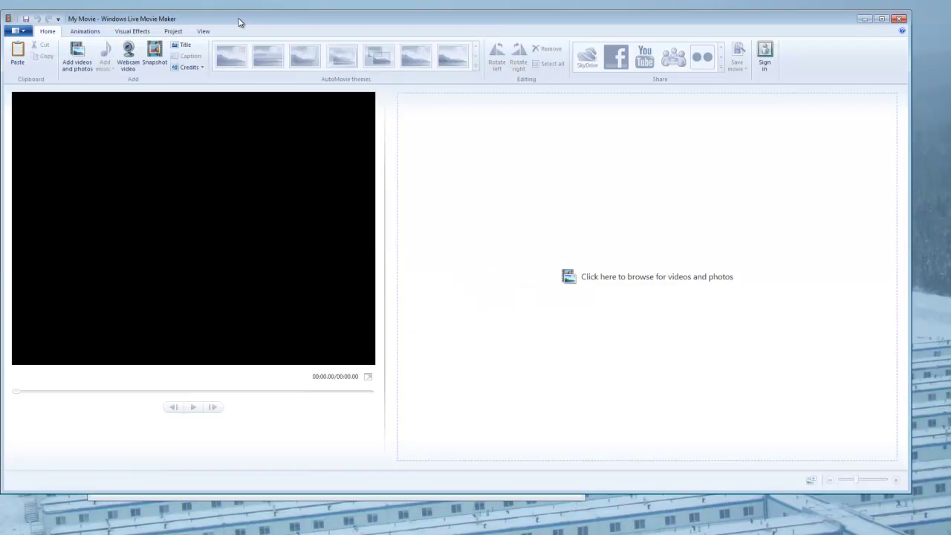
pyautogui.moveTo(240, 20); pyautogui.dragTo(474, 34)
pyautogui.moveTo(206, 63); pyautogui.dragTo(133, 57)
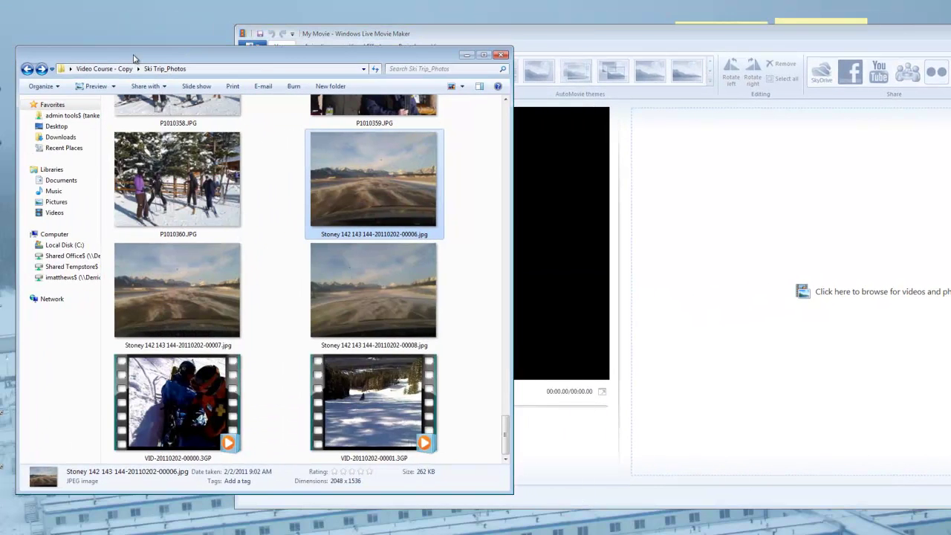
# - Show the folder in Details view, select all 58 files and drag them onto the storyboard
pyautogui.click(461, 88)
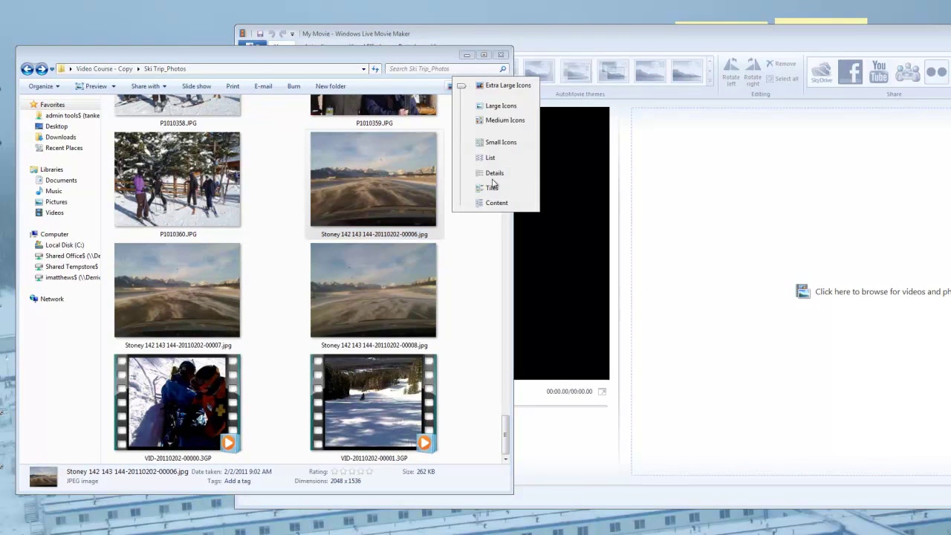
pyautogui.click(493, 175)
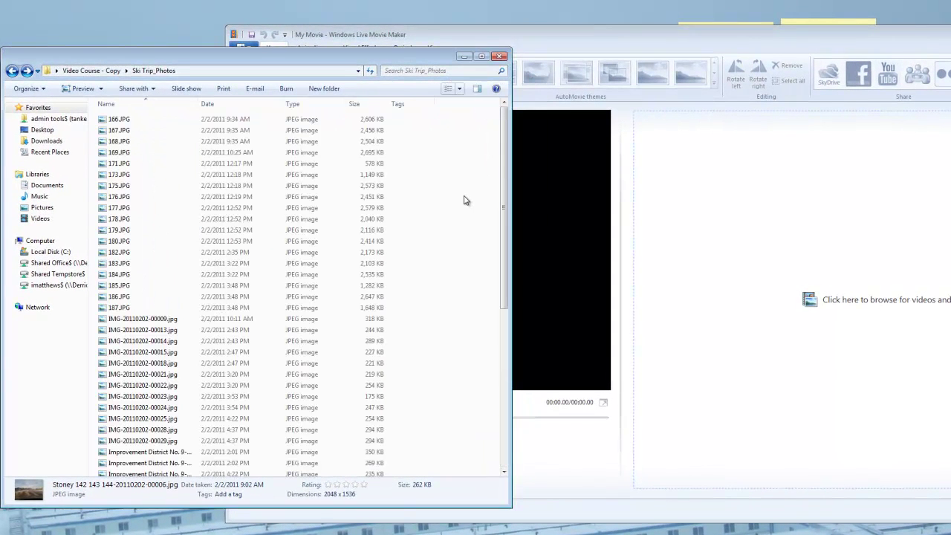
pyautogui.click(196, 186)
pyautogui.hotkey('ctrl', 'a')
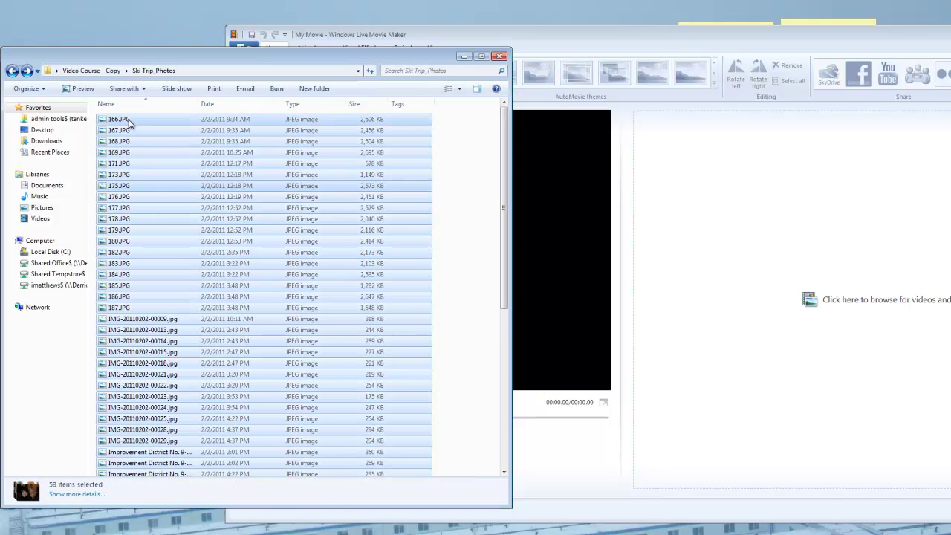
pyautogui.moveTo(128, 123); pyautogui.dragTo(768, 171)
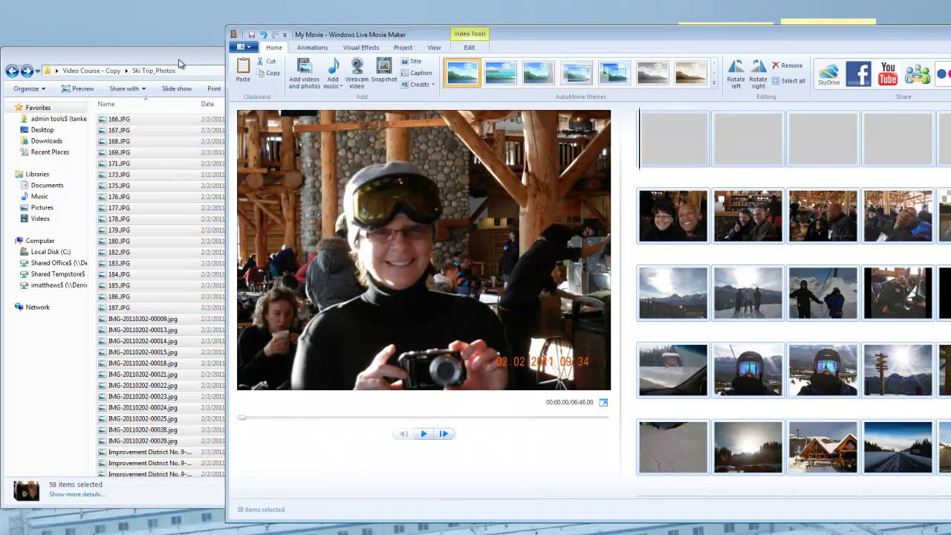
# - Move Movie Maker back left and adjust the storyboard zoom slider to a photo grid
pyautogui.hotkey('alt', 'Tab')
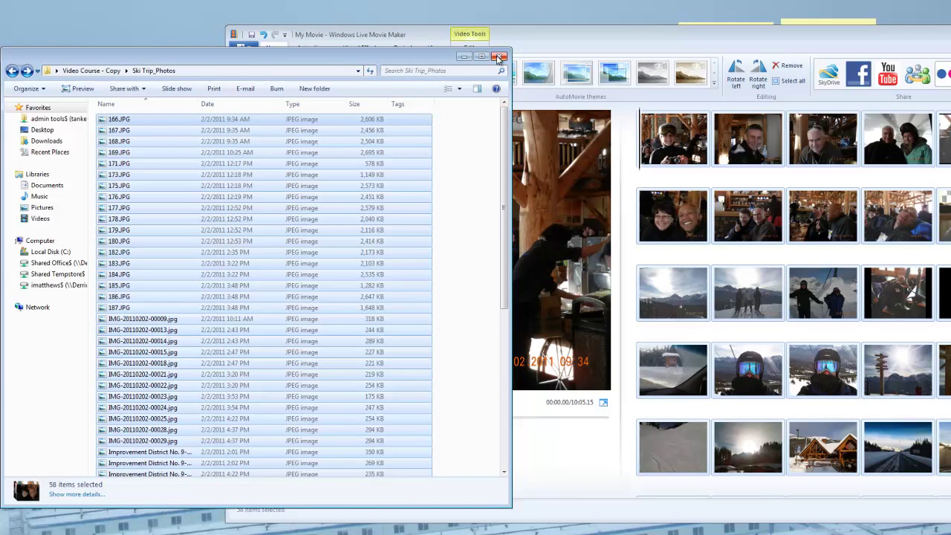
pyautogui.moveTo(613, 44); pyautogui.dragTo(399, 36)
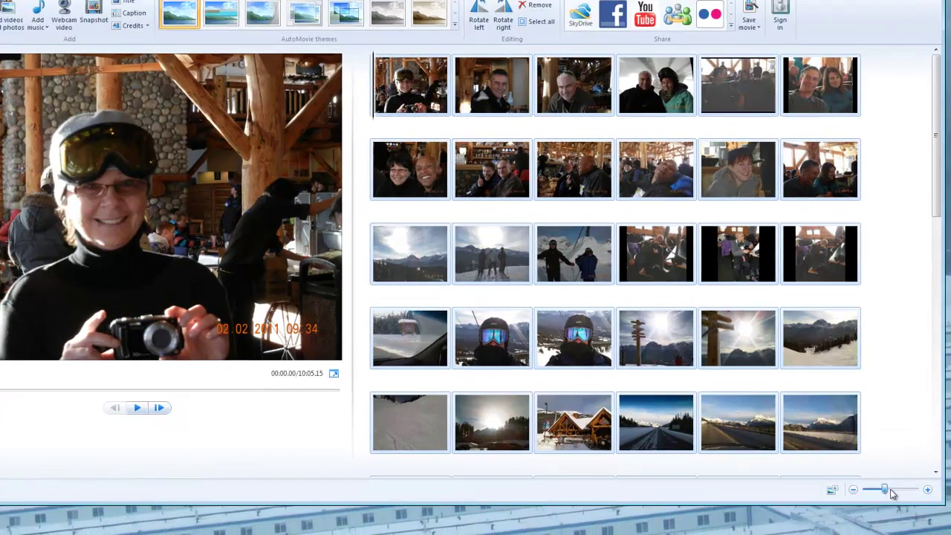
pyautogui.click(890, 490)
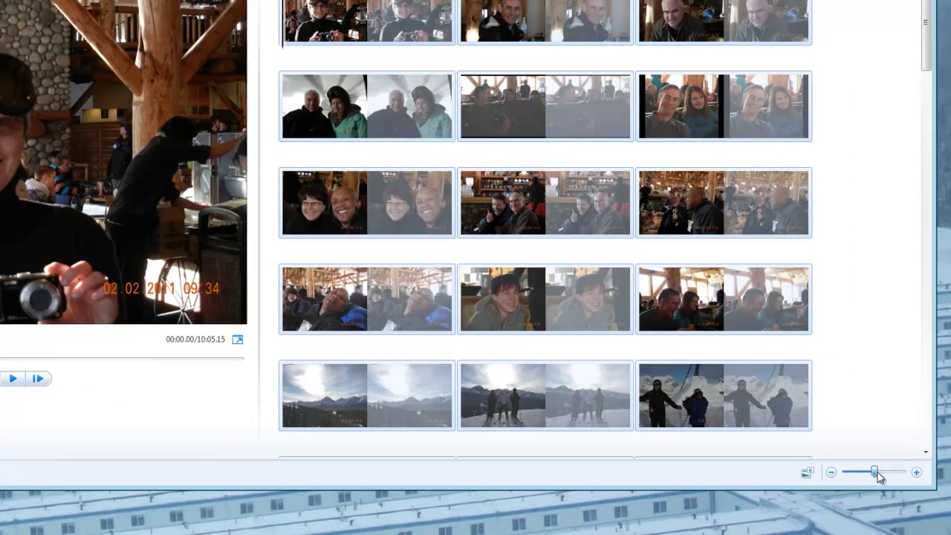
pyautogui.moveTo(879, 476); pyautogui.dragTo(871, 476)
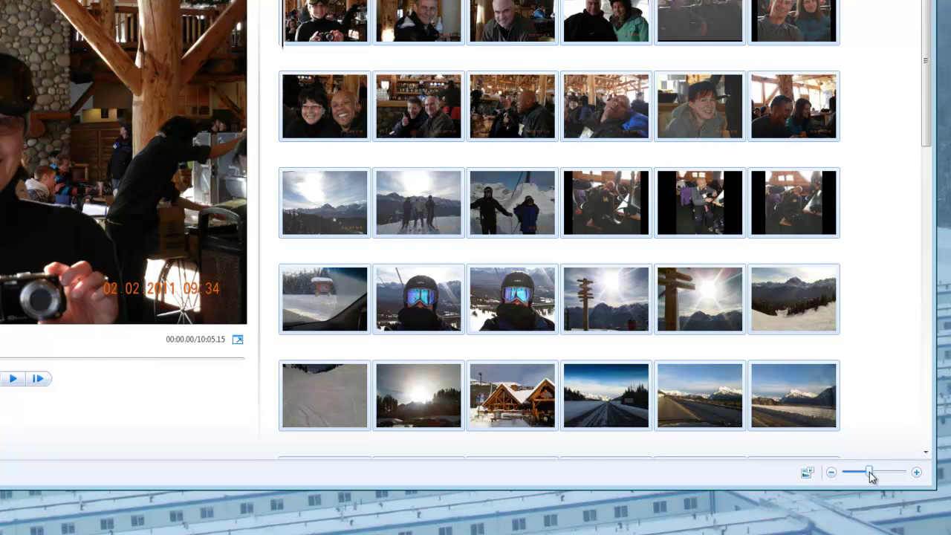
pyautogui.moveTo(926, 134); pyautogui.dragTo(880, 472)
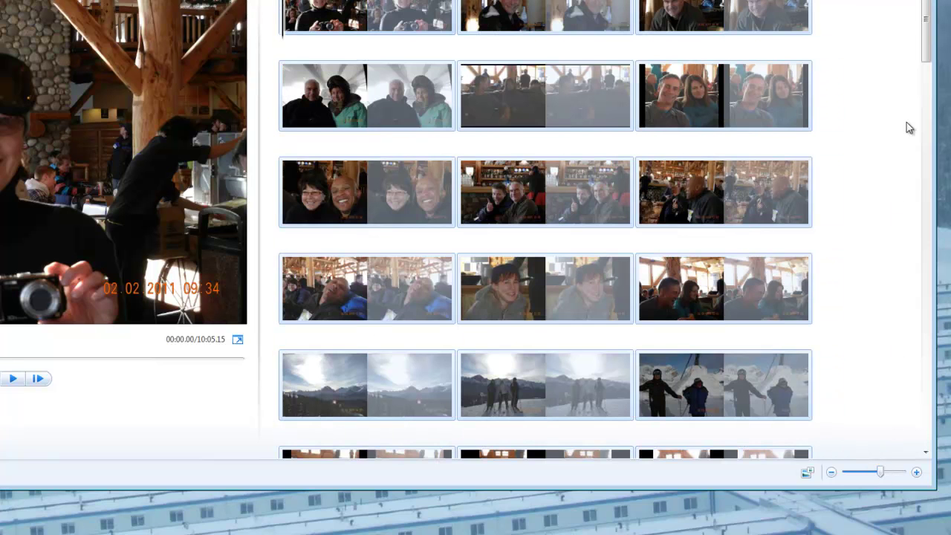
pyautogui.moveTo(926, 64); pyautogui.dragTo(949, 452)
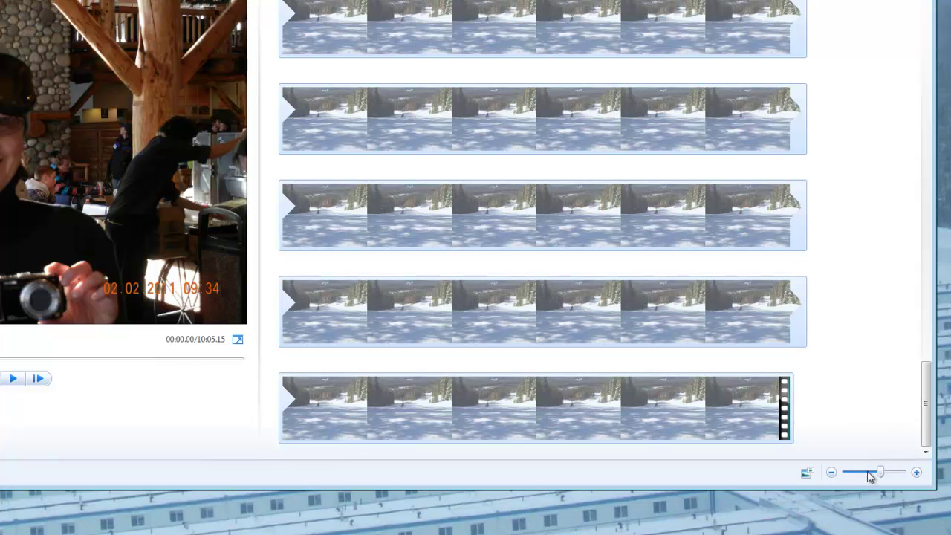
pyautogui.moveTo(881, 473); pyautogui.dragTo(871, 476)
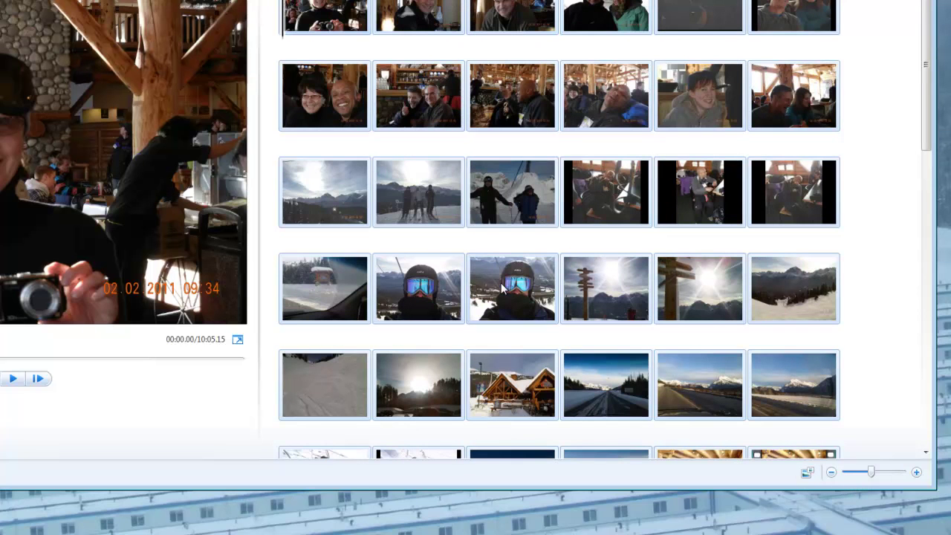
# - Try the largest thumbnail size, then settle on six thumbnails per row
pyautogui.click(810, 474)
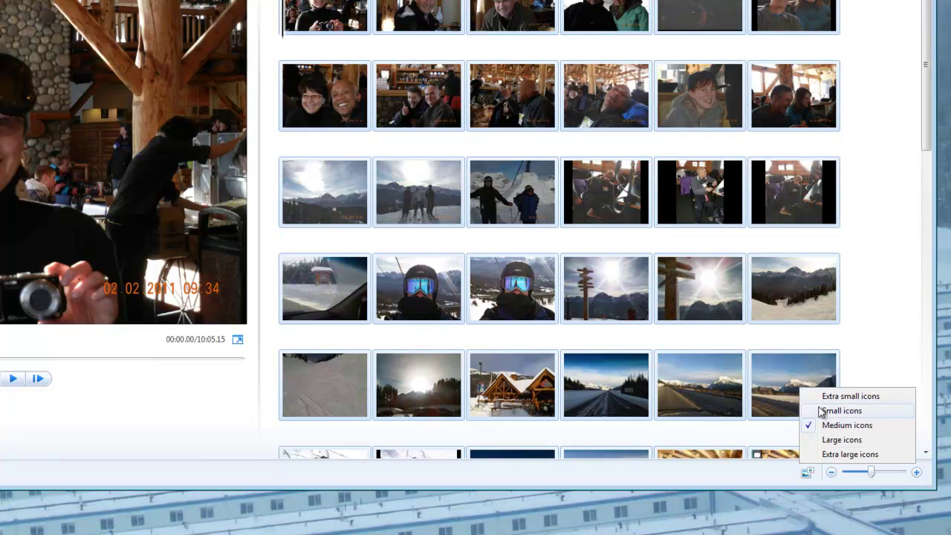
pyautogui.click(825, 454)
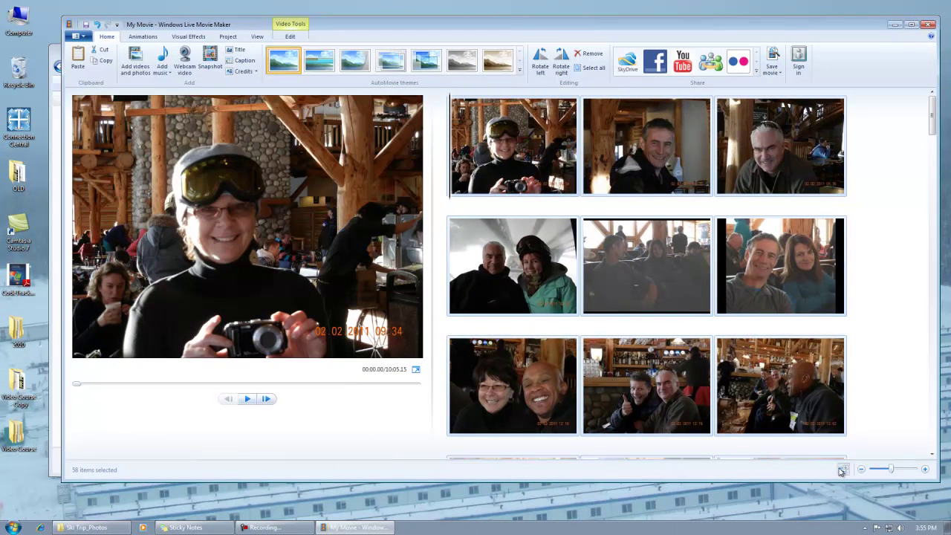
pyautogui.click(843, 469)
pyautogui.click(851, 444)
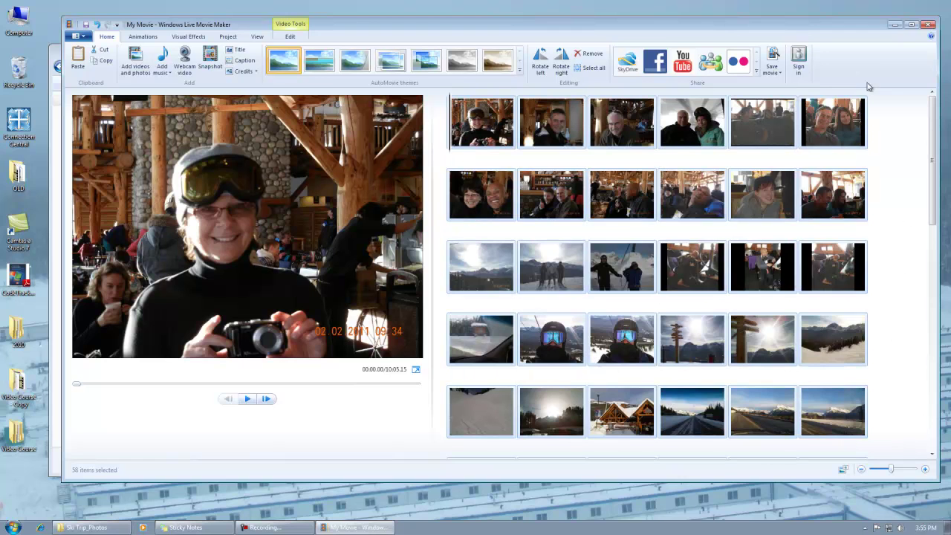
# - Maximize the window and move the windshield snowy-road photo to the start of the storyboard
pyautogui.click(911, 24)
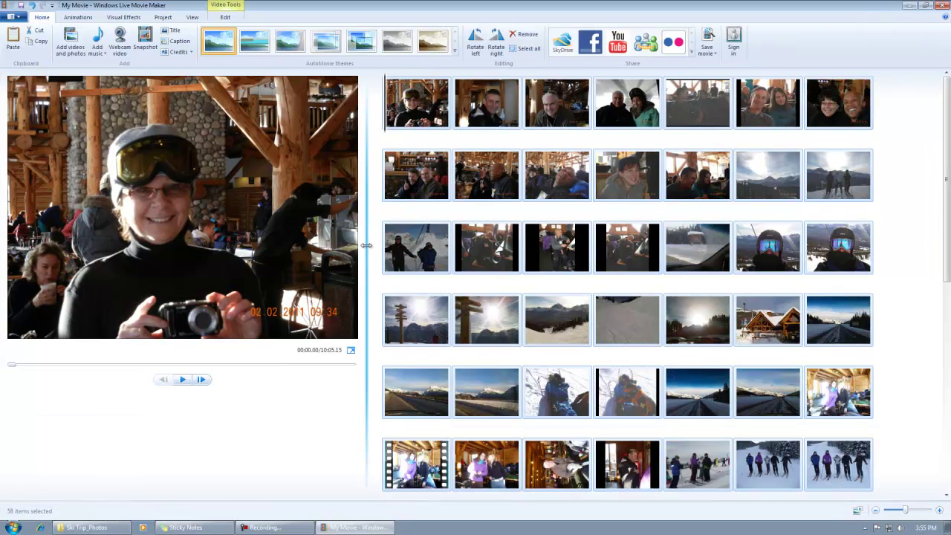
pyautogui.moveTo(364, 249); pyautogui.dragTo(100, 253)
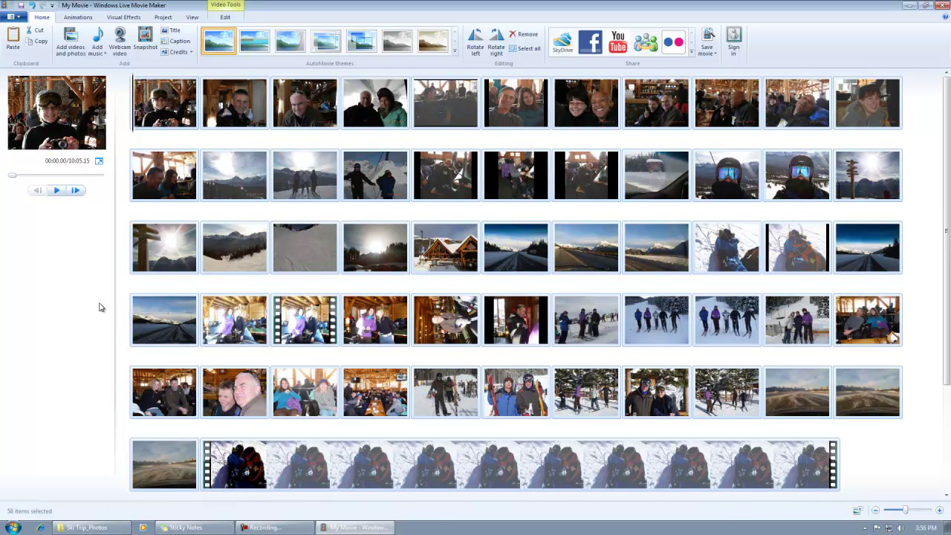
pyautogui.moveTo(113, 307); pyautogui.dragTo(140, 275)
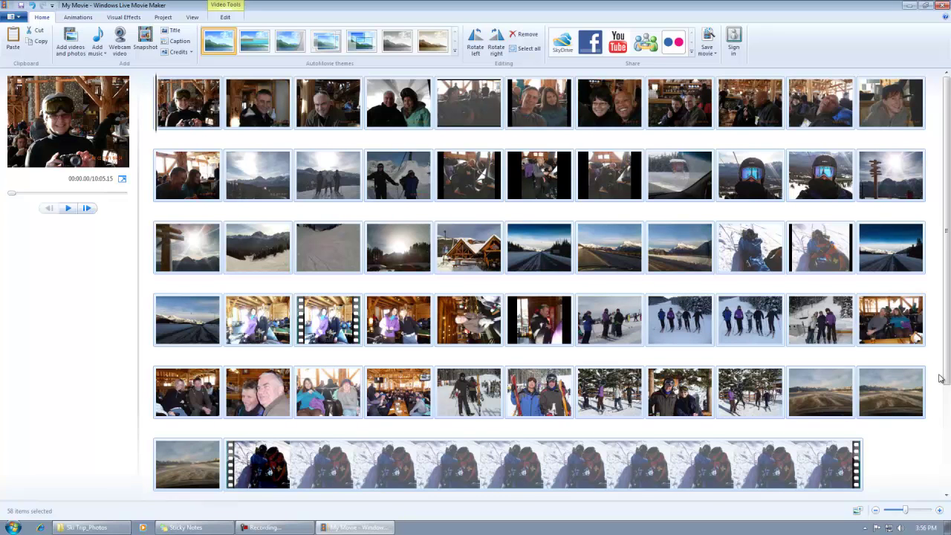
pyautogui.click(836, 388)
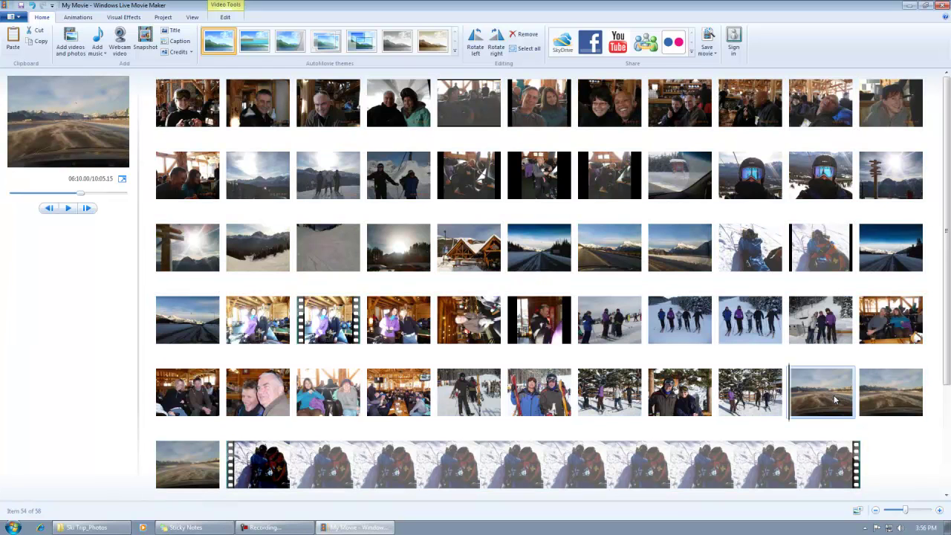
pyautogui.moveTo(834, 394); pyautogui.dragTo(177, 128)
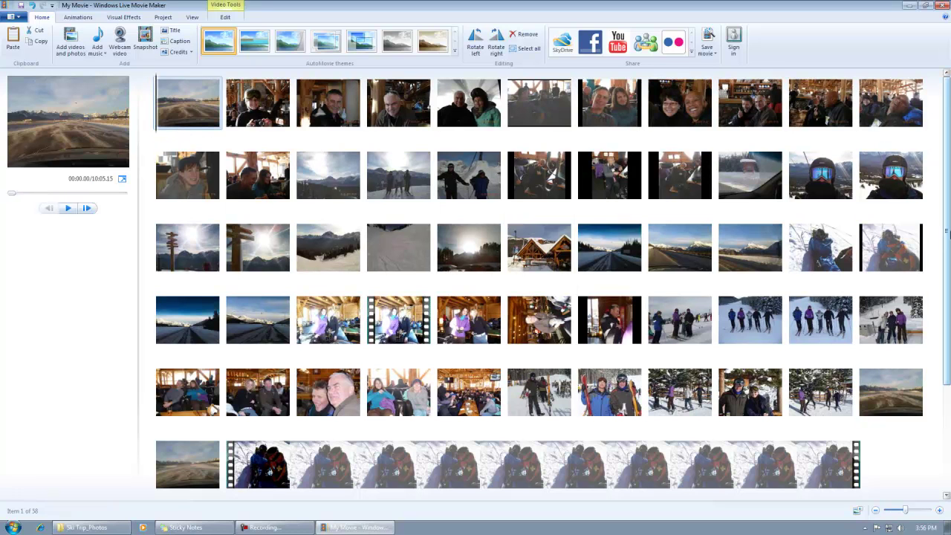
pyautogui.moveTo(202, 110); pyautogui.dragTo(185, 132)
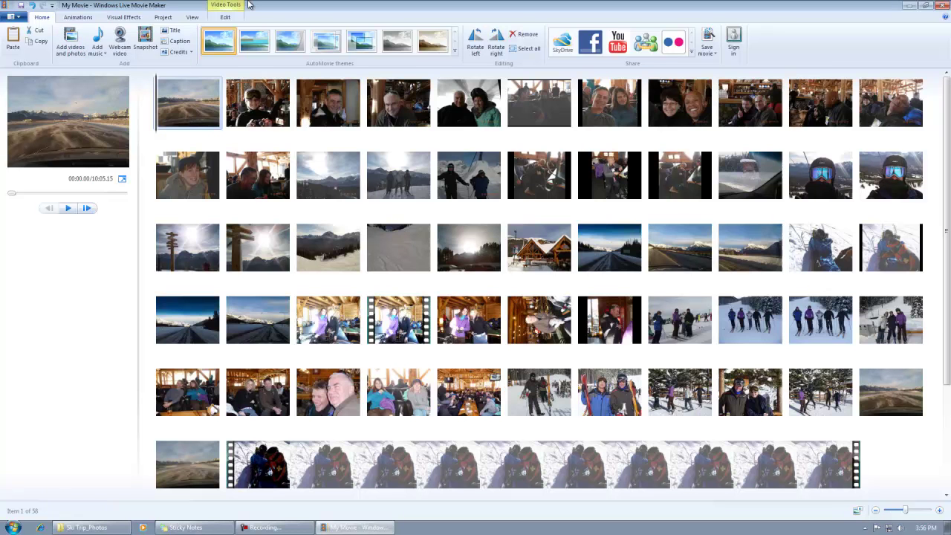
# - Add the Arcis logo and three Lake Louise graphics from the Graphics folder to the storyboard start
pyautogui.doubleClick(271, 9)
pyautogui.moveTo(335, 34); pyautogui.dragTo(488, 34)
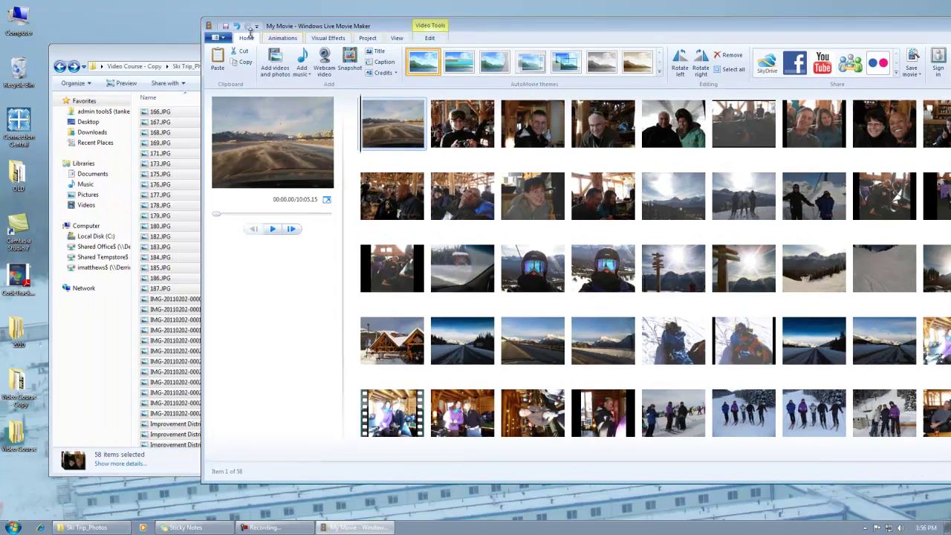
pyautogui.click(167, 53)
pyautogui.click(60, 66)
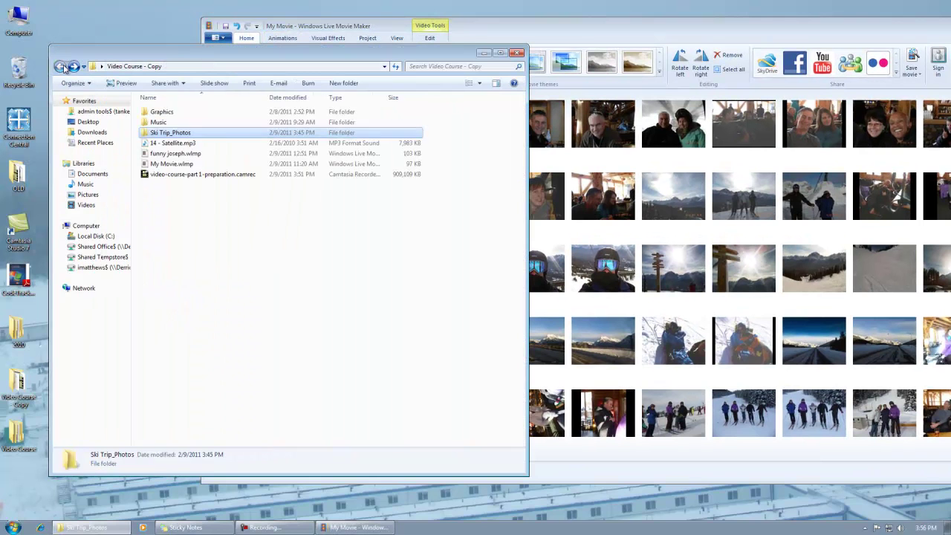
pyautogui.doubleClick(161, 112)
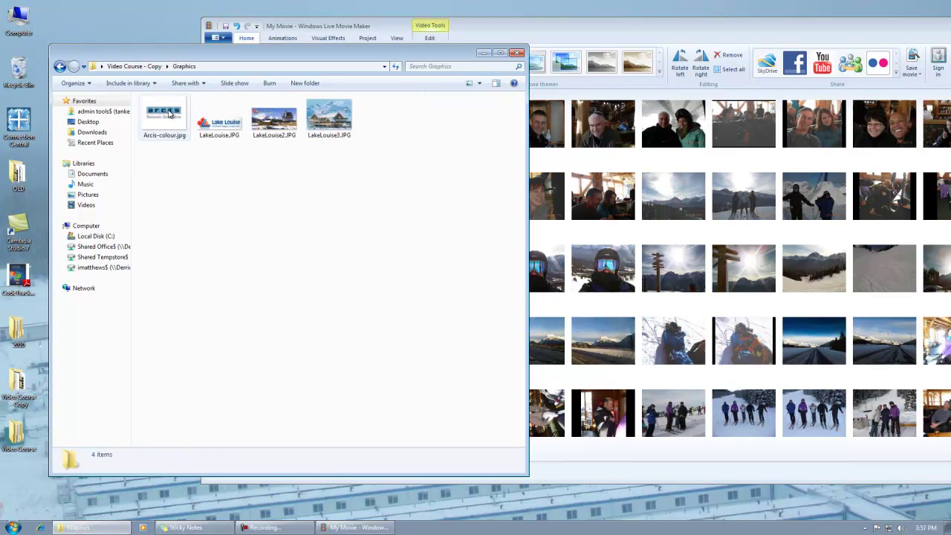
pyautogui.moveTo(384, 173); pyautogui.dragTo(134, 94)
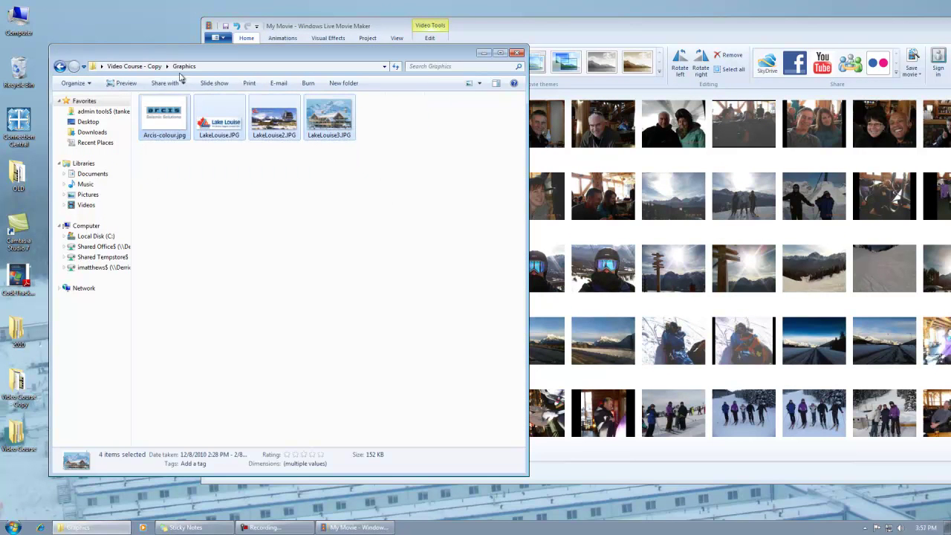
pyautogui.moveTo(188, 57); pyautogui.dragTo(187, 315)
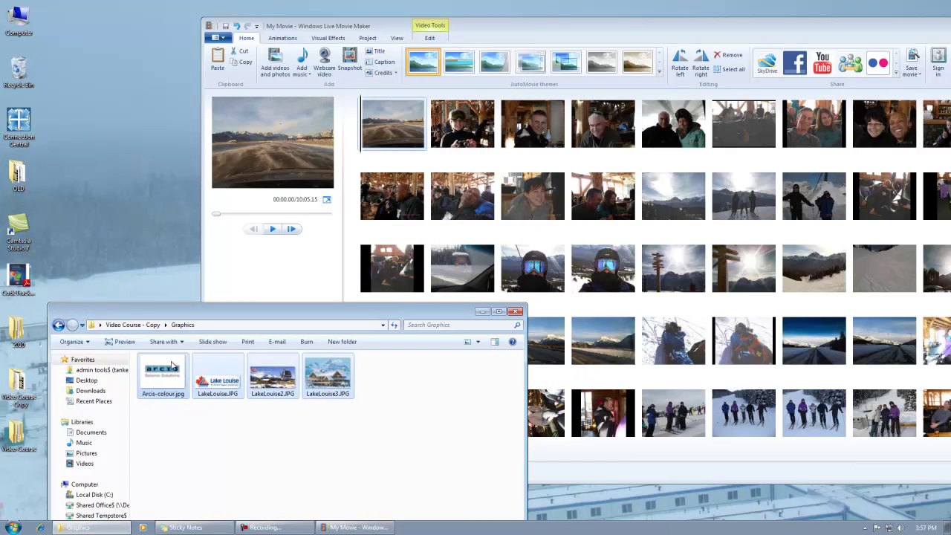
pyautogui.moveTo(165, 373); pyautogui.dragTo(358, 146)
# - Add Arcis-colour.jpg again as the last item of the storyboard
pyautogui.moveTo(504, 26); pyautogui.dragTo(479, 12)
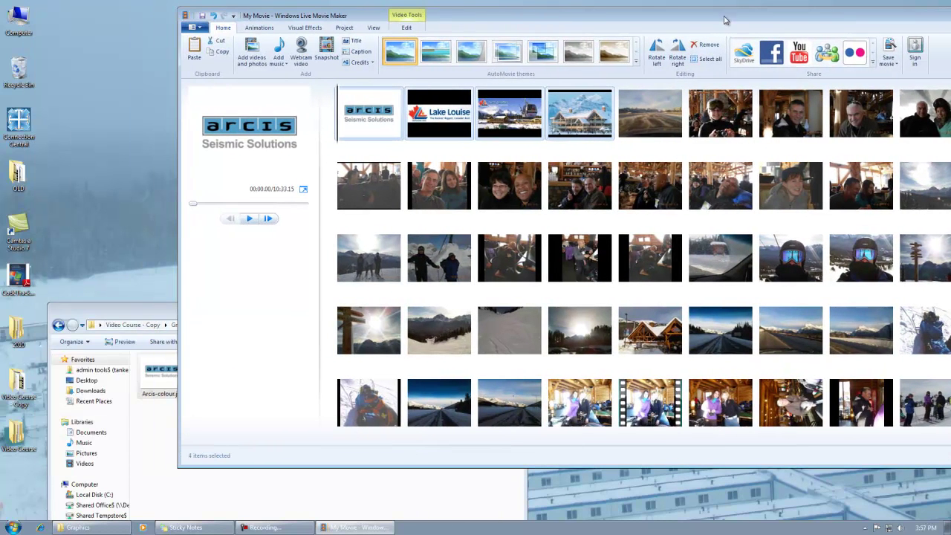
pyautogui.moveTo(719, 21); pyautogui.dragTo(591, 27)
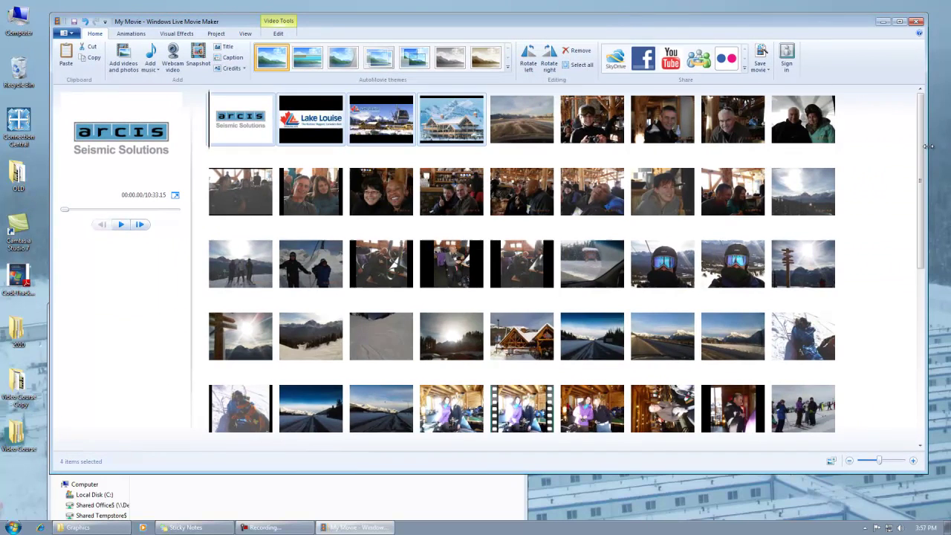
pyautogui.moveTo(925, 154); pyautogui.dragTo(923, 338)
pyautogui.click(591, 409)
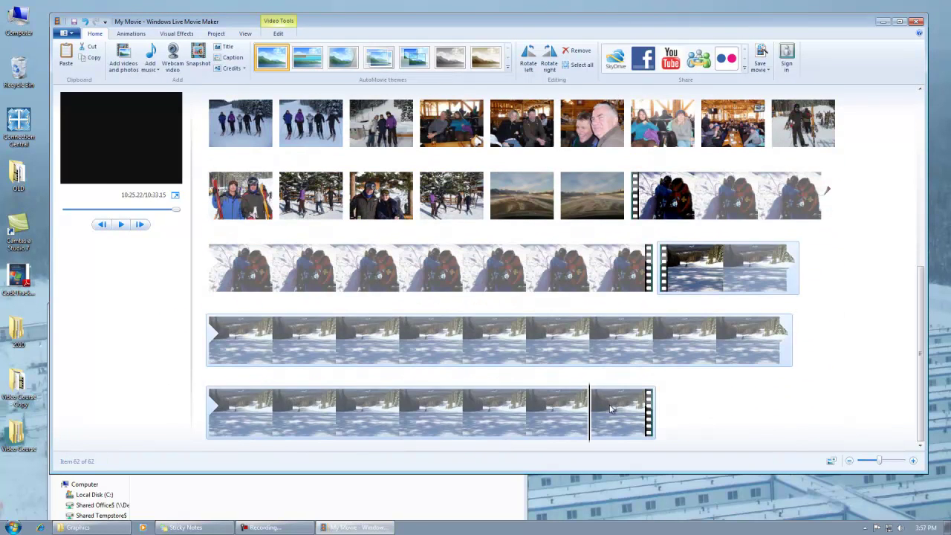
pyautogui.click(365, 480)
pyautogui.moveTo(159, 383); pyautogui.dragTo(678, 429)
pyautogui.click(455, 515)
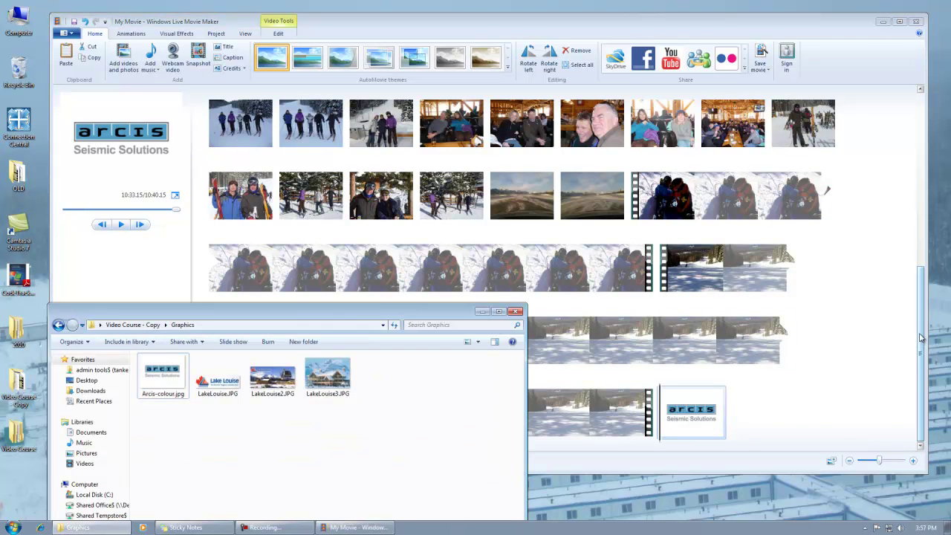
pyautogui.moveTo(920, 343); pyautogui.dragTo(925, 130)
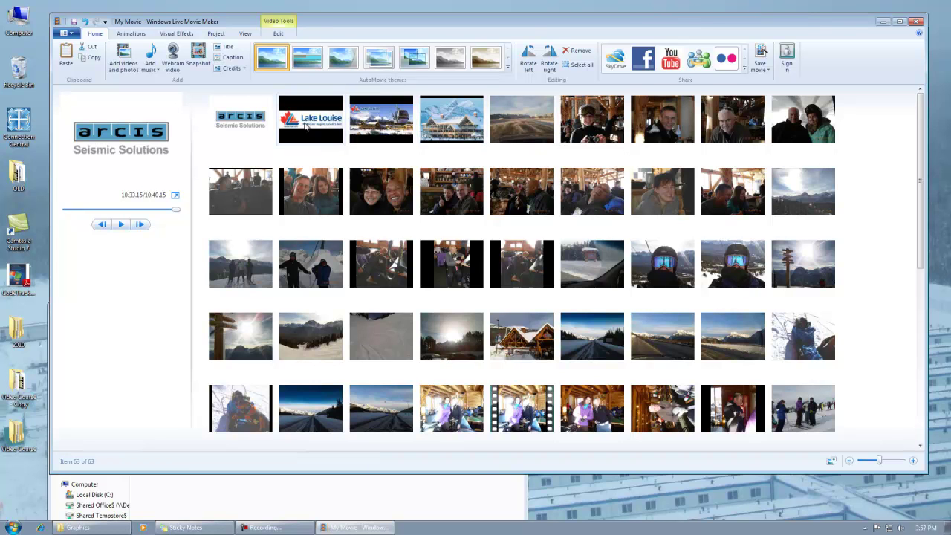
# - Move the lodge clip into the first row right after the road clip
pyautogui.click(462, 128)
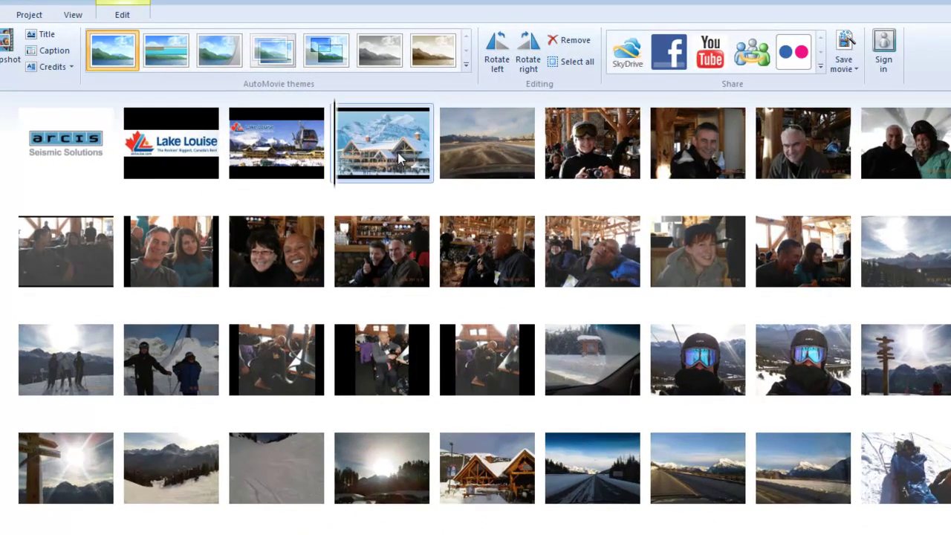
pyautogui.moveTo(399, 157); pyautogui.dragTo(550, 175)
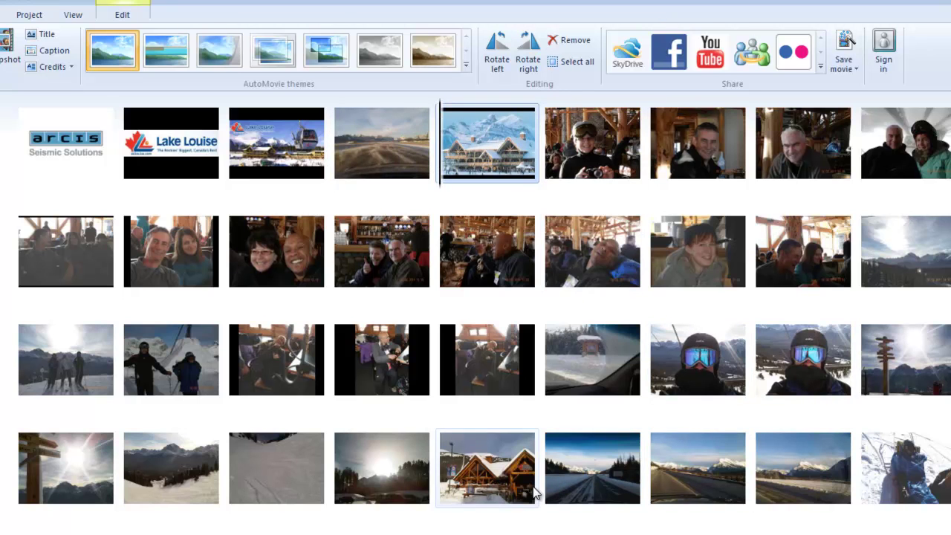
pyautogui.moveTo(506, 485); pyautogui.dragTo(448, 180)
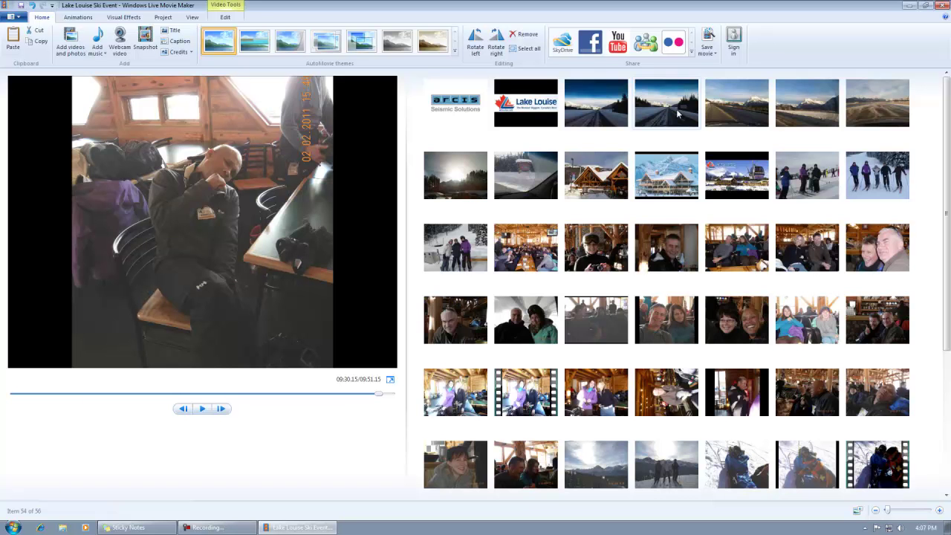
# - Delete the duplicate night-road and sunny-road clips
pyautogui.click(608, 111)
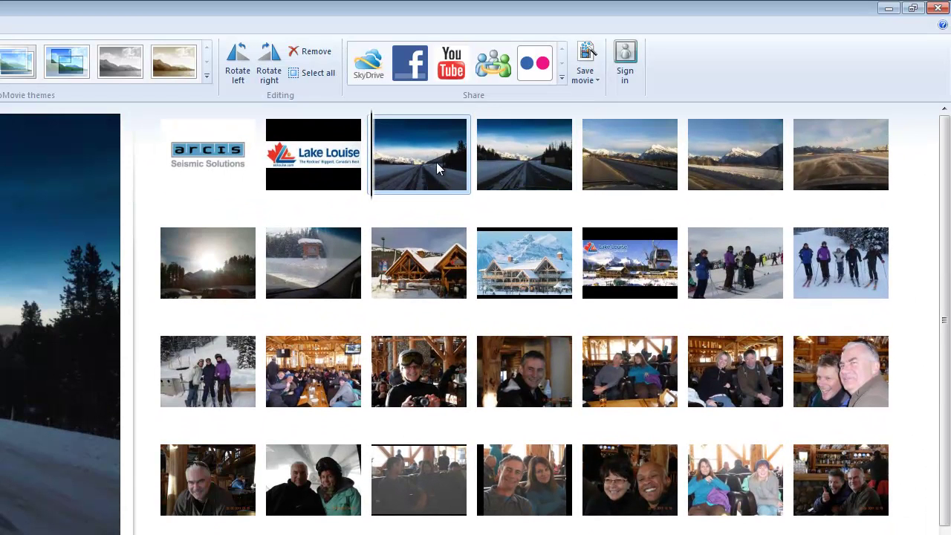
pyautogui.click(489, 170)
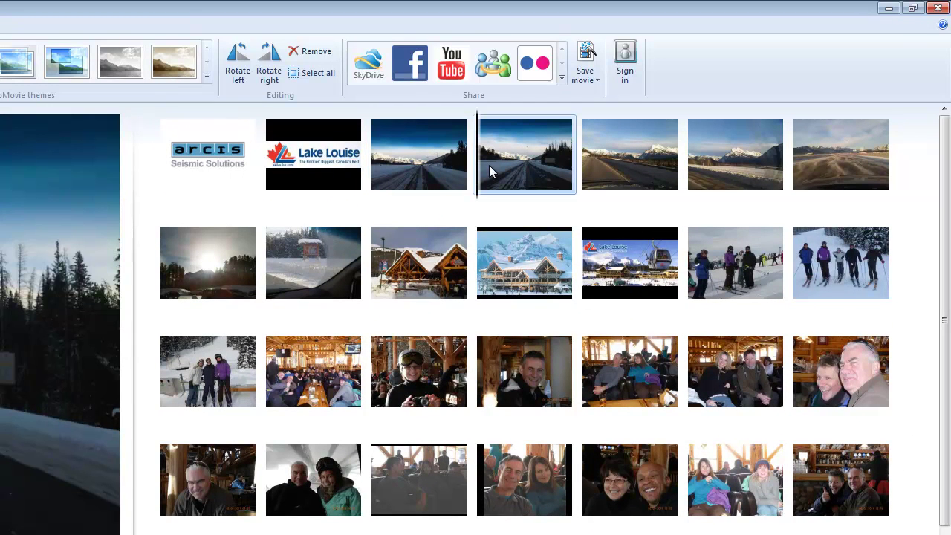
pyautogui.press('Delete')
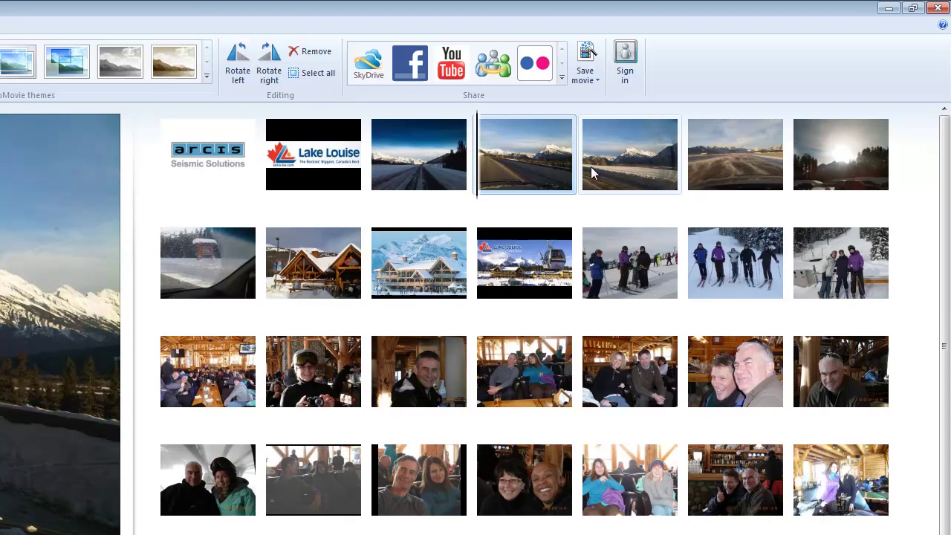
pyautogui.click(613, 163)
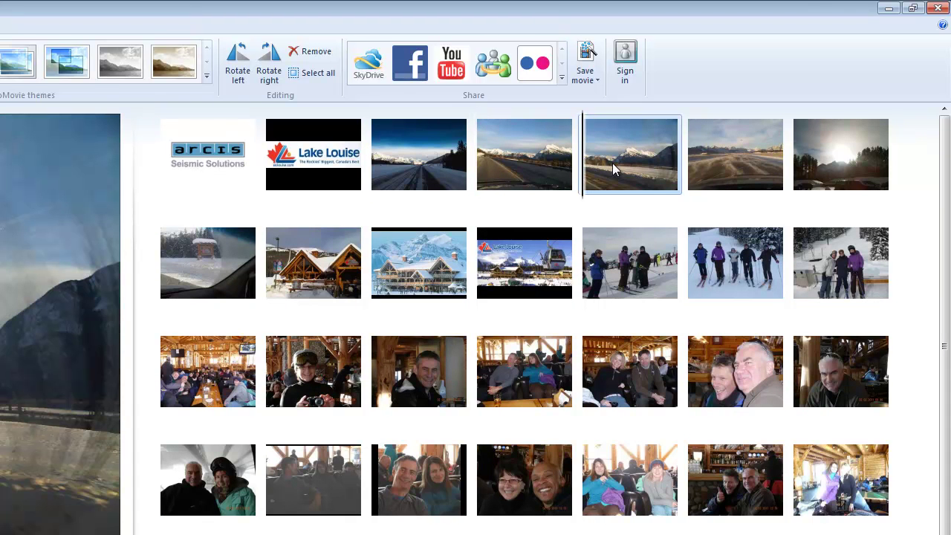
pyautogui.rightClick(613, 162)
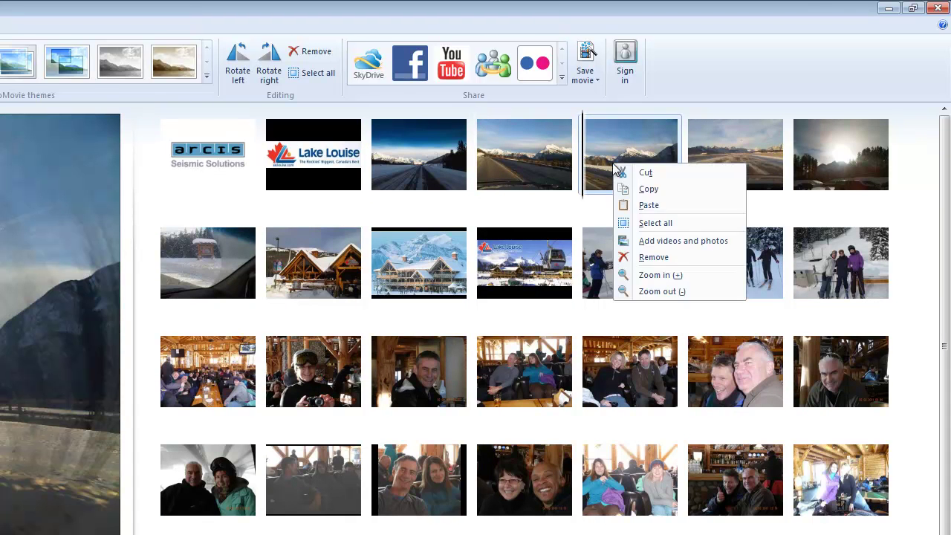
pyautogui.click(644, 258)
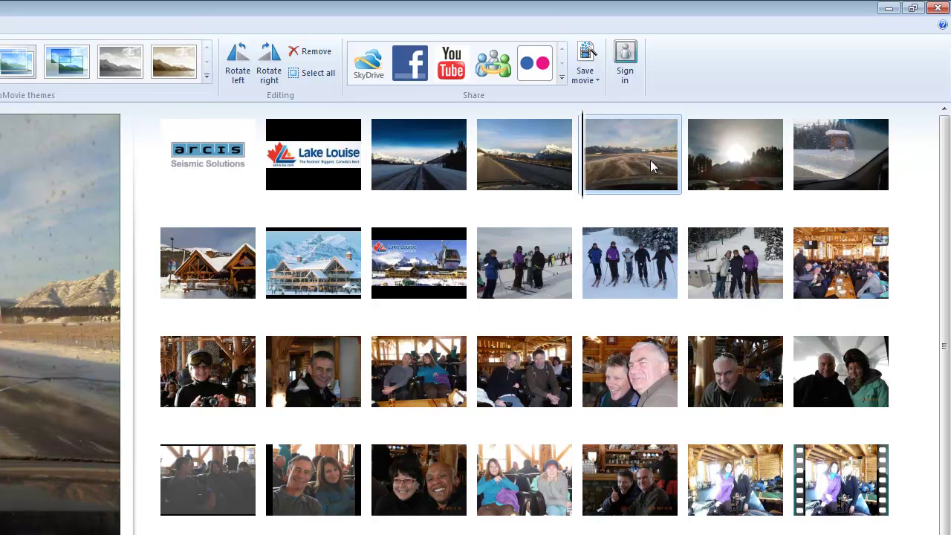
# - Delete the sun-through-trees clip and put the night-road clip back in third place
pyautogui.click(530, 161)
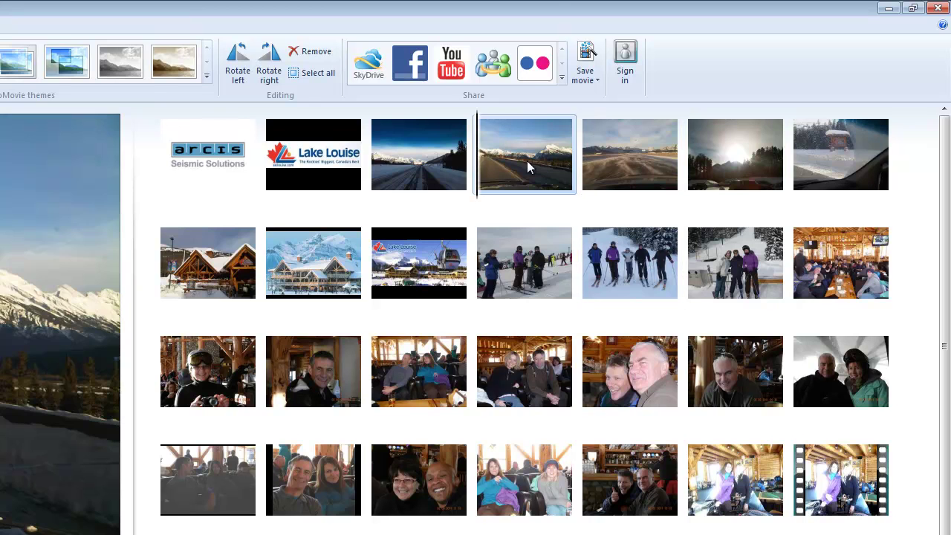
pyautogui.click(614, 165)
pyautogui.click(736, 186)
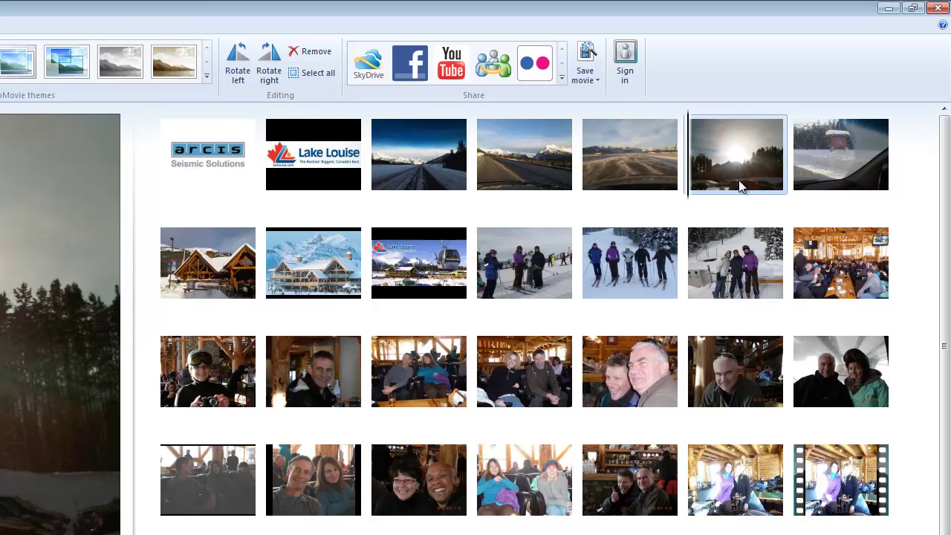
pyautogui.rightClick(742, 183)
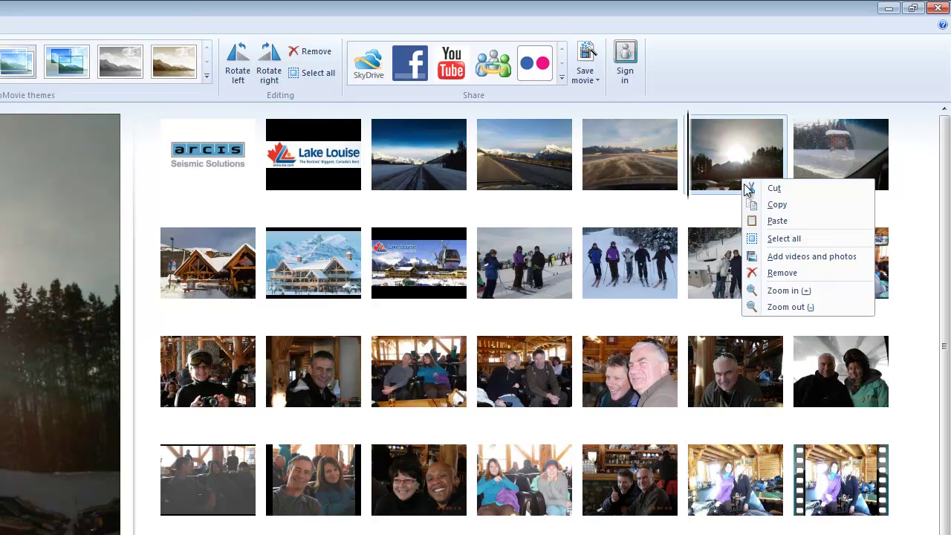
pyautogui.click(720, 128)
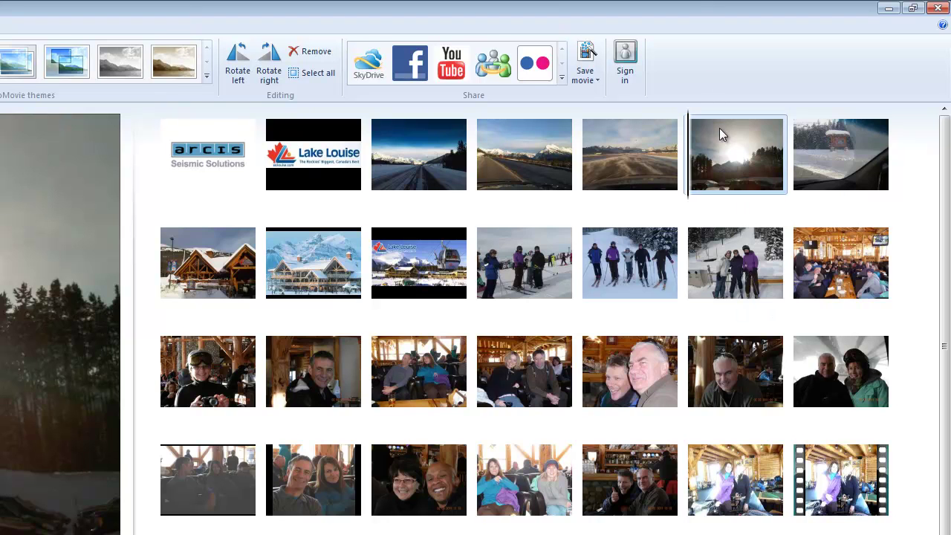
pyautogui.press('Delete')
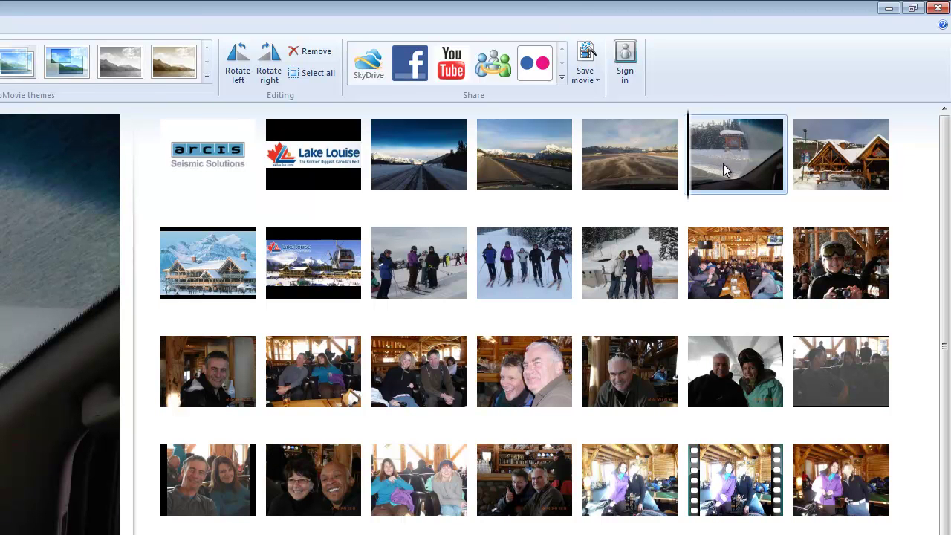
pyautogui.click(842, 170)
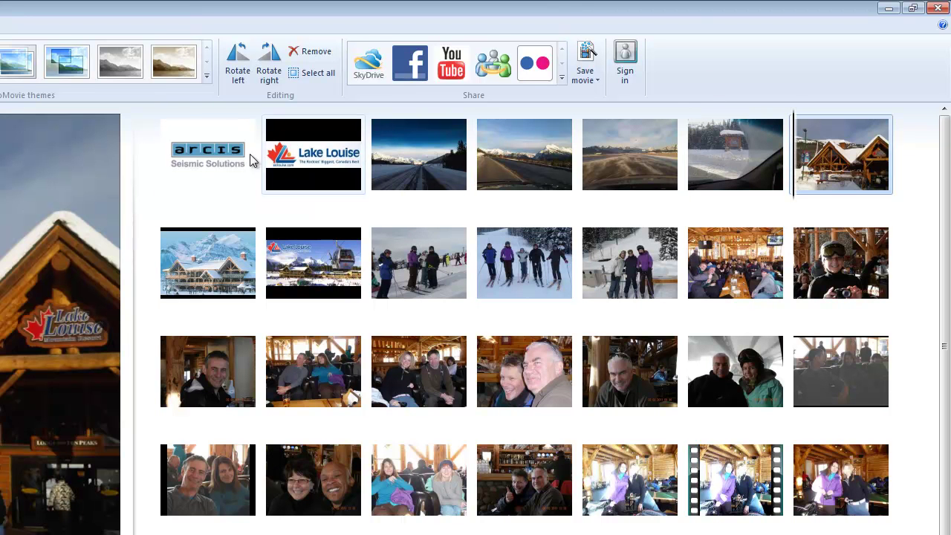
pyautogui.moveTo(419, 159); pyautogui.dragTo(387, 186)
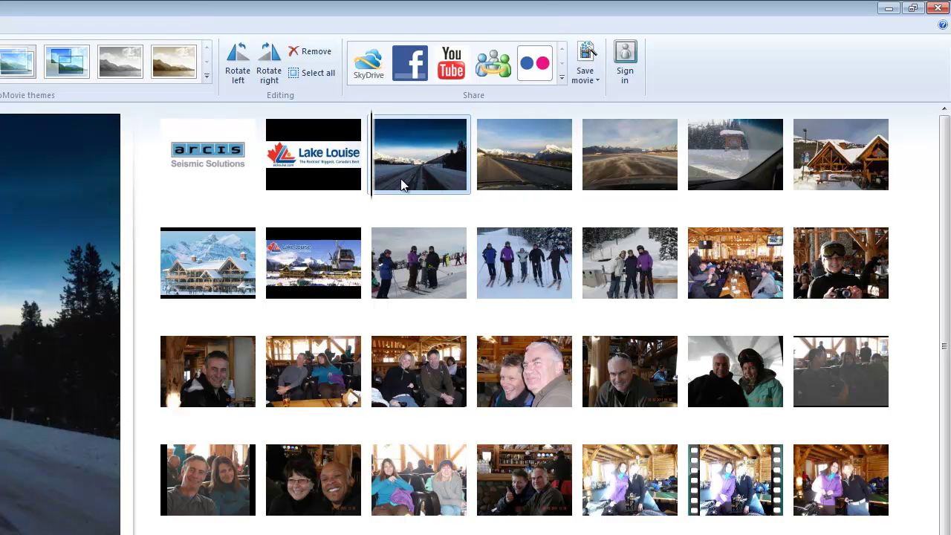
pyautogui.rightClick(437, 185)
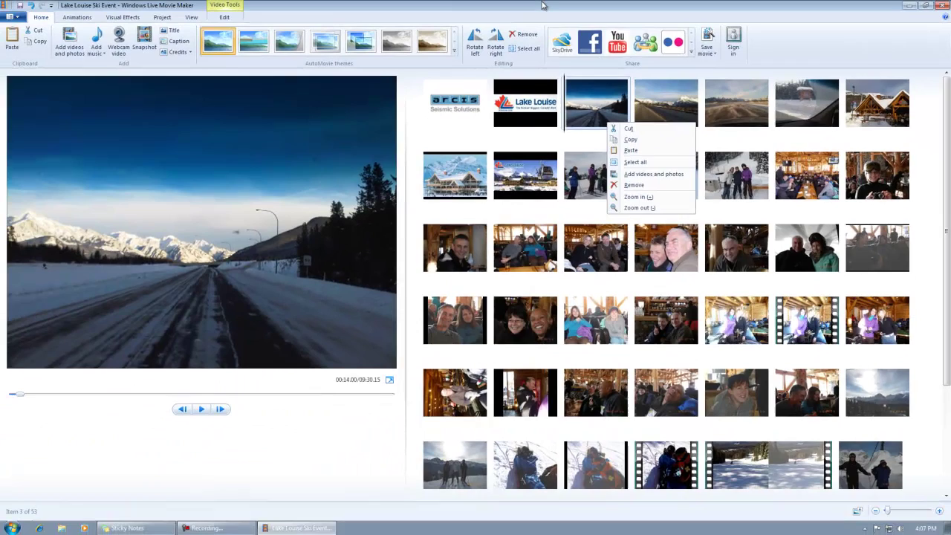
# - Open the Video Tools Edit settings from the ski-slope clip, then select the couple-in-goggles photo
pyautogui.click(470, 209)
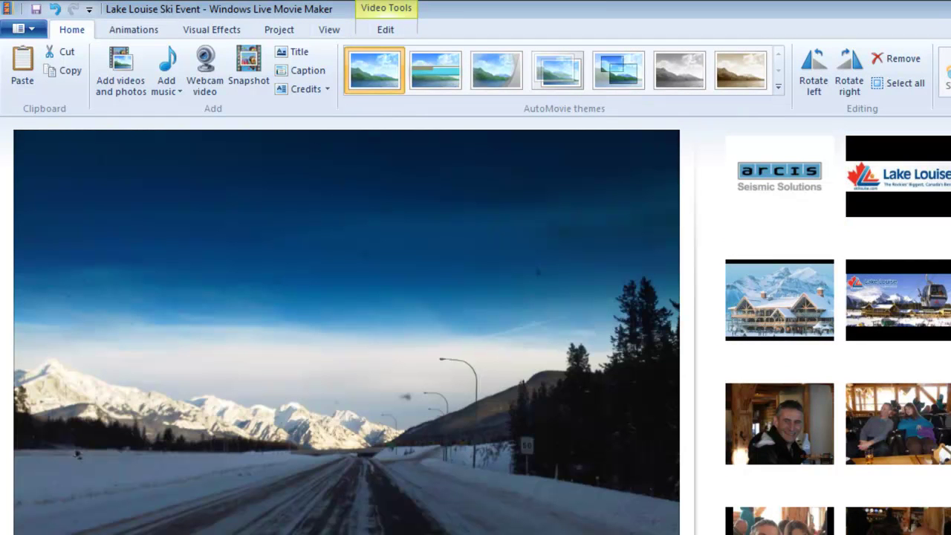
pyautogui.scroll(-2, 838, 335)
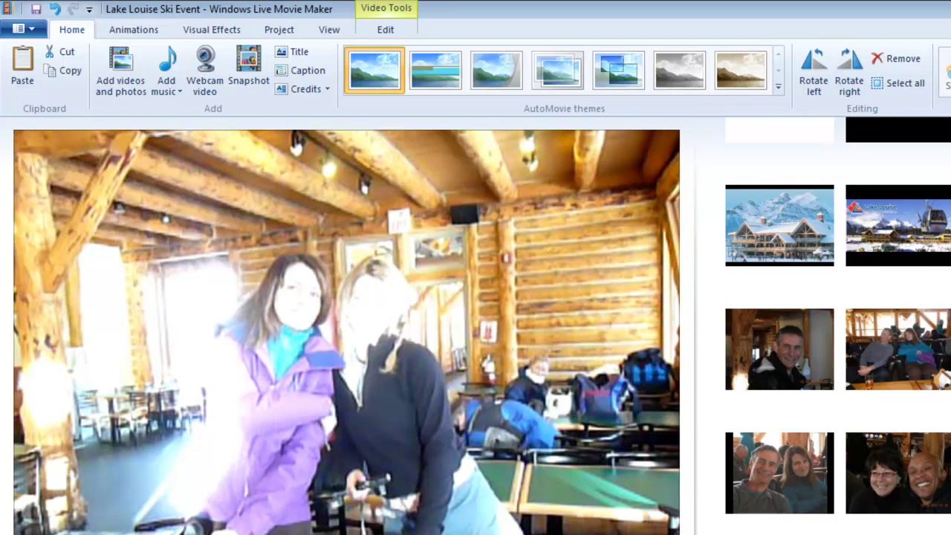
pyautogui.doubleClick(795, 363)
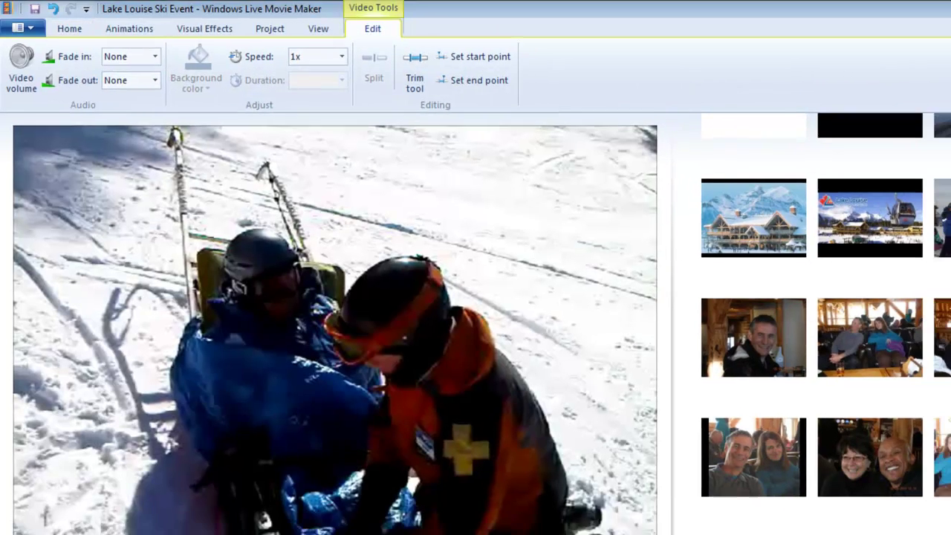
pyautogui.click(834, 476)
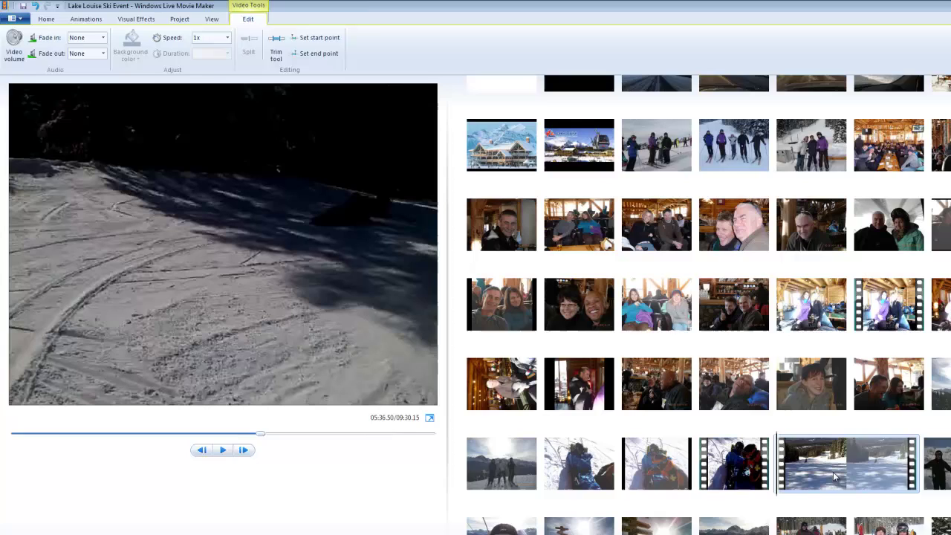
pyautogui.scroll(1, 834, 476)
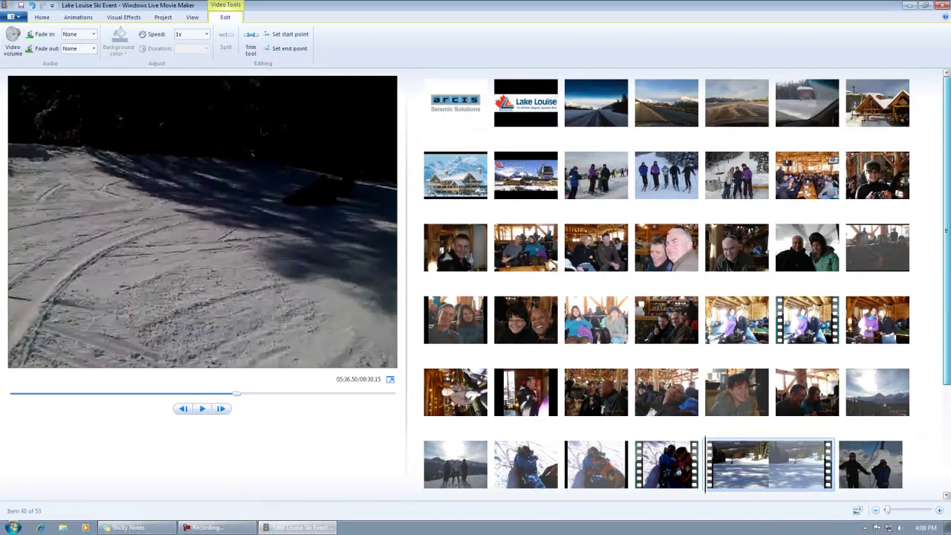
pyautogui.click(810, 264)
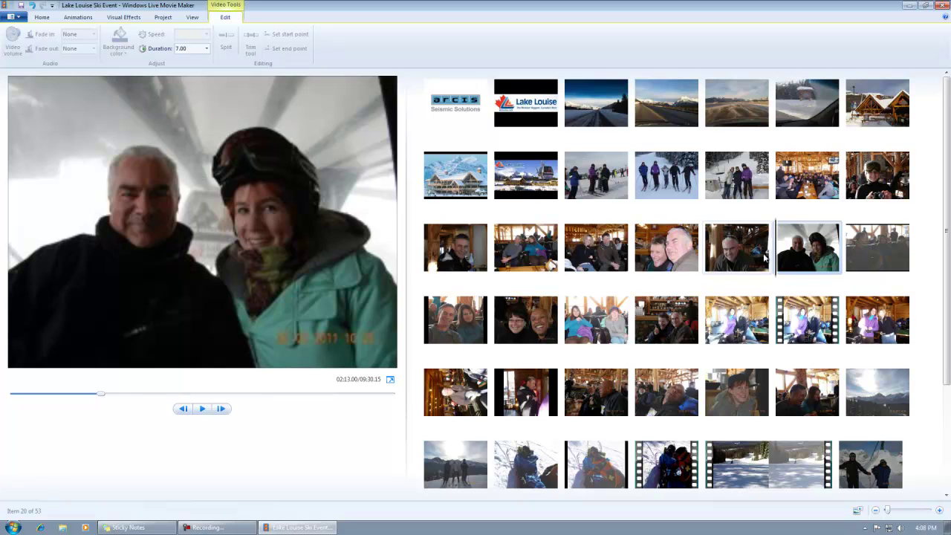
pyautogui.click(449, 107)
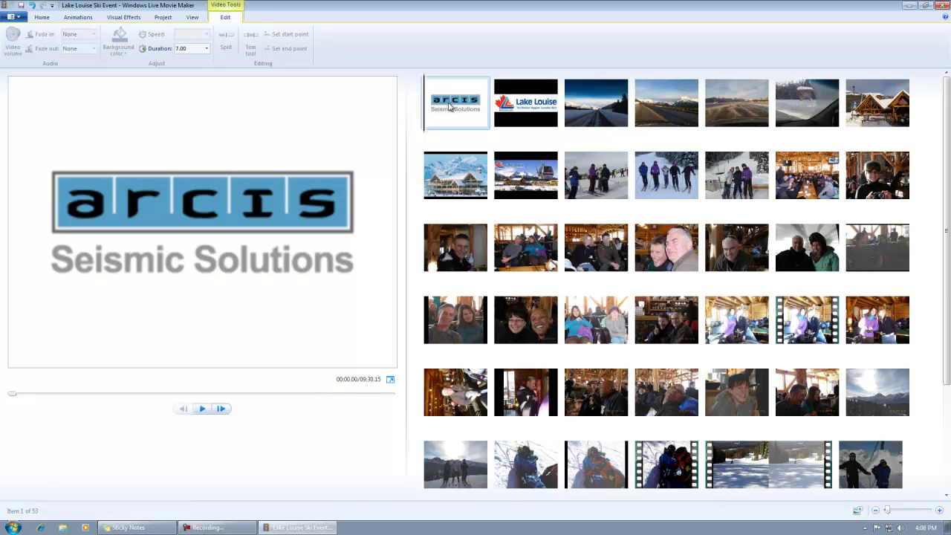
pyautogui.click(603, 175)
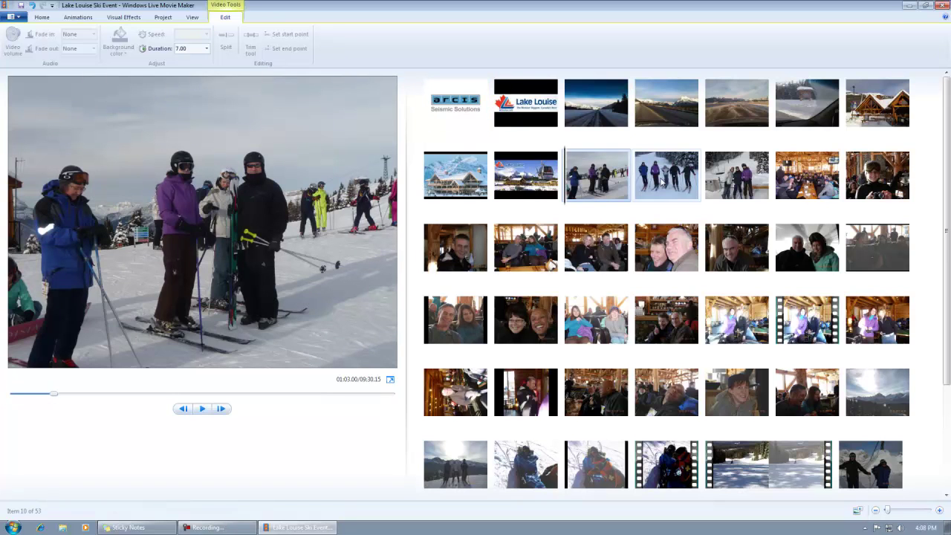
pyautogui.click(662, 181)
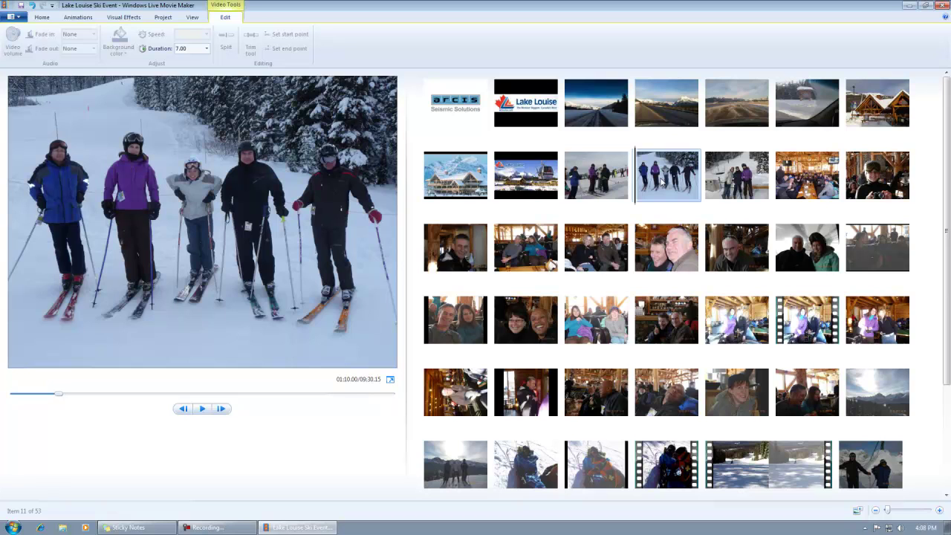
pyautogui.press('Delete')
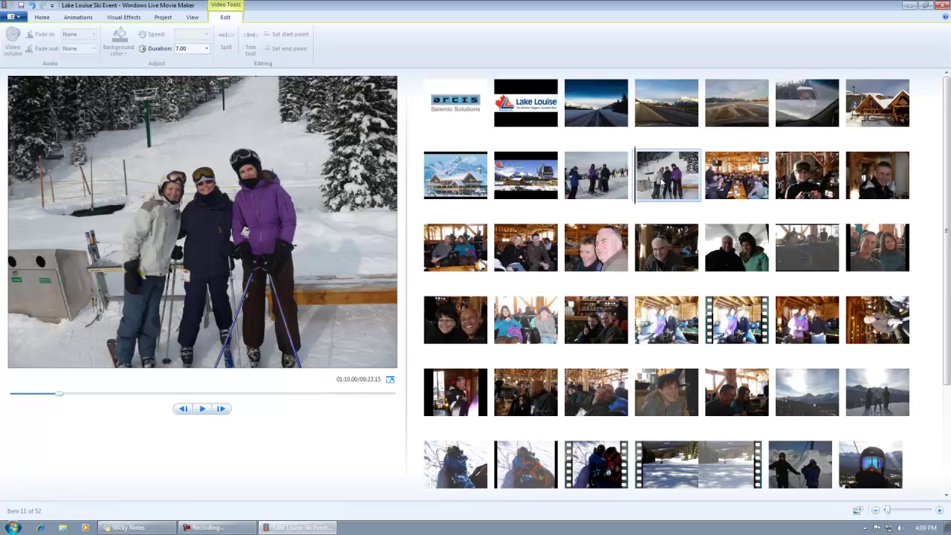
pyautogui.hotkey('ctrl', 'v')
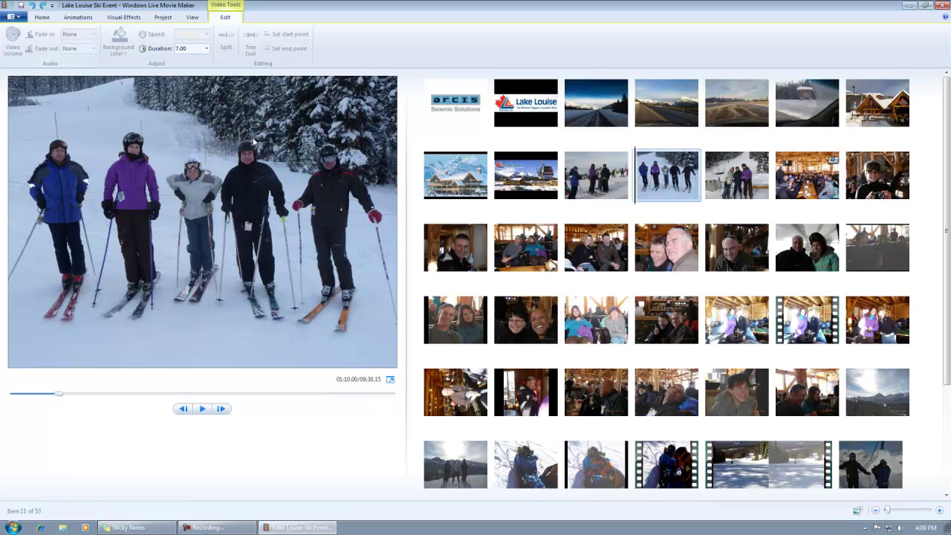
# - Play the preview from the arcis logo slide and pause at the mountain road photo
pyautogui.click(463, 110)
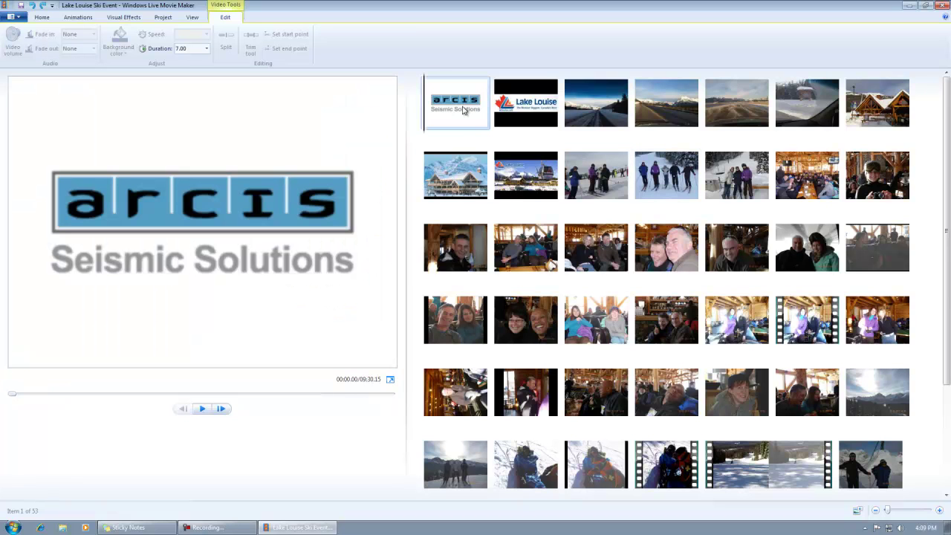
pyautogui.click(201, 408)
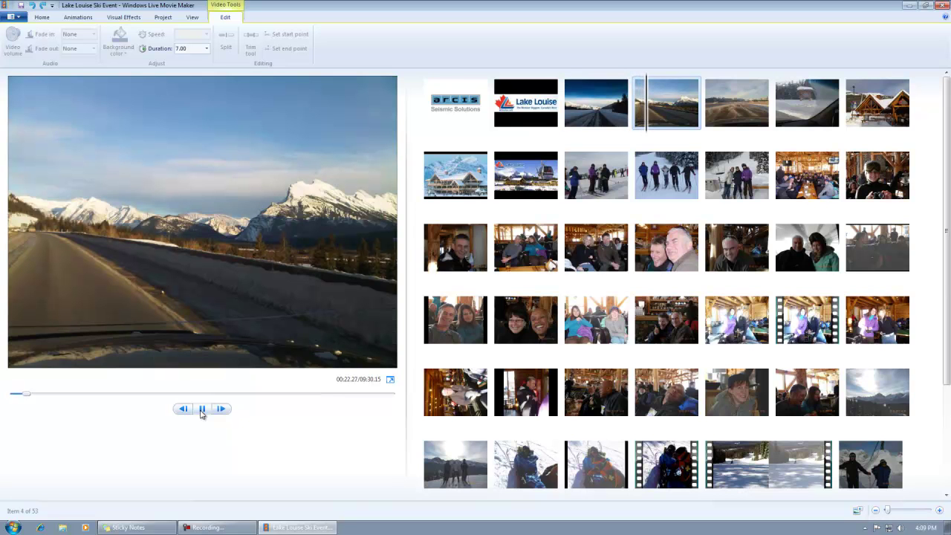
pyautogui.click(202, 411)
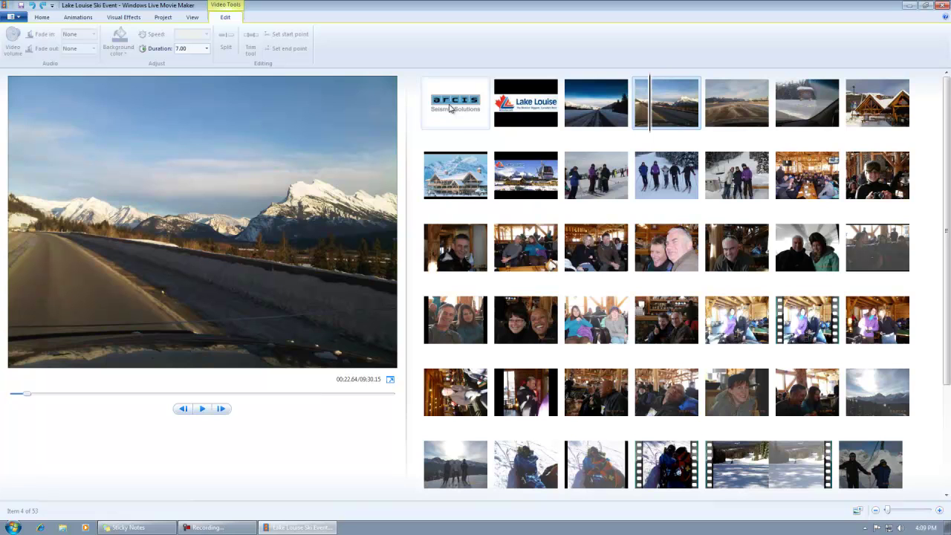
# - Set the mountain road photo's duration to 5 seconds
pyautogui.click(656, 112)
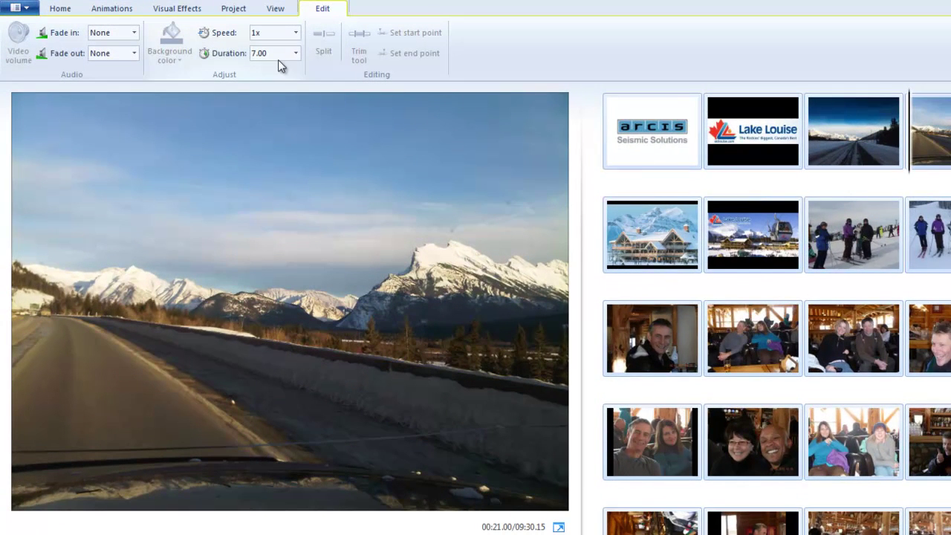
pyautogui.moveTo(273, 54); pyautogui.dragTo(240, 50)
pyautogui.write('5')
pyautogui.press('Return')
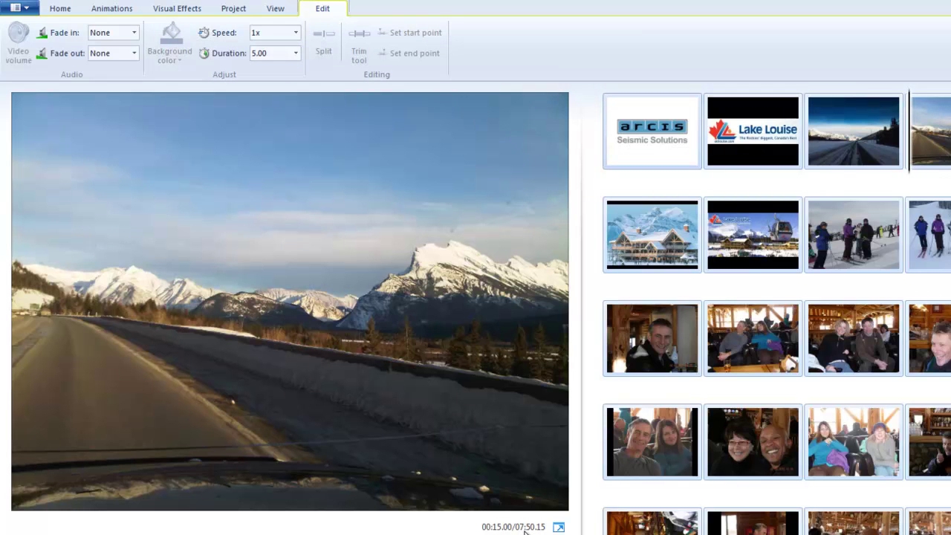
# - Select all clips, try an 8-second duration, then return to 5.00 seconds
pyautogui.click(747, 136)
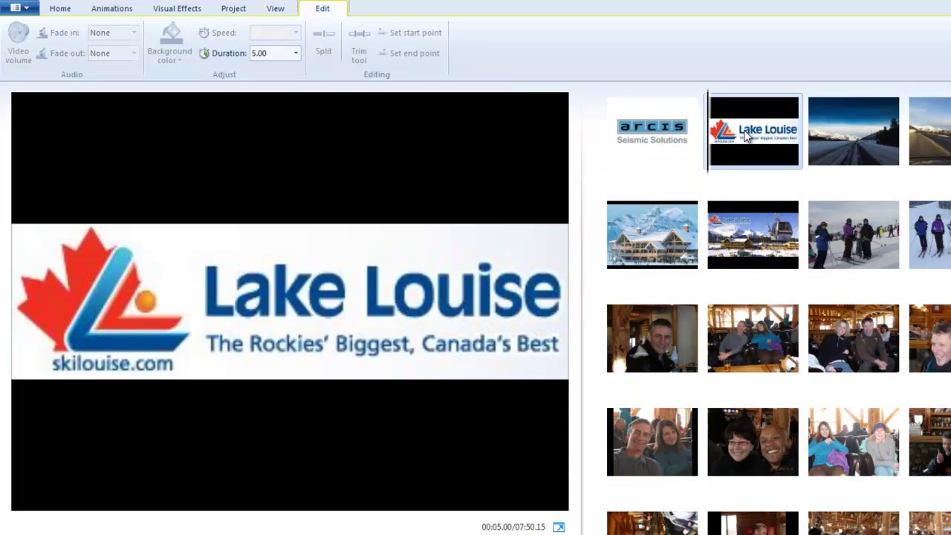
pyautogui.hotkey('ctrl', 'a')
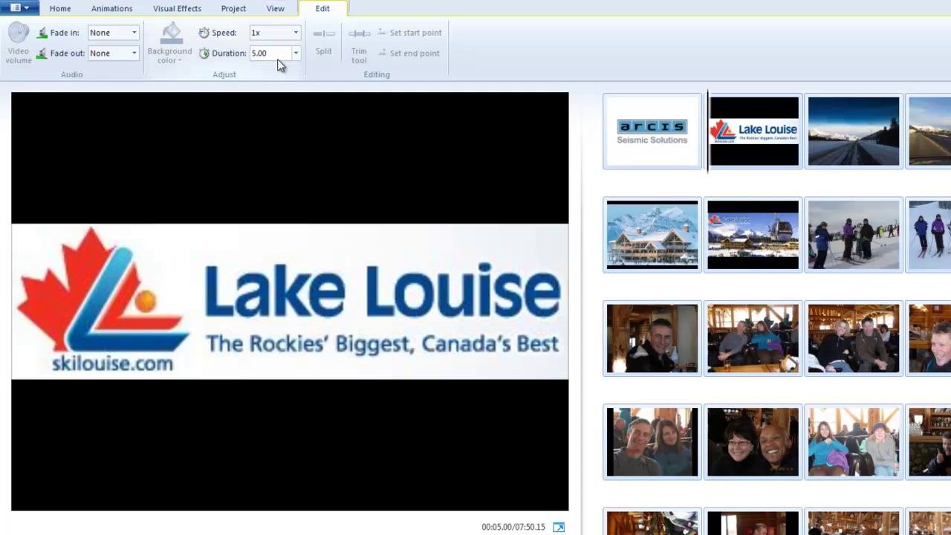
pyautogui.click(253, 58)
pyautogui.press('Delete')
pyautogui.write('8')
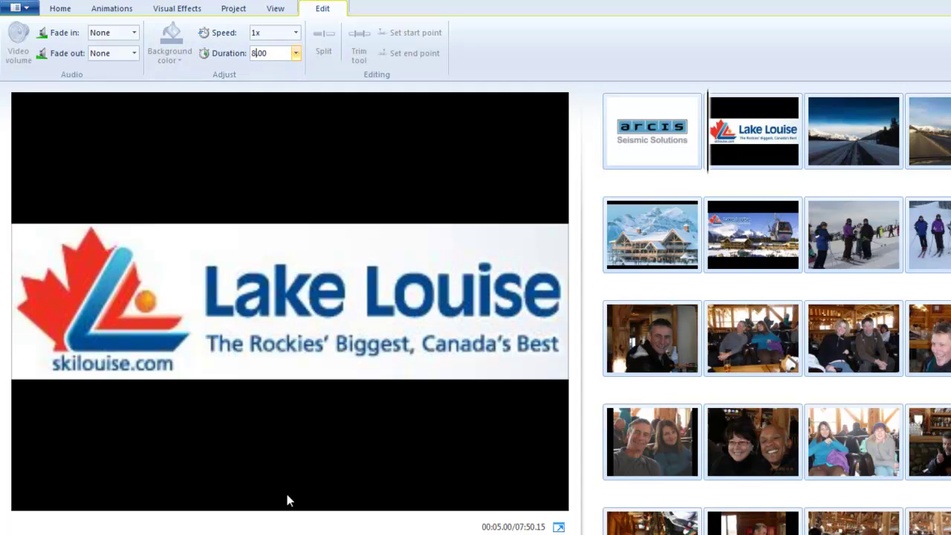
pyautogui.press('Return')
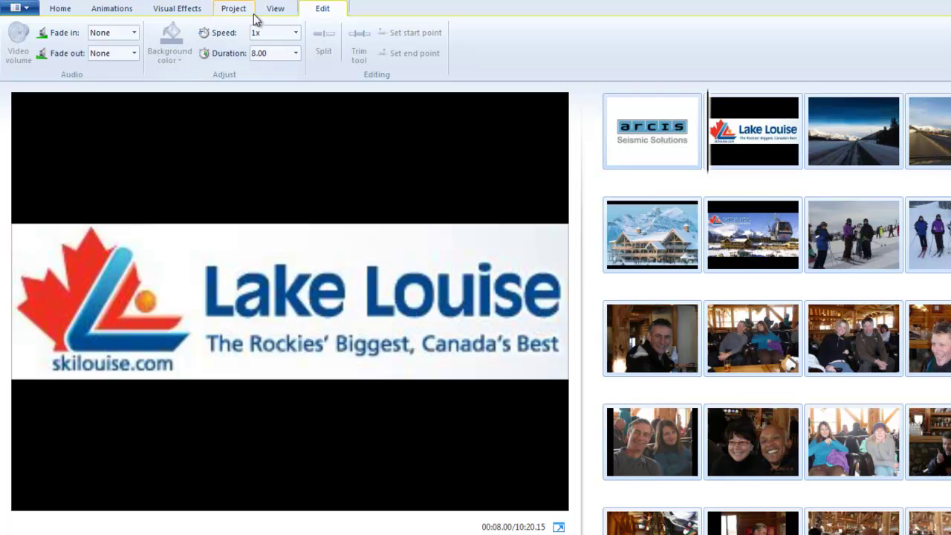
pyautogui.click(277, 53)
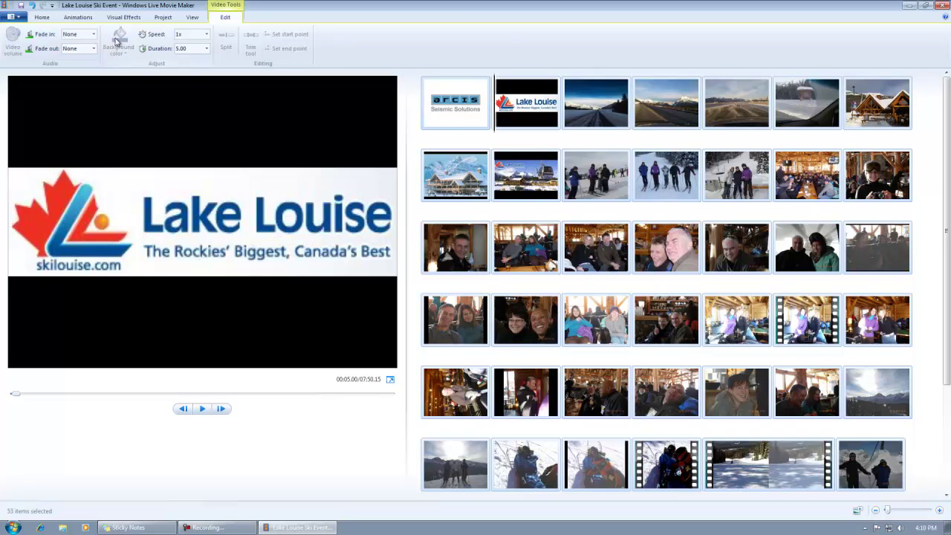
# - Give the Lake Louise slide a Diagonal - down-right transition and a zoom-in pan
pyautogui.click(43, 20)
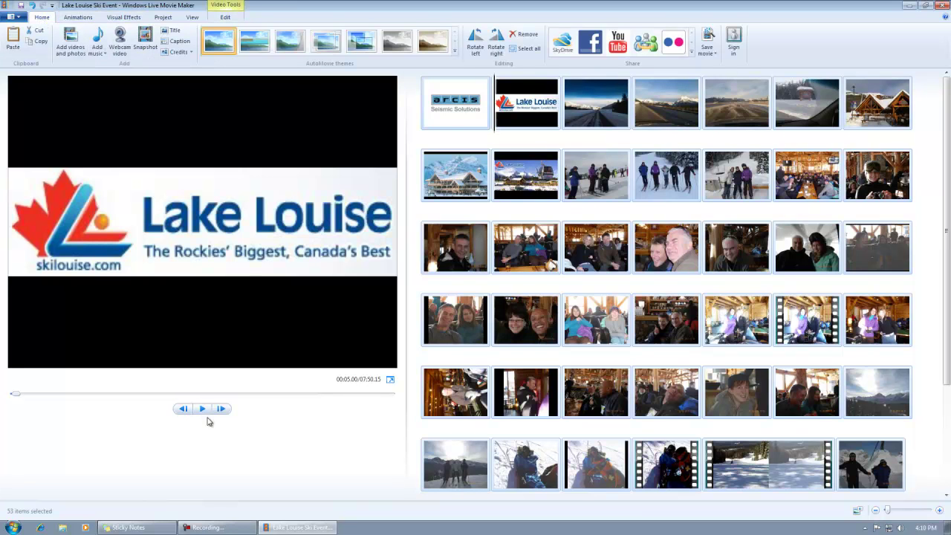
pyautogui.click(453, 111)
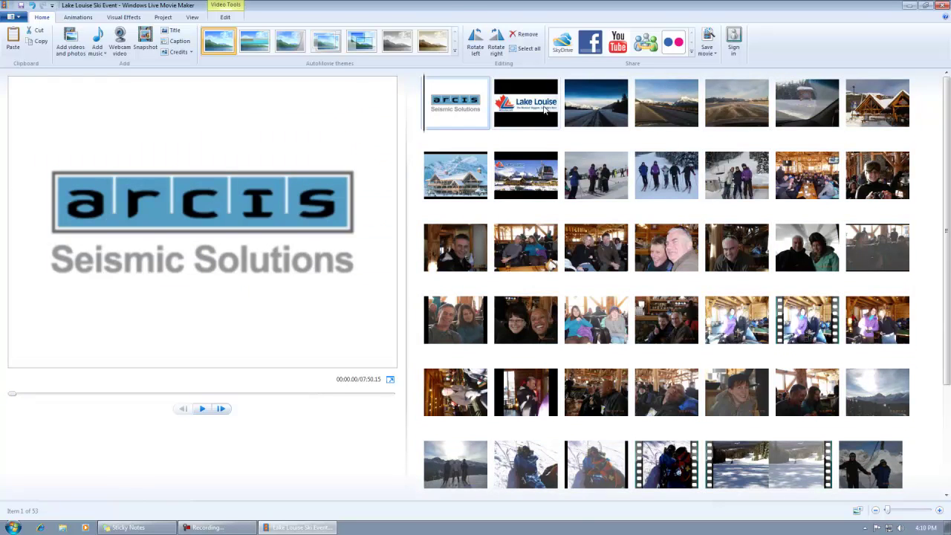
pyautogui.click(547, 109)
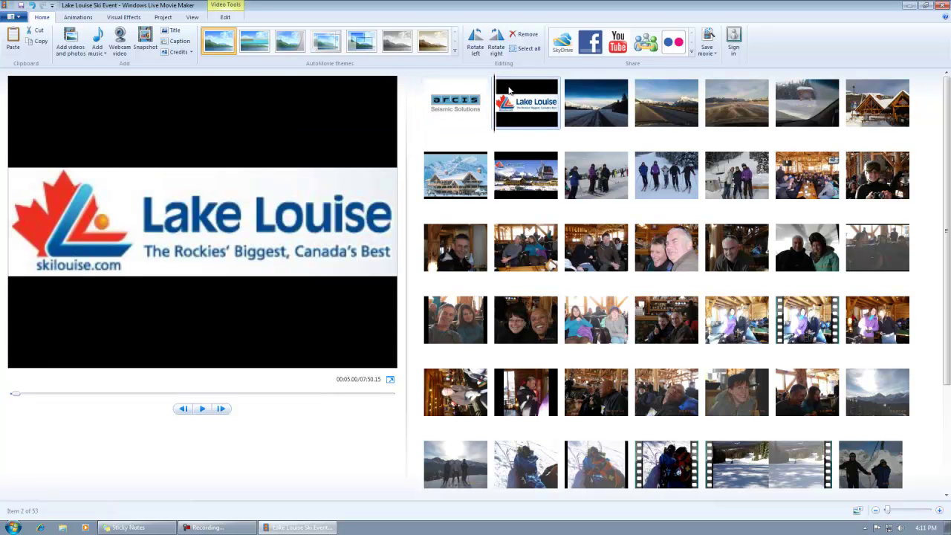
pyautogui.click(80, 18)
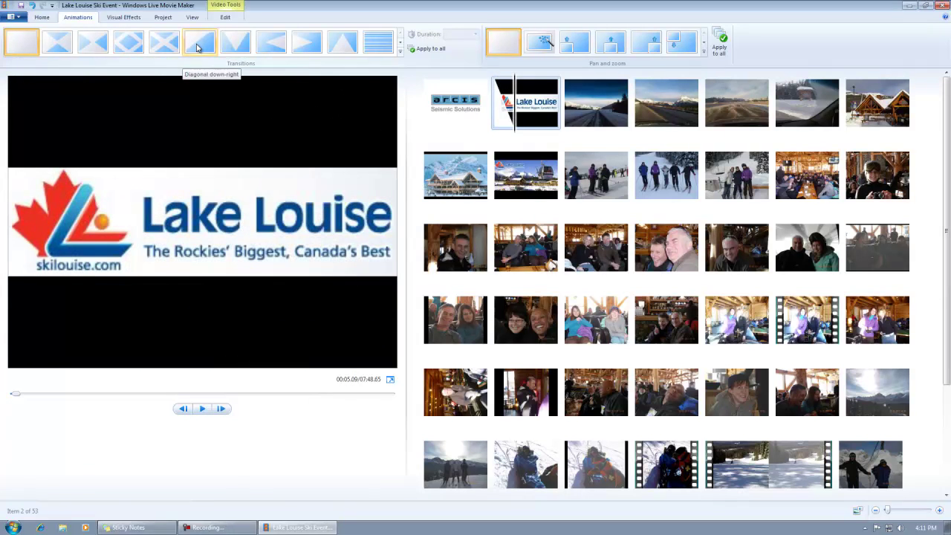
pyautogui.click(197, 48)
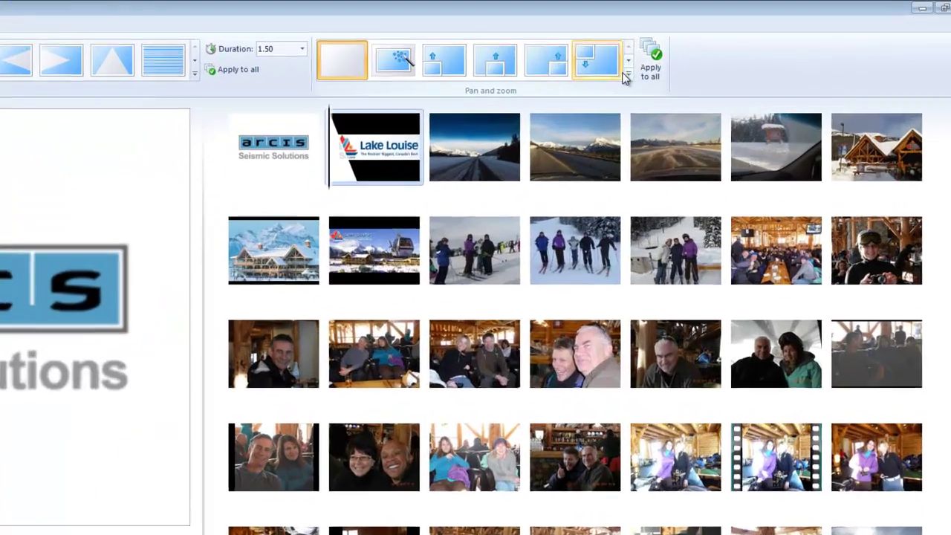
pyautogui.click(703, 51)
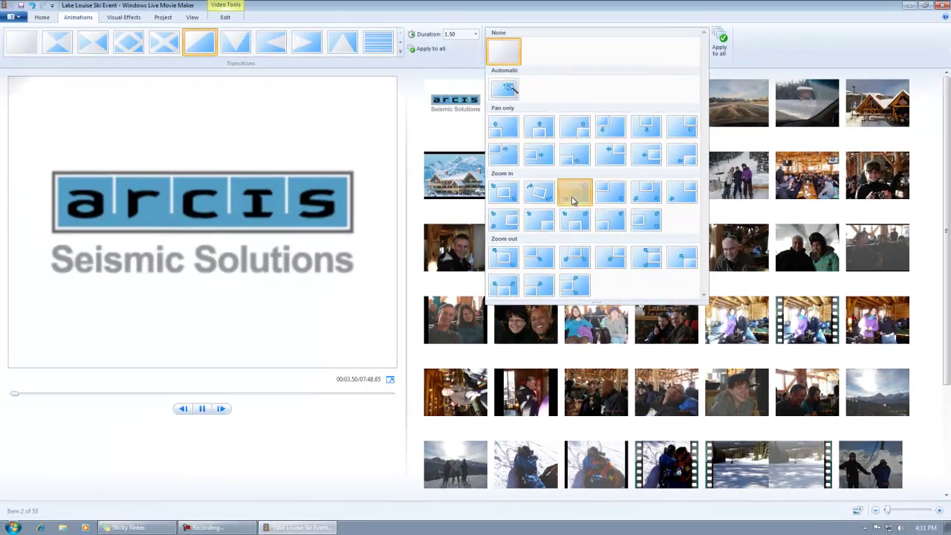
pyautogui.click(572, 197)
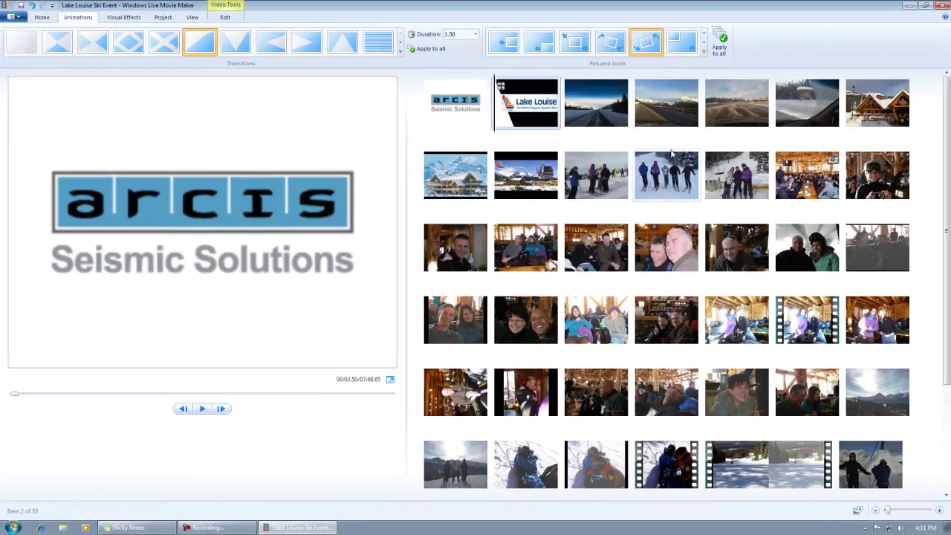
# - Give the snowy road photo a 1.50-second transition and the Zoom in bottom-left effect
pyautogui.click(592, 111)
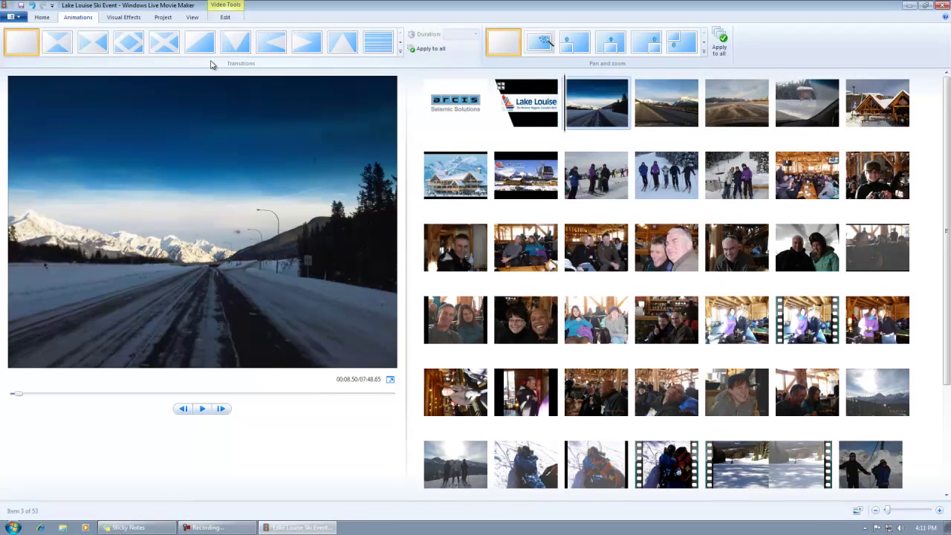
pyautogui.click(376, 46)
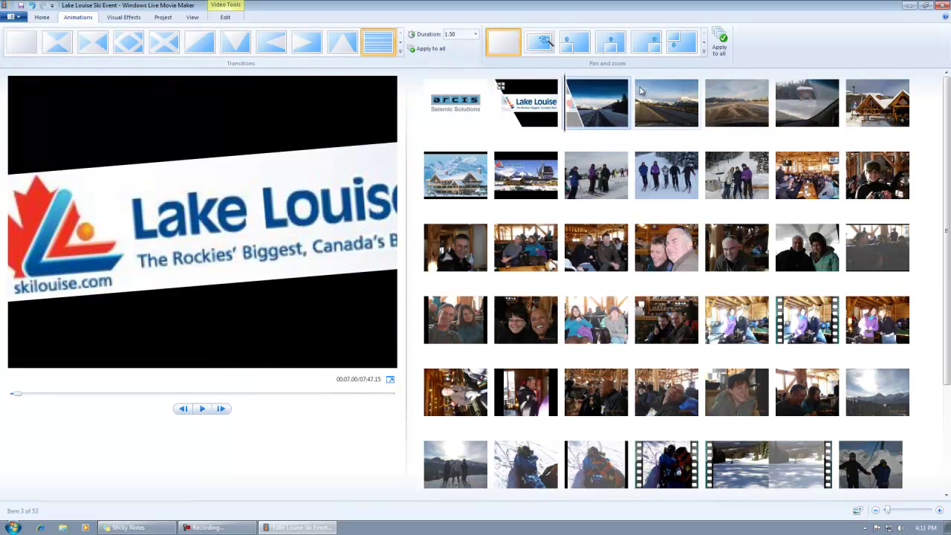
pyautogui.click(703, 52)
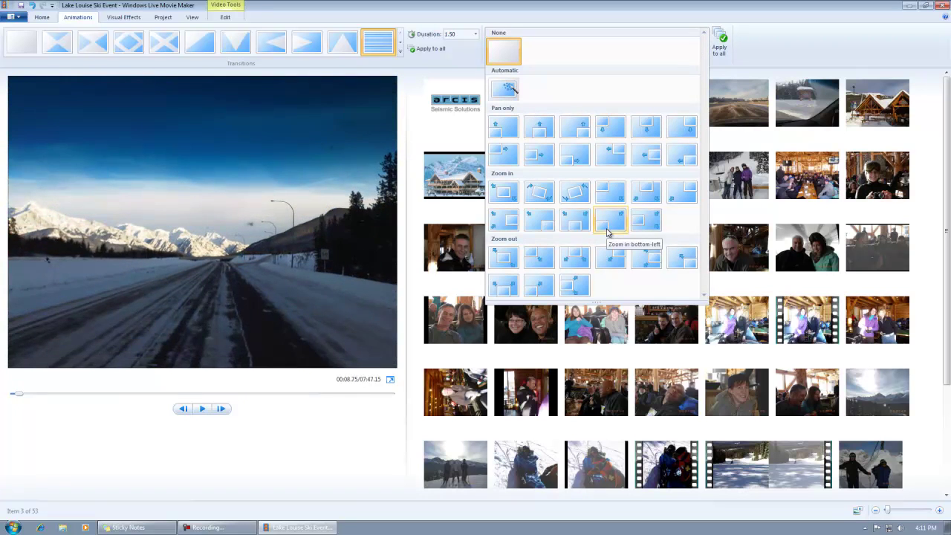
pyautogui.click(540, 220)
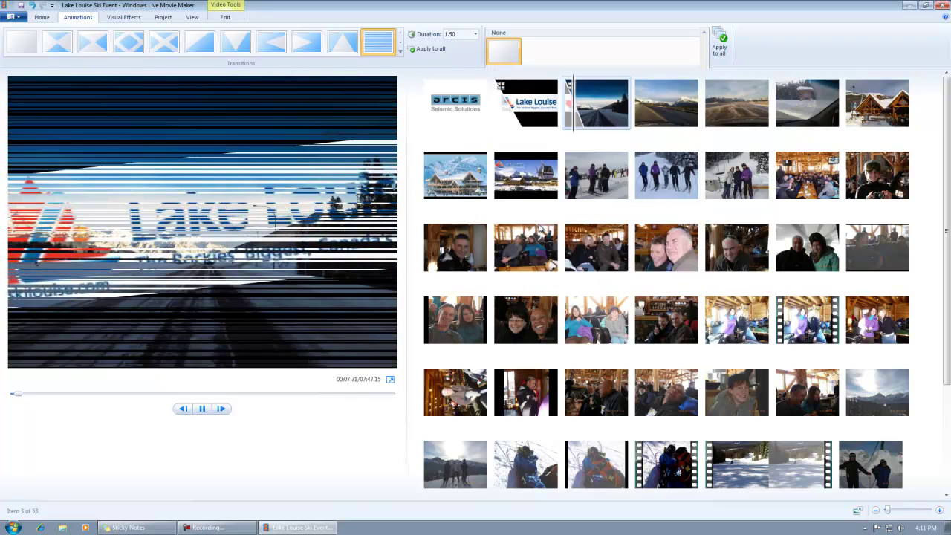
# - Scrub and play the opening arcis logo slides to check the new transitions, then select all clips
pyautogui.click(477, 109)
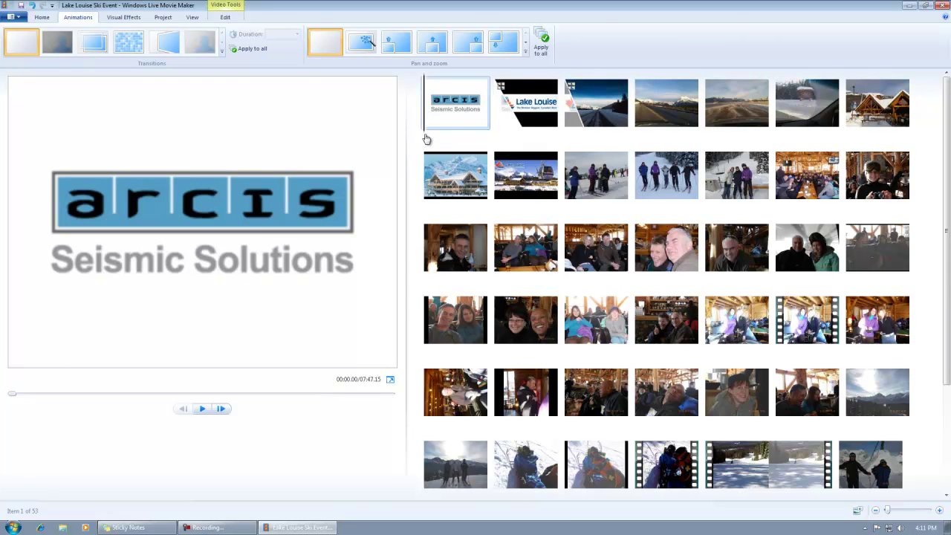
pyautogui.moveTo(428, 137); pyautogui.dragTo(484, 141)
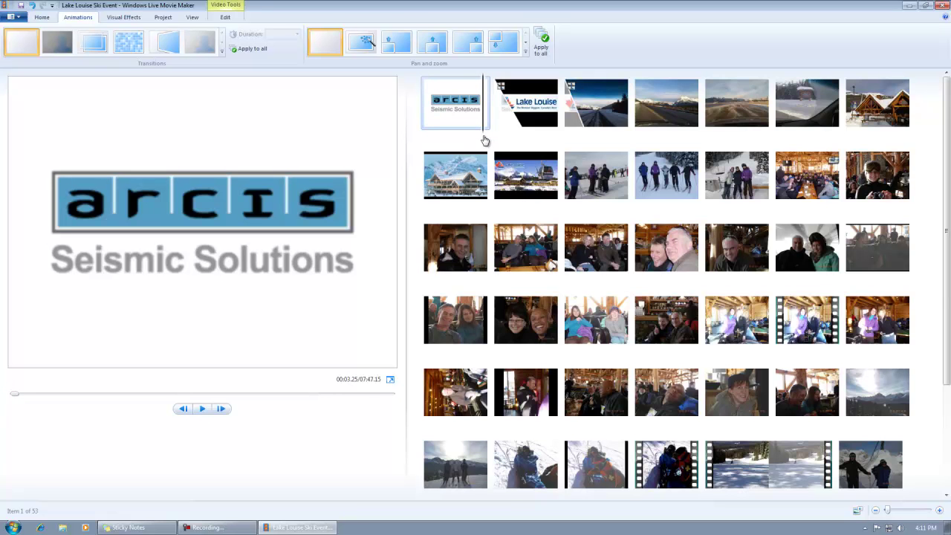
pyautogui.click(201, 409)
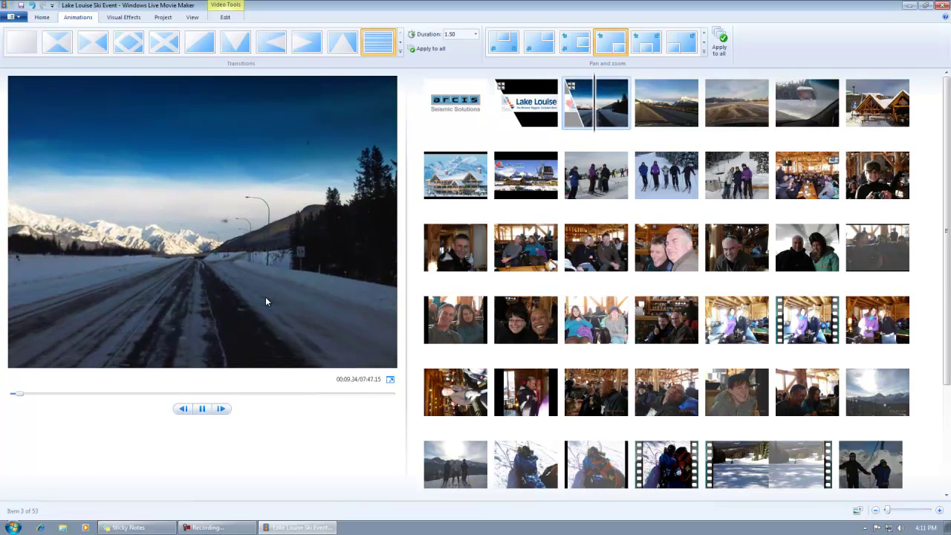
pyautogui.click(203, 413)
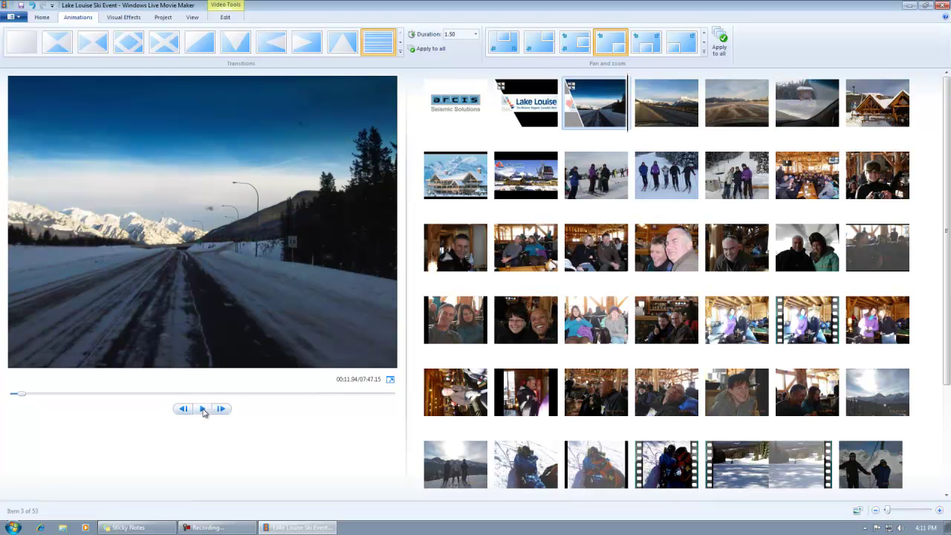
pyautogui.hotkey('ctrl', 'a')
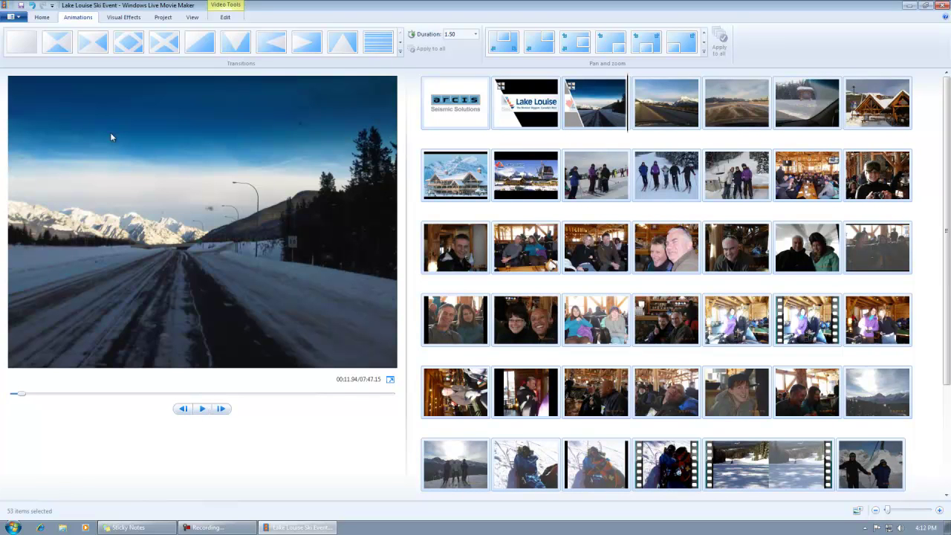
# - Try the Cinematic theme, settle on the Pan and zoom AutoMovie theme, and move the music prompt aside
pyautogui.click(41, 17)
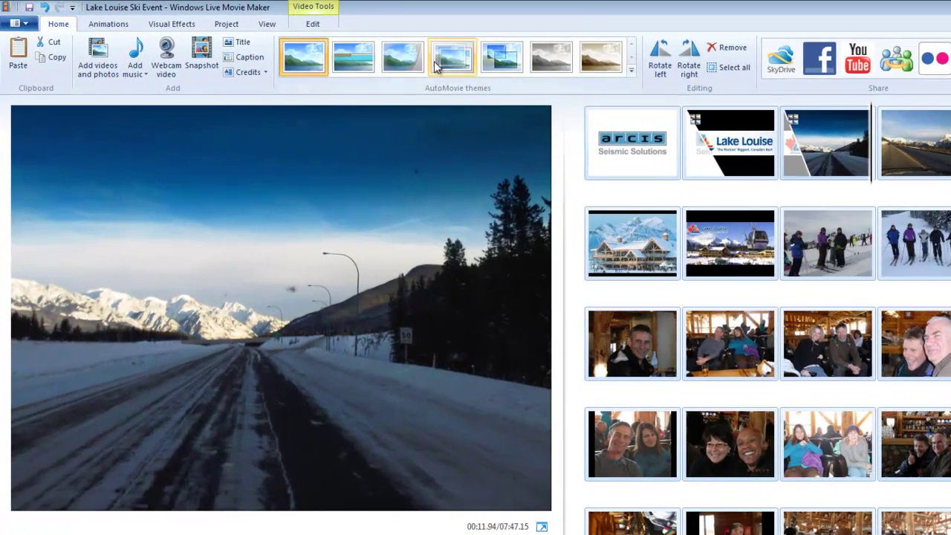
pyautogui.click(404, 64)
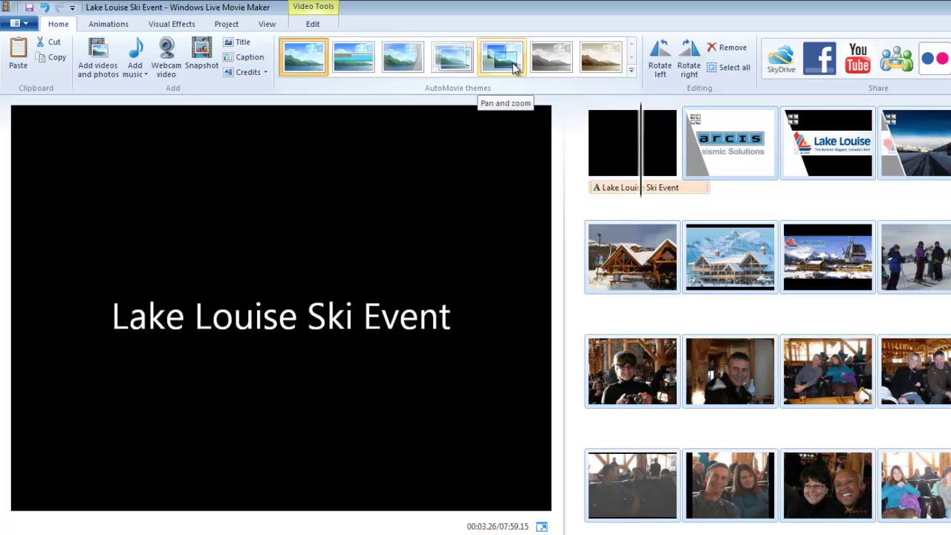
pyautogui.click(514, 67)
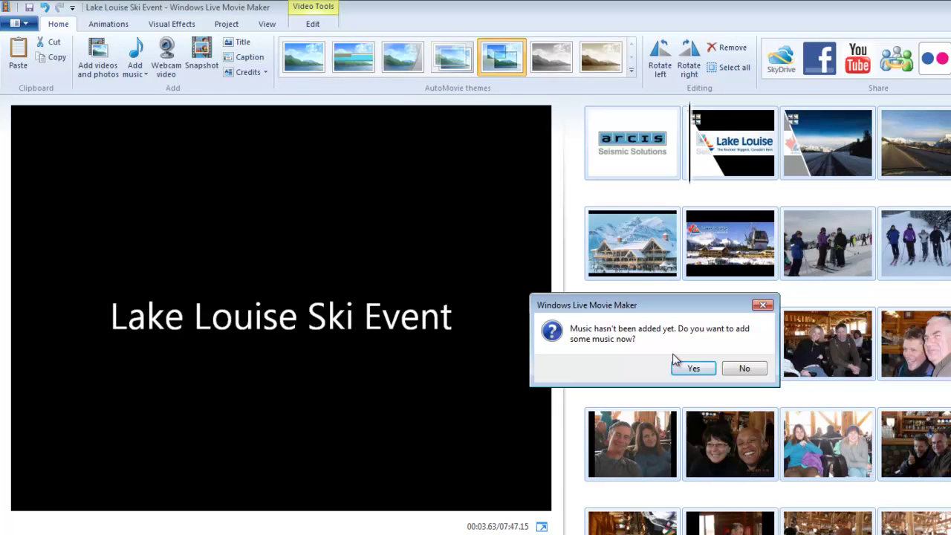
pyautogui.moveTo(672, 307); pyautogui.dragTo(636, 283)
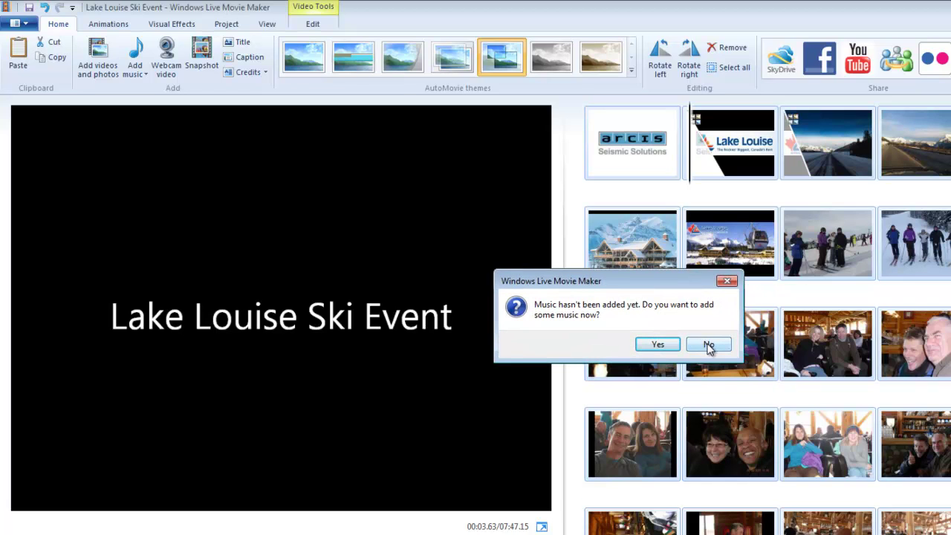
# - Decline music, move the Lake Louise Ski Event caption onto the arcis clip, and delete the empty black title clip
pyautogui.click(708, 345)
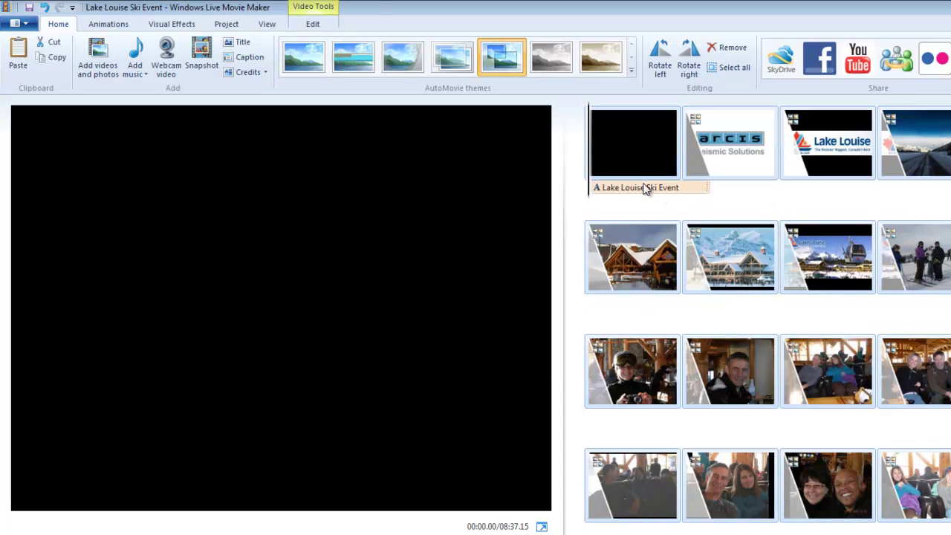
pyautogui.click(635, 156)
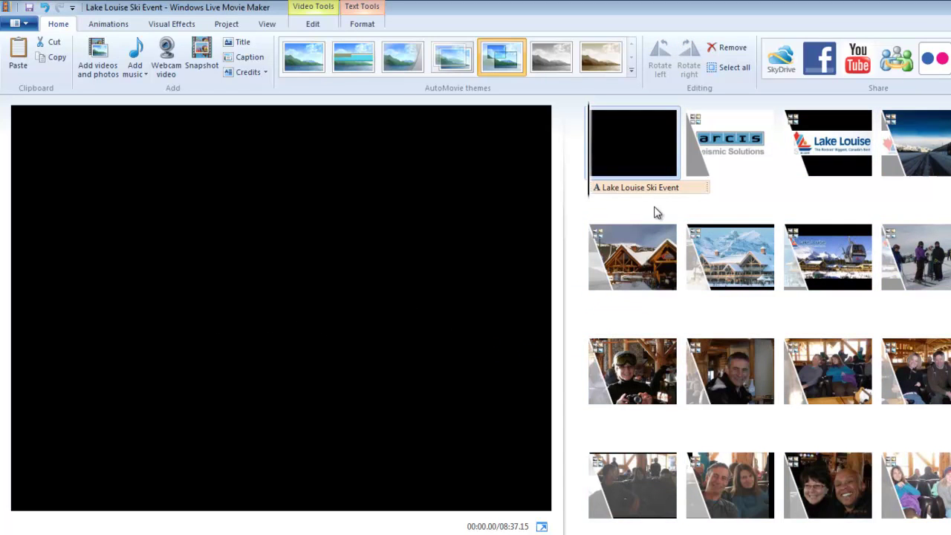
pyautogui.click(620, 189)
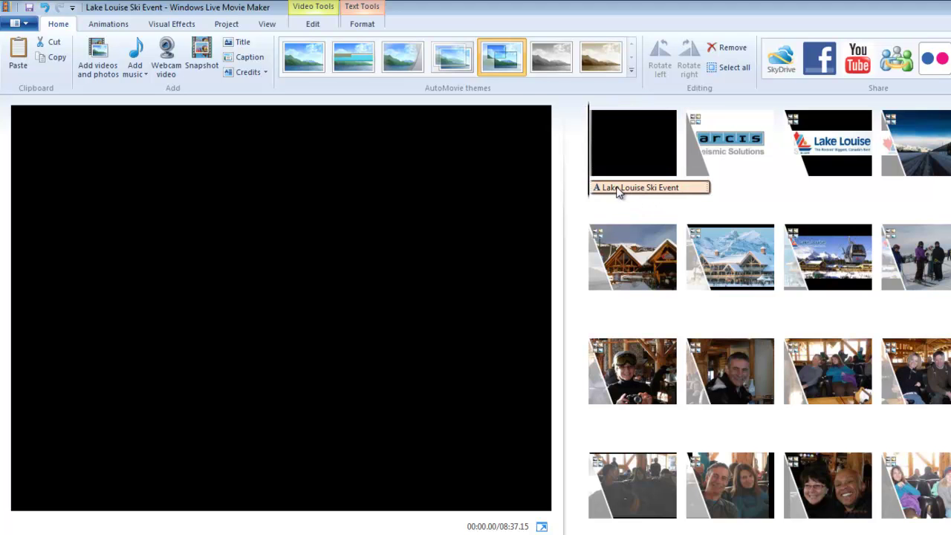
pyautogui.moveTo(616, 191); pyautogui.dragTo(732, 195)
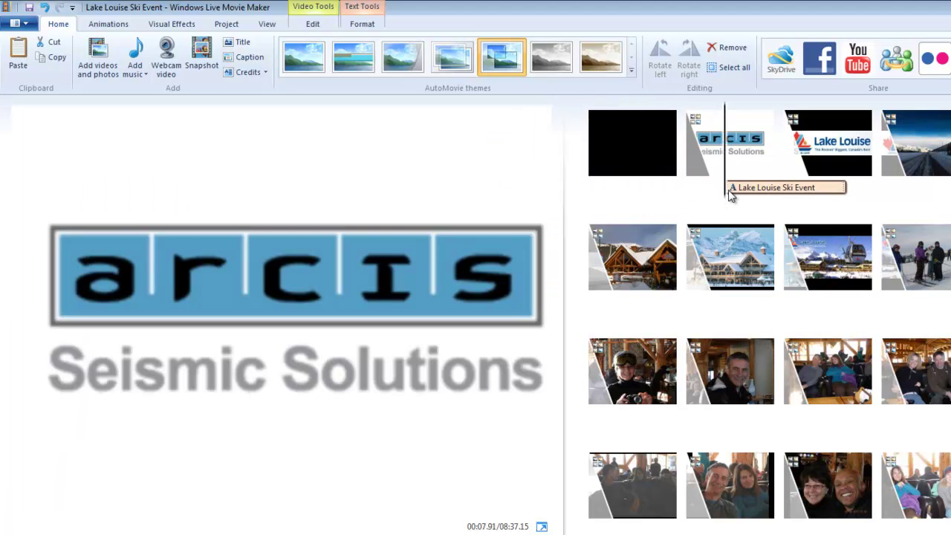
pyautogui.click(640, 160)
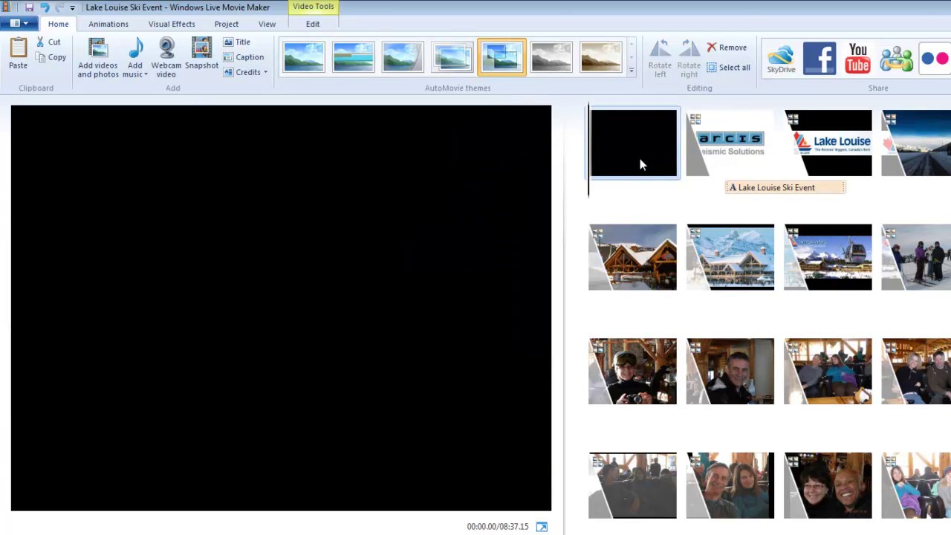
pyautogui.press('Delete')
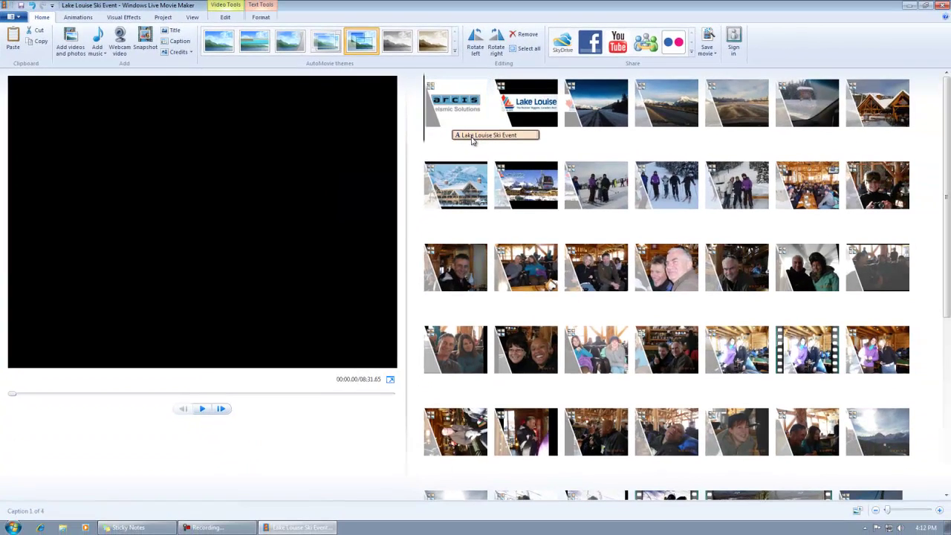
# - Delete the DIRECTED BY, STARRING and FILMED ON LOCATION credit clips at the storyboard's end
pyautogui.scroll(-2, 948, 261)
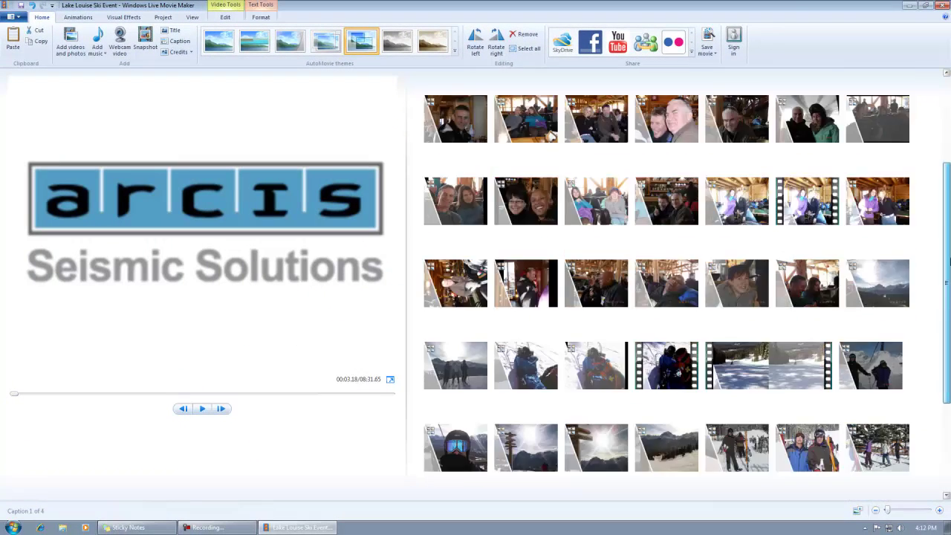
pyautogui.scroll(-2, 949, 261)
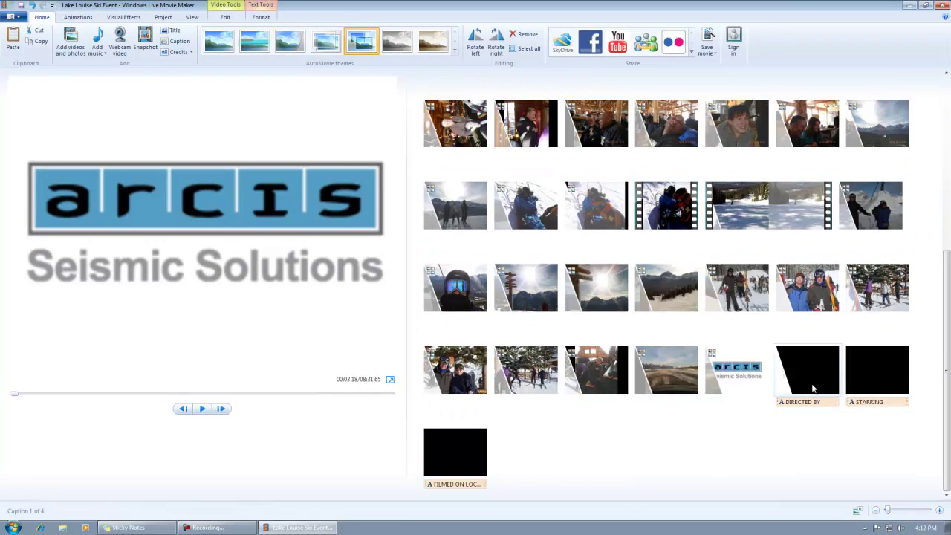
pyautogui.click(813, 388)
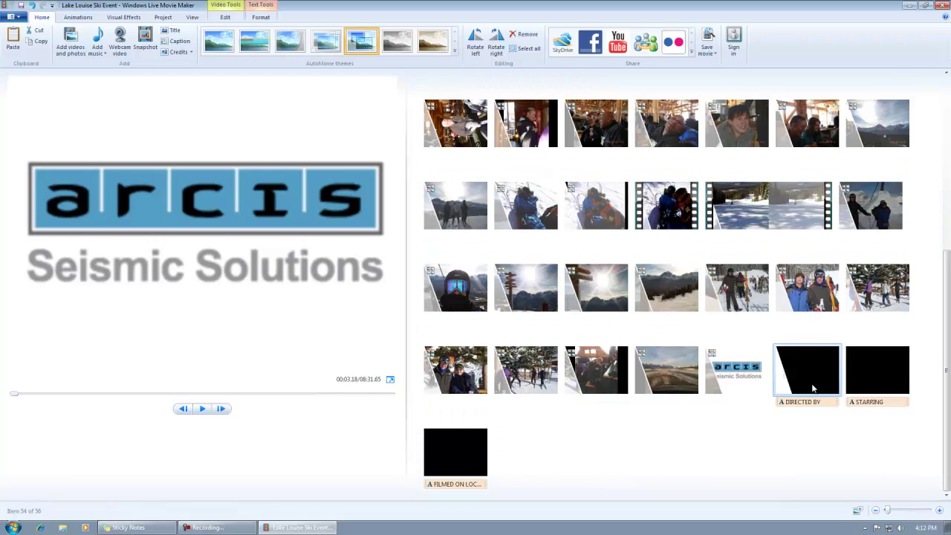
pyautogui.press('Delete')
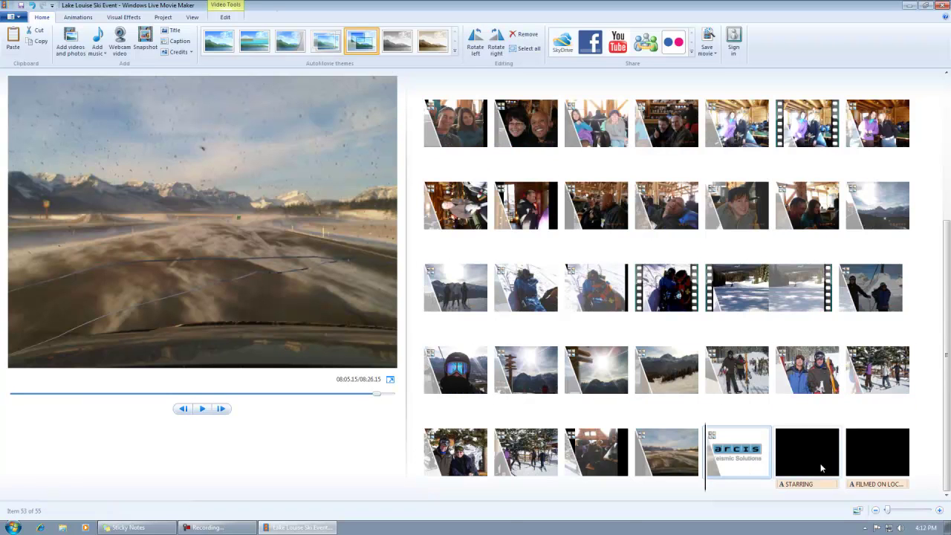
pyautogui.click(821, 468)
pyautogui.click(811, 485)
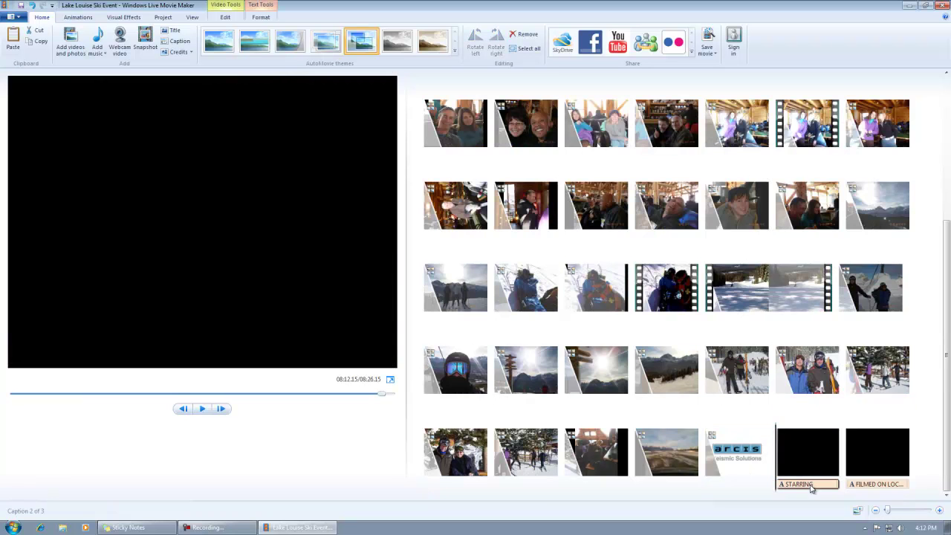
pyautogui.click(811, 457)
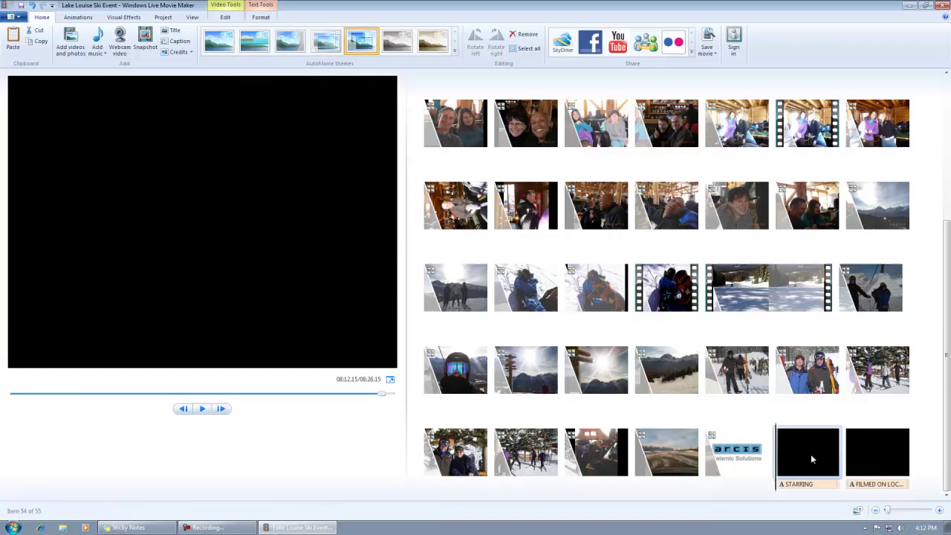
pyautogui.press('Delete')
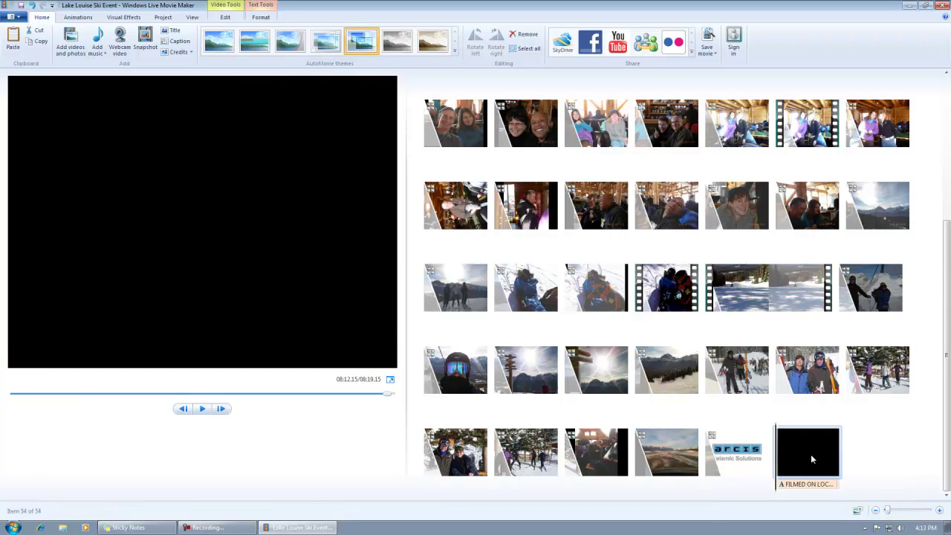
pyautogui.press('Delete')
# - Start the Lake Louise Ski Event caption slightly earlier and move it below Seismic Solutions
pyautogui.scroll(1, 948, 294)
pyautogui.scroll(2, 948, 294)
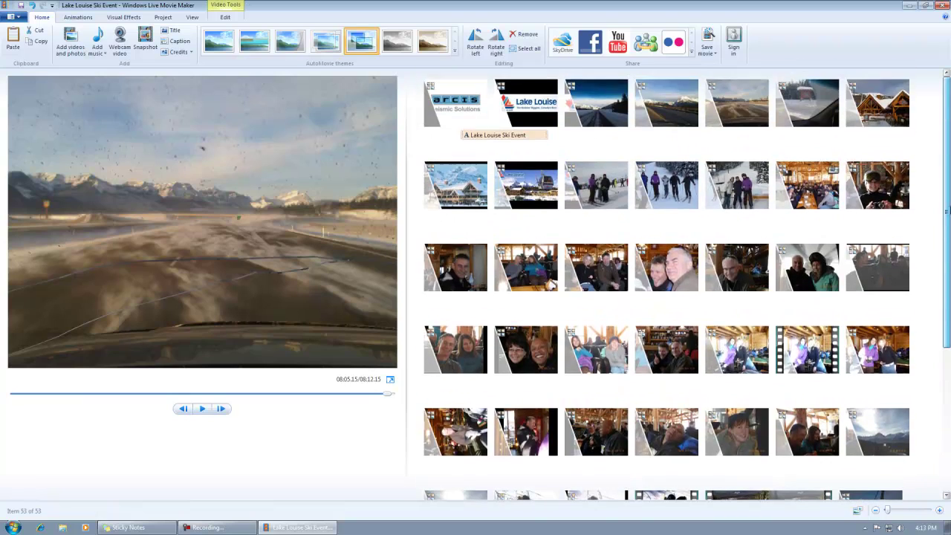
pyautogui.click(496, 140)
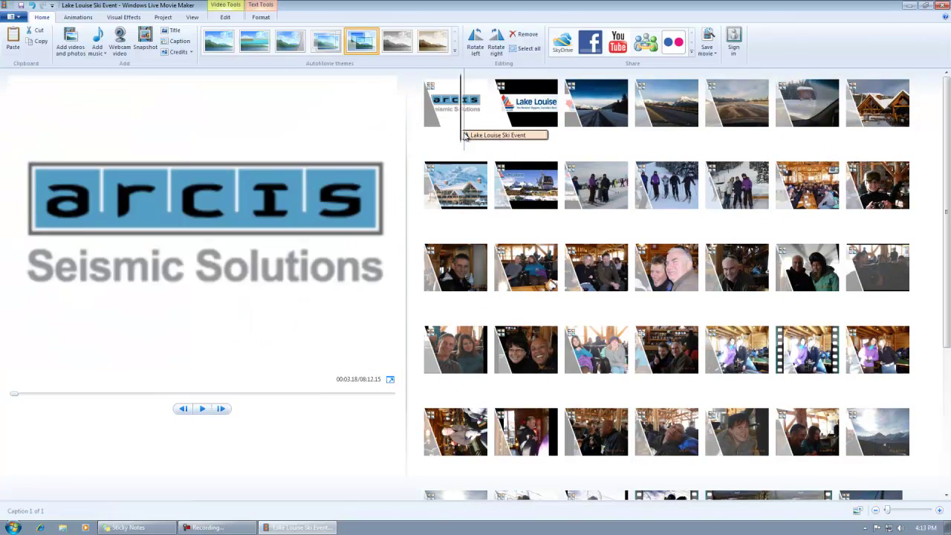
pyautogui.moveTo(584, 177); pyautogui.dragTo(587, 179)
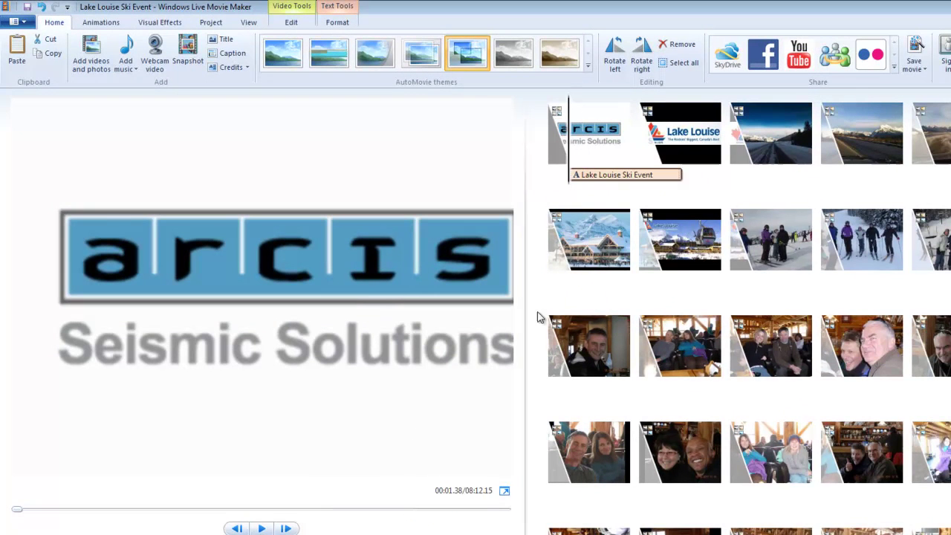
pyautogui.click(632, 178)
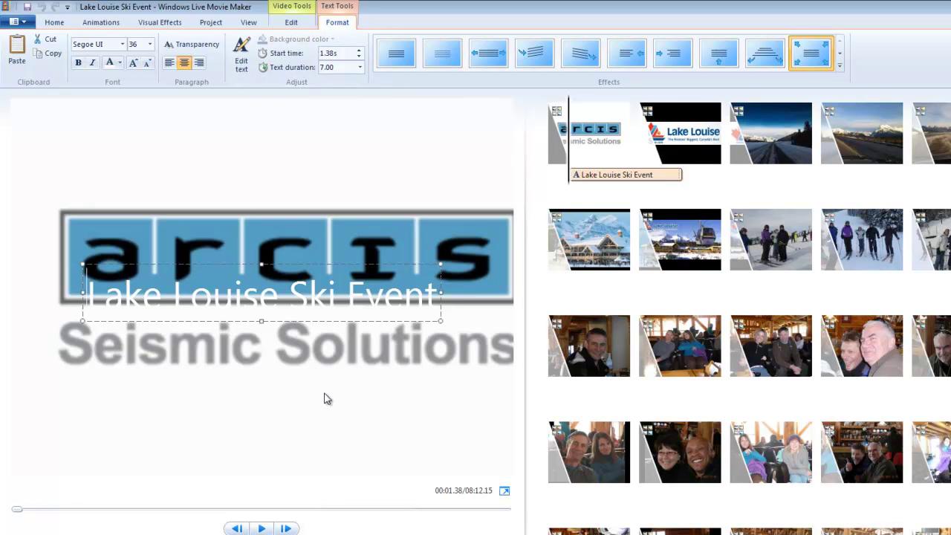
pyautogui.moveTo(324, 323); pyautogui.dragTo(334, 471)
# - Change the whole caption text colour to black
pyautogui.doubleClick(332, 450)
pyautogui.moveTo(430, 454); pyautogui.dragTo(136, 407)
pyautogui.click(121, 64)
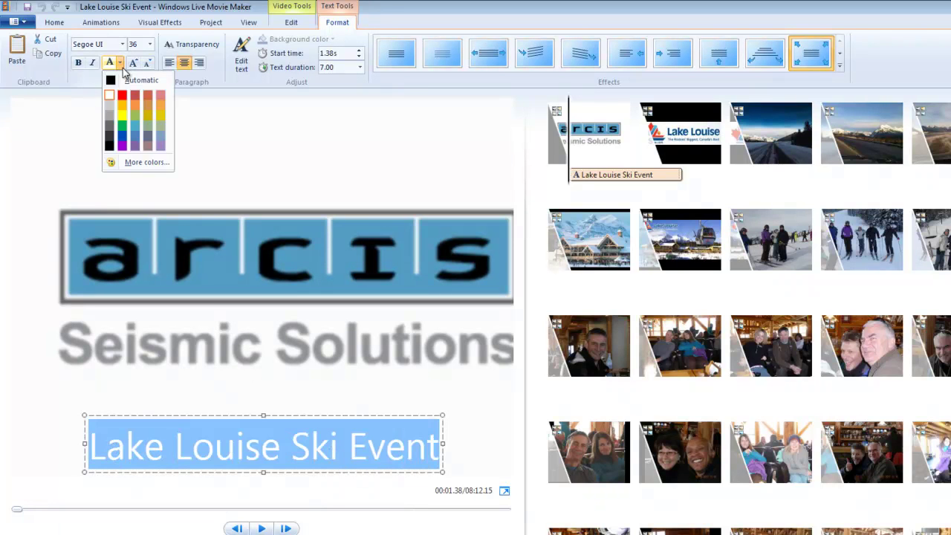
pyautogui.click(106, 153)
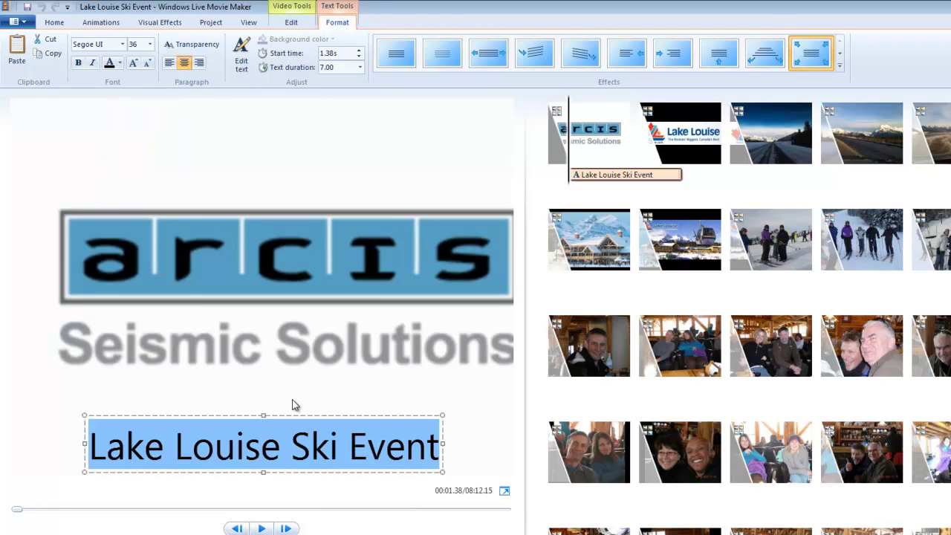
pyautogui.click(317, 441)
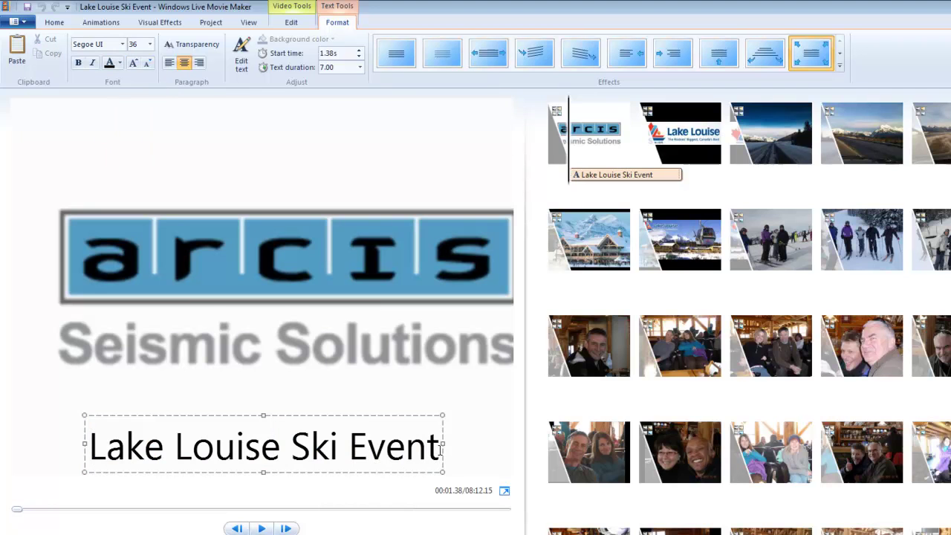
# - Replace 'Event' with a second line 'February 2011' and make the caption bold
pyautogui.moveTo(349, 448); pyautogui.dragTo(461, 454)
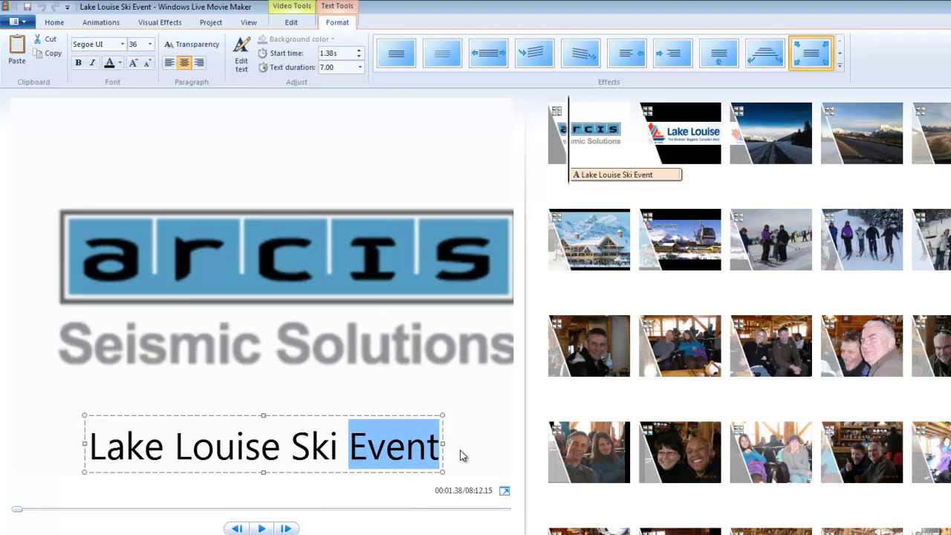
pyautogui.press('Return')
pyautogui.write('F')
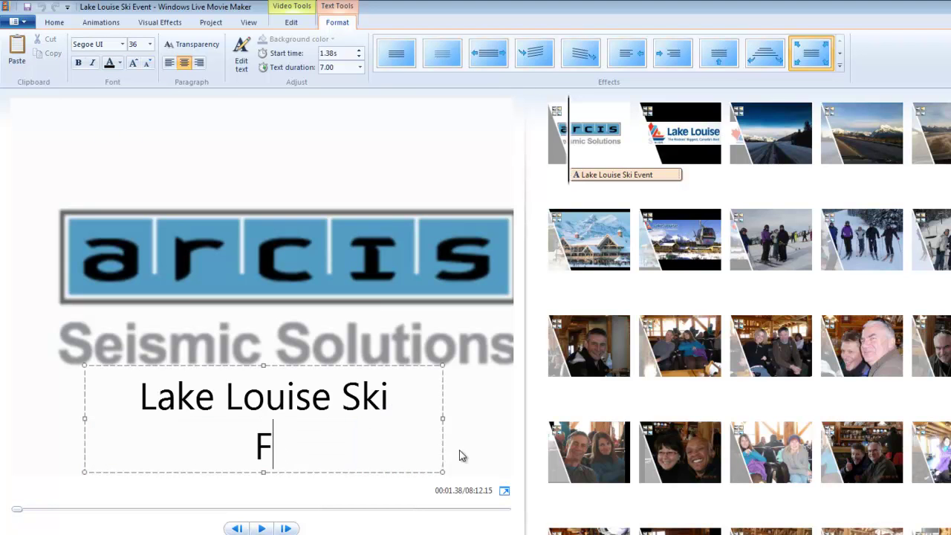
pyautogui.write('ebrurayt')
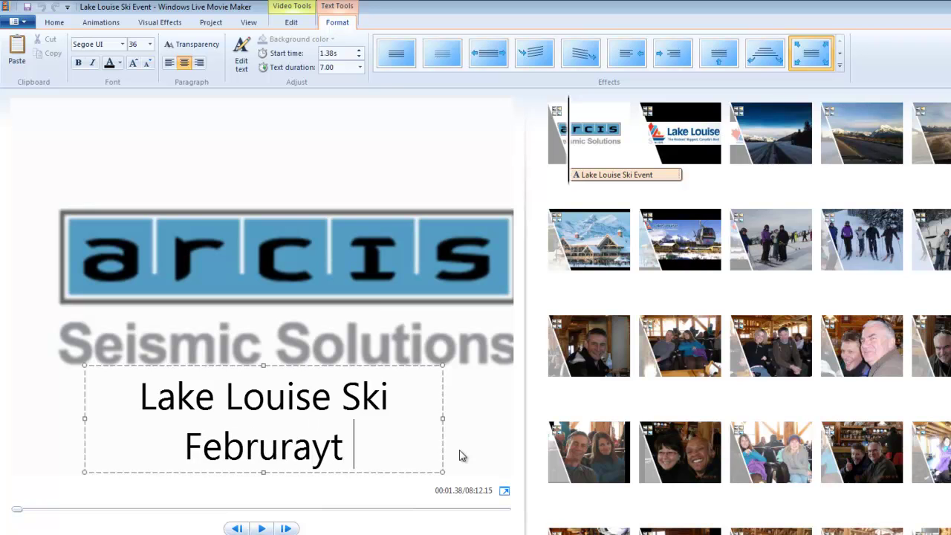
pyautogui.press('BackSpace')
pyautogui.press('BackSpace')
pyautogui.press('BackSpace')
pyautogui.press('BackSpace')
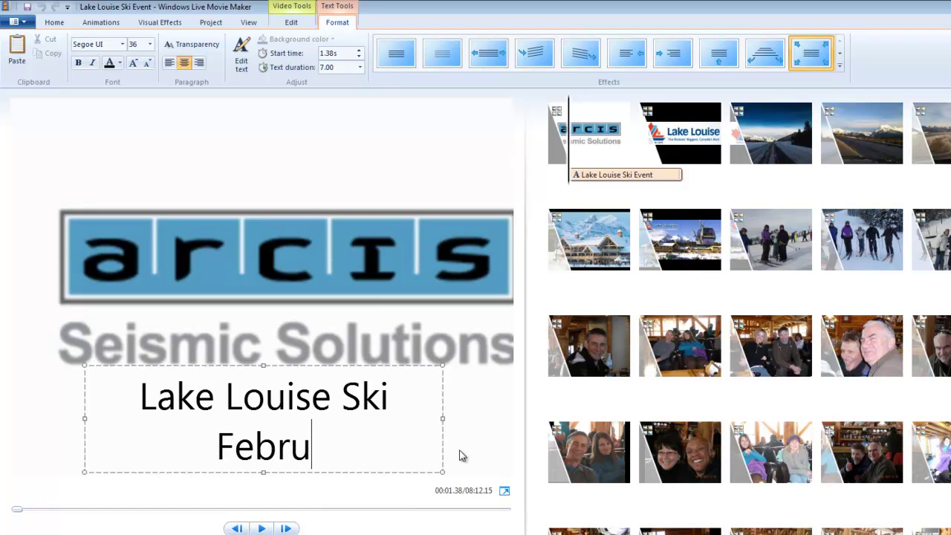
pyautogui.write('ary ')
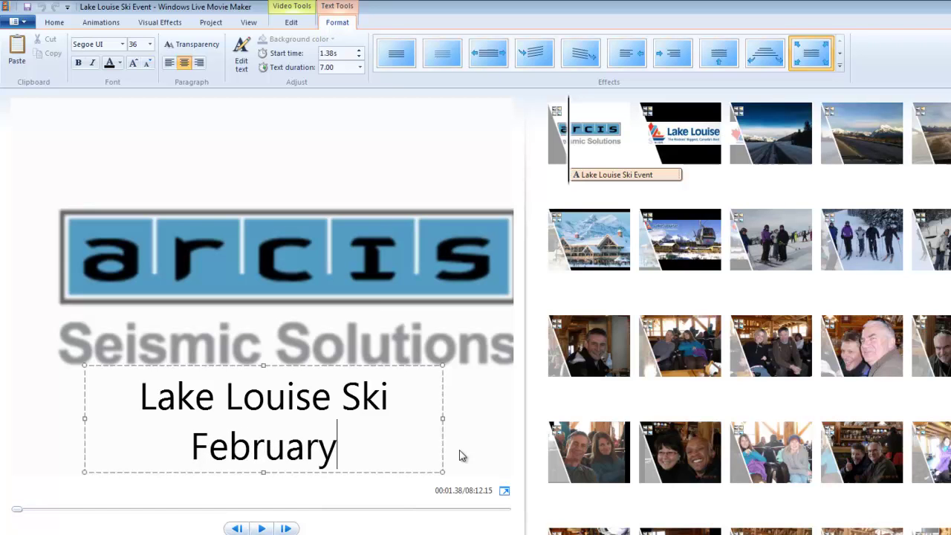
pyautogui.write('2011')
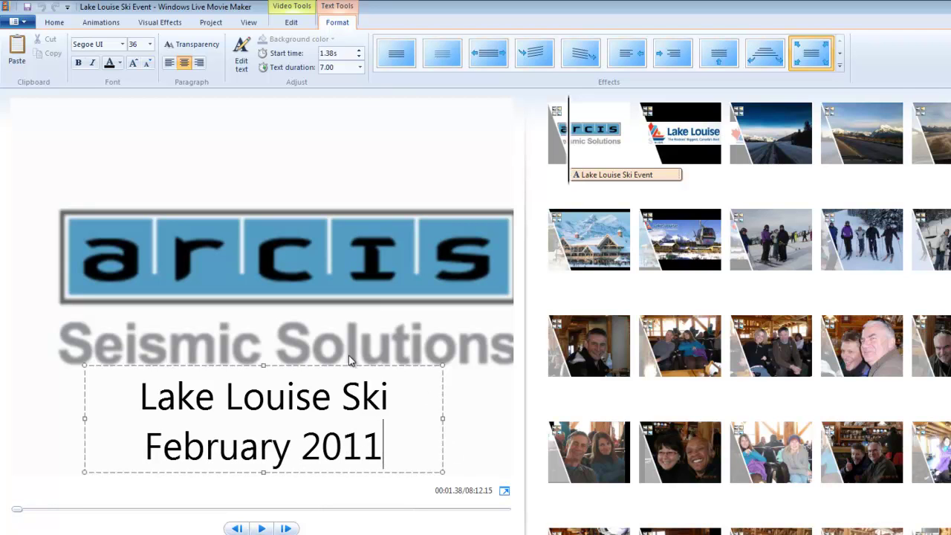
pyautogui.click(80, 62)
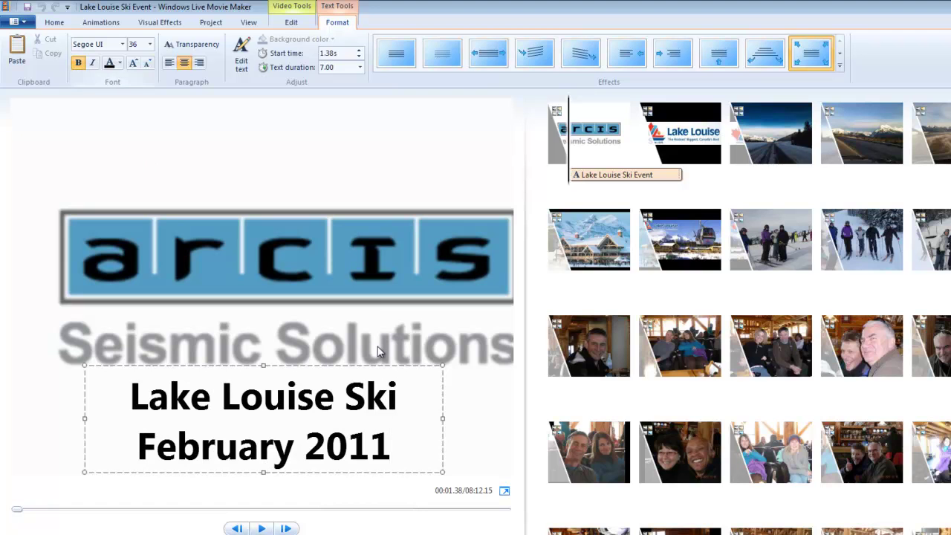
# - Apply the Swing text effect to the opening caption, nudge it lower, and preview the title
pyautogui.moveTo(355, 380); pyautogui.dragTo(362, 383)
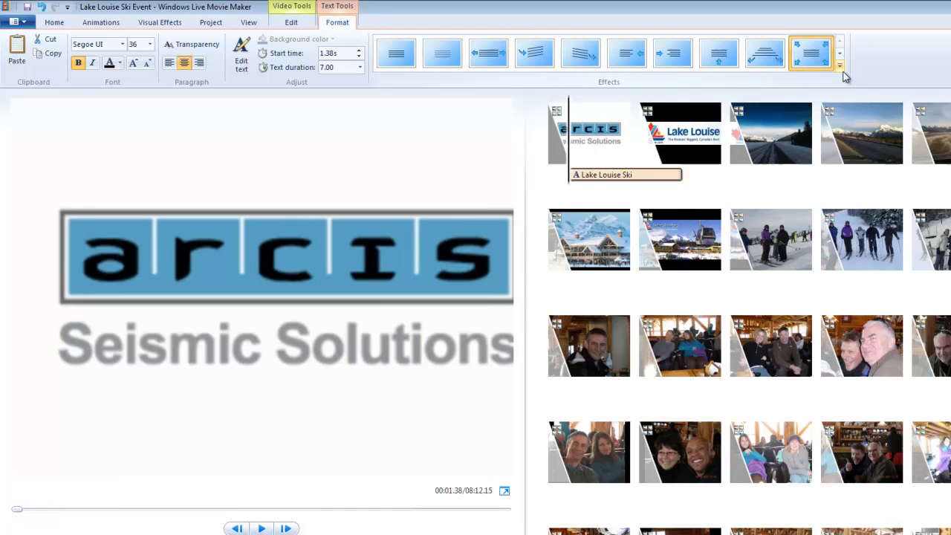
pyautogui.click(841, 68)
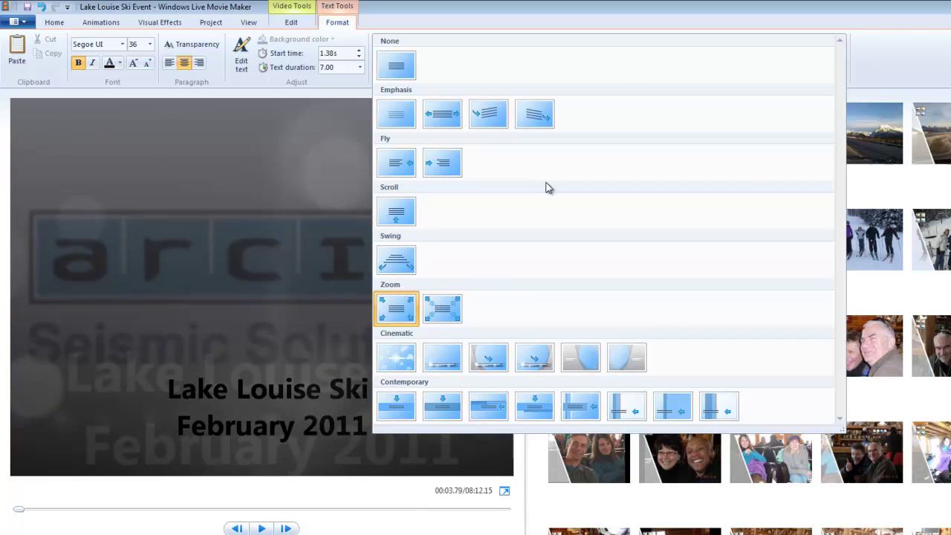
pyautogui.click(912, 66)
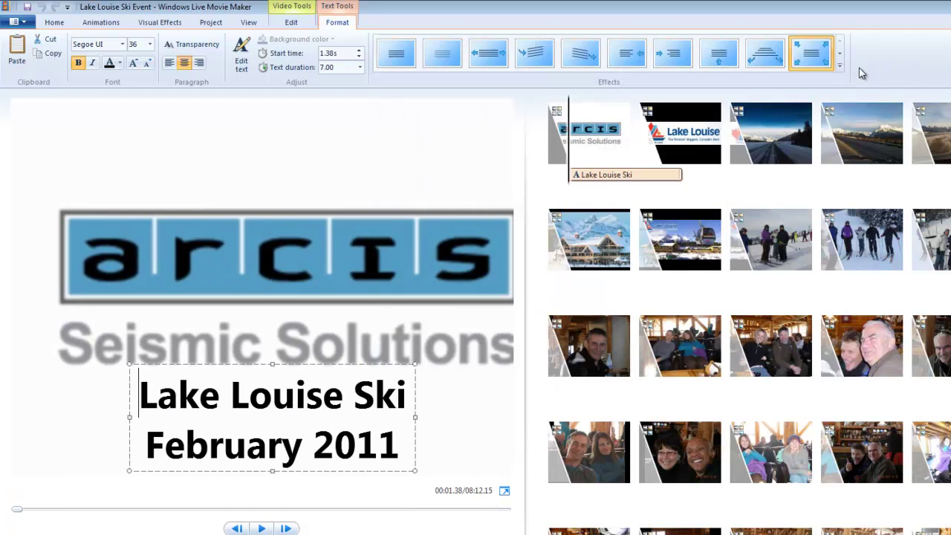
pyautogui.click(762, 63)
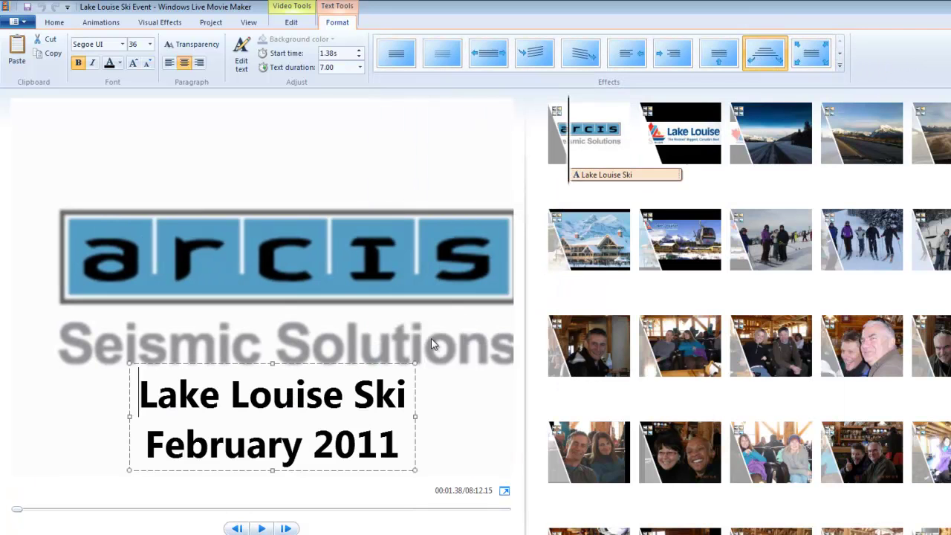
pyautogui.moveTo(338, 363); pyautogui.dragTo(338, 371)
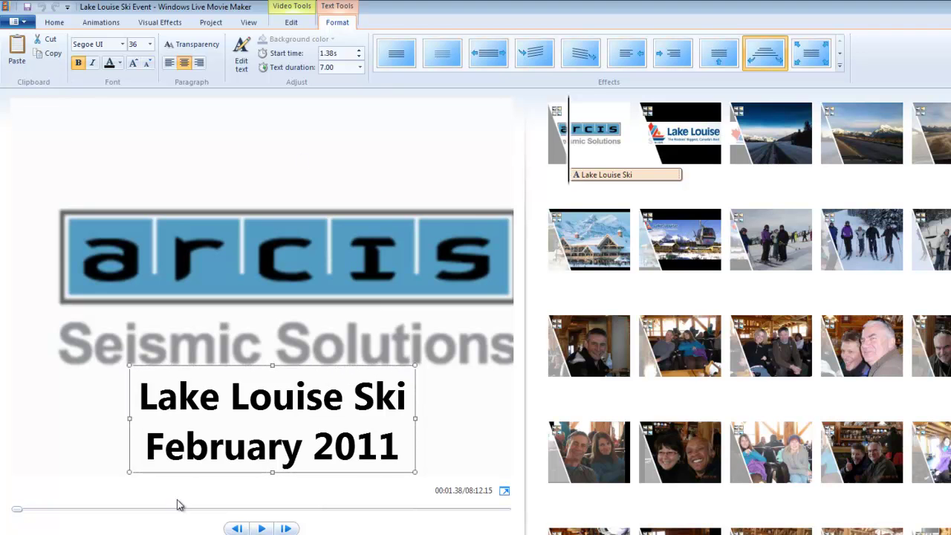
pyautogui.click(262, 528)
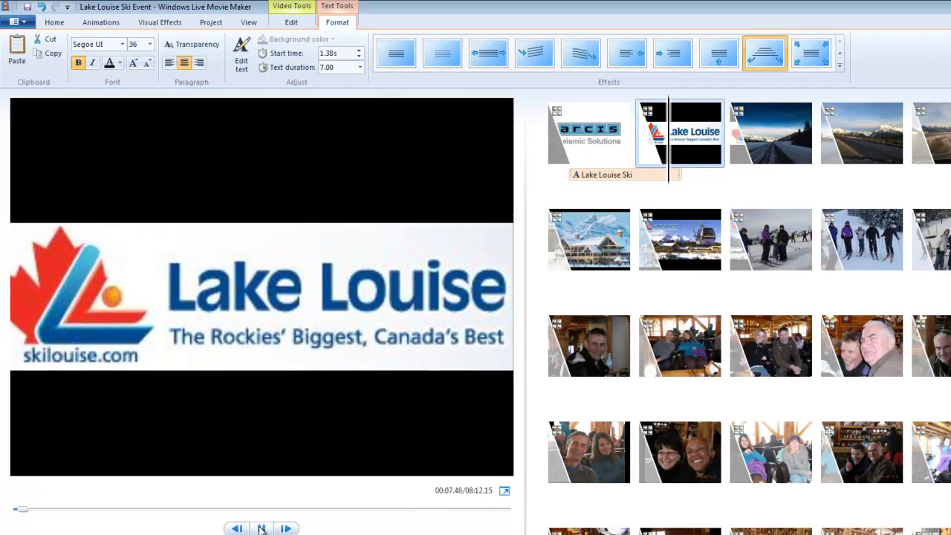
# - Cut the Lake Louise Ski caption's text duration from 7.00 to 4.00 seconds
pyautogui.click(261, 530)
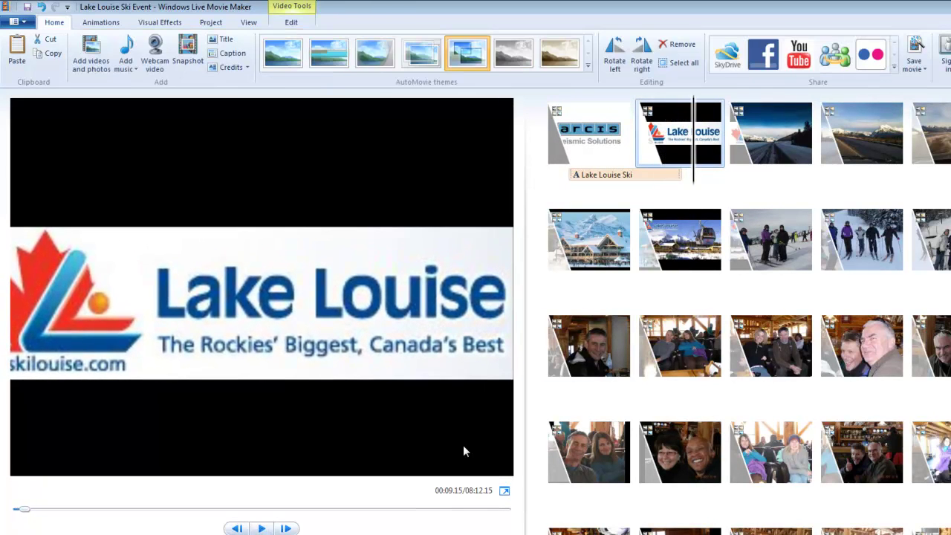
pyautogui.click(652, 177)
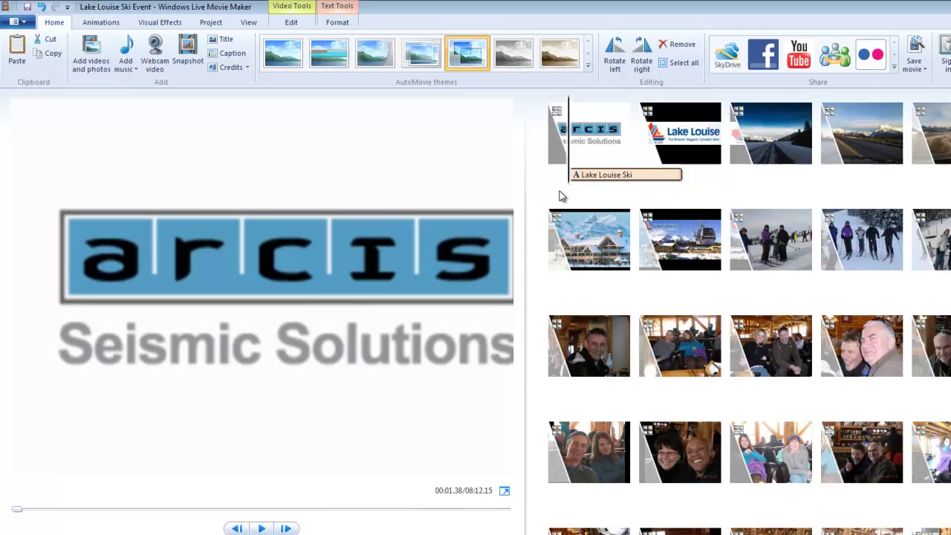
pyautogui.doubleClick(642, 177)
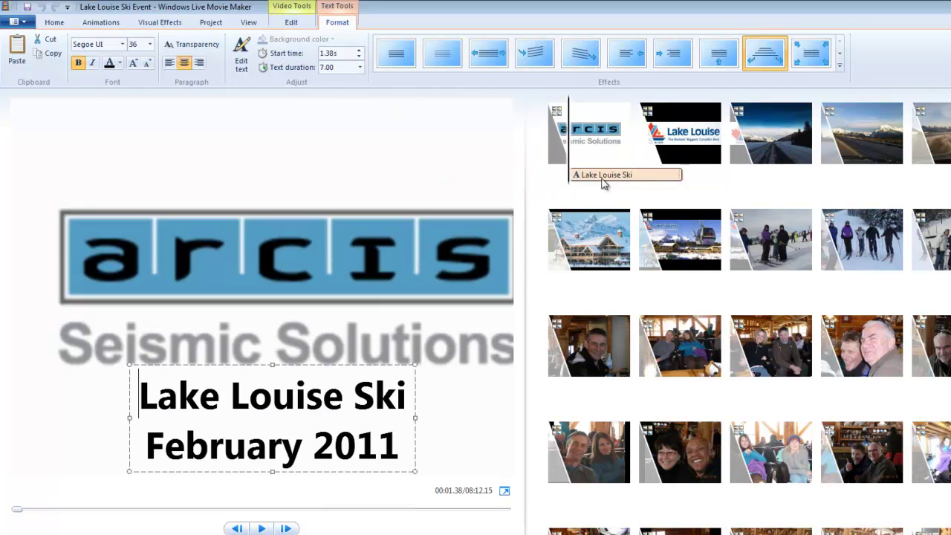
pyautogui.click(339, 67)
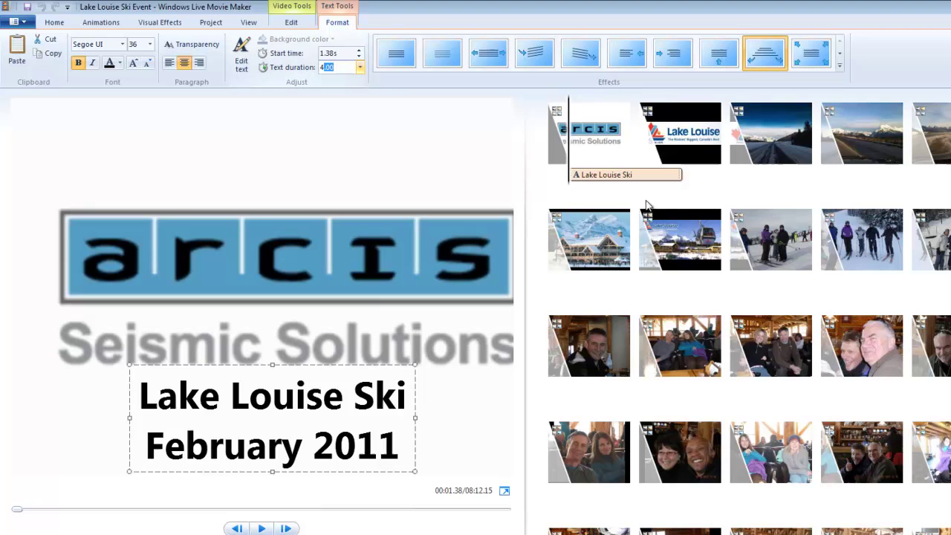
pyautogui.click(715, 181)
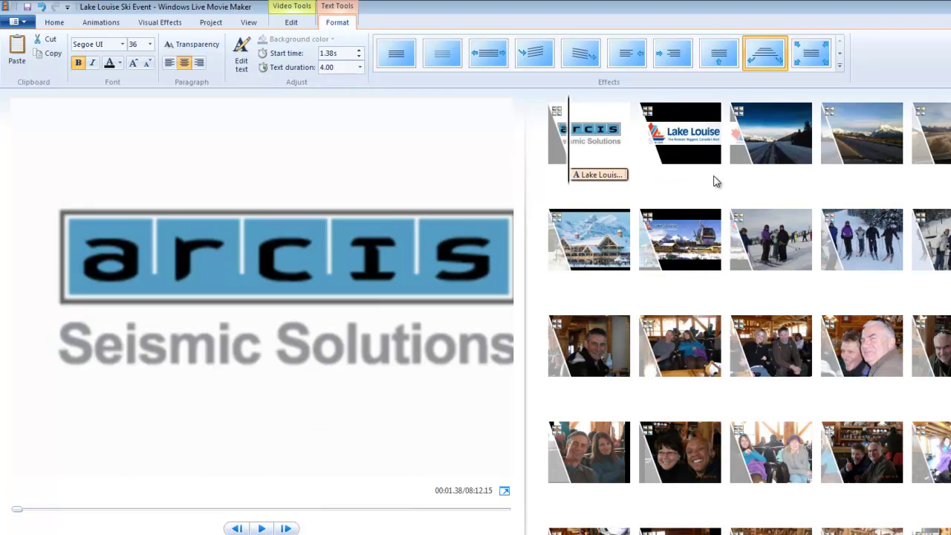
pyautogui.click(616, 145)
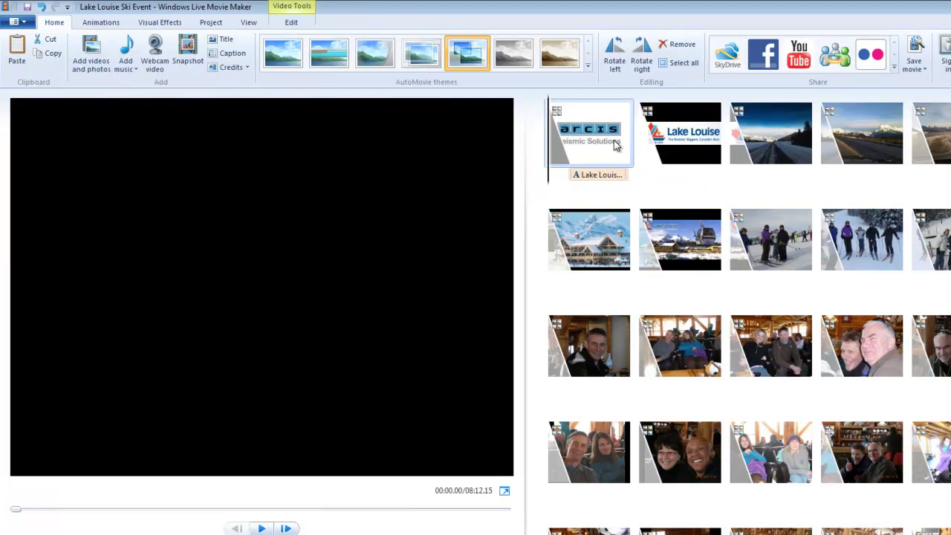
# - Set the arcis logo slide to No pan and zoom and preview the opening to 00:09.04
pyautogui.doubleClick(608, 144)
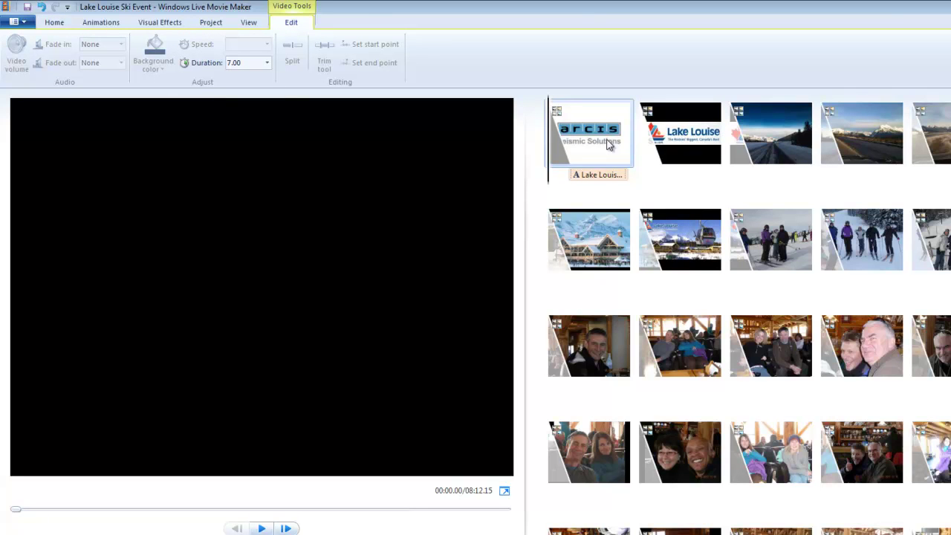
pyautogui.click(52, 24)
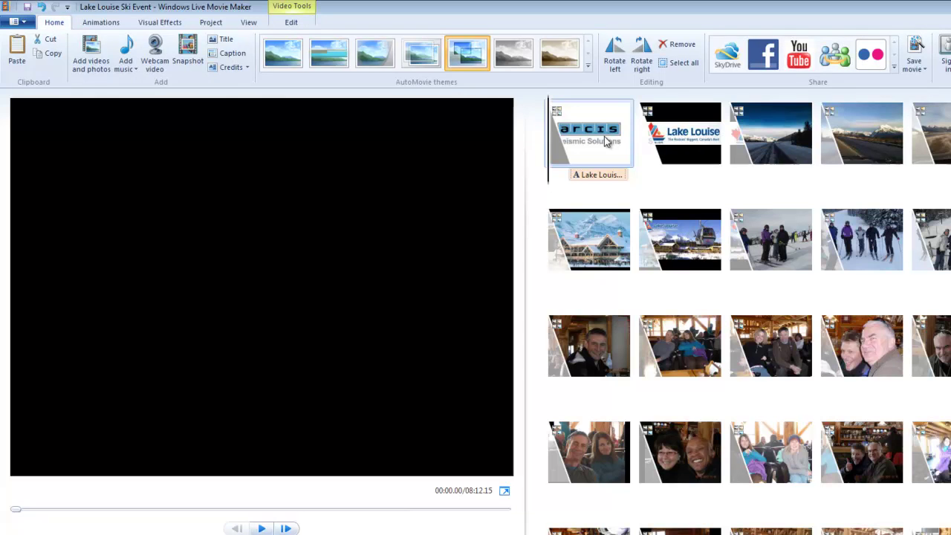
pyautogui.click(104, 24)
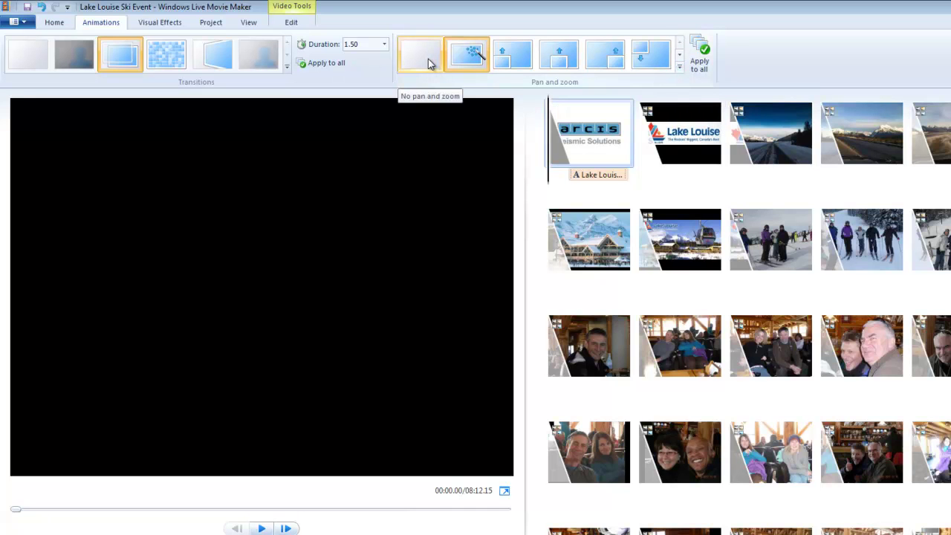
pyautogui.click(429, 63)
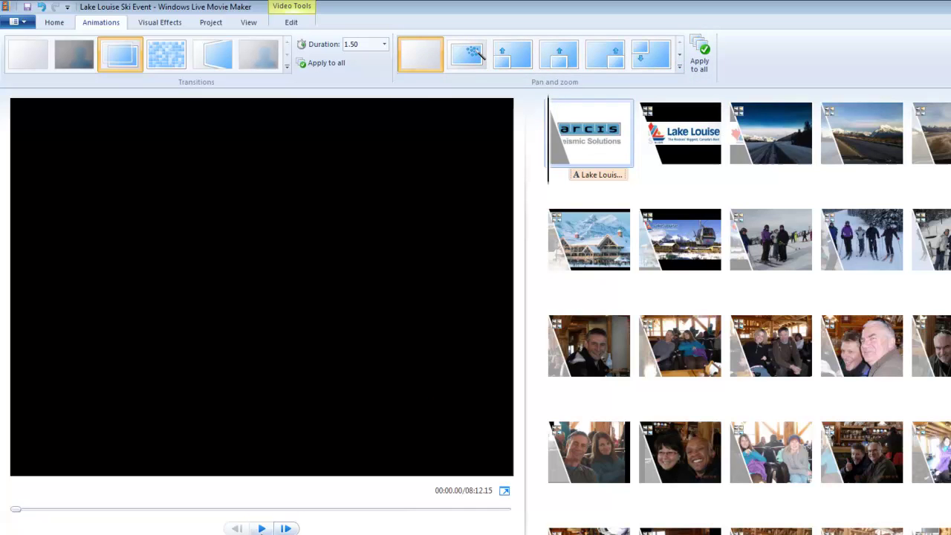
pyautogui.click(261, 528)
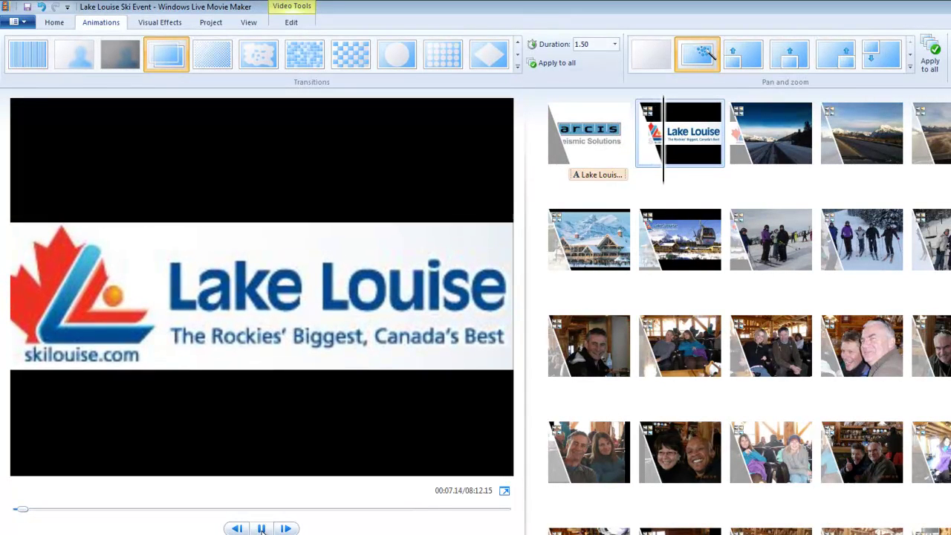
pyautogui.click(262, 529)
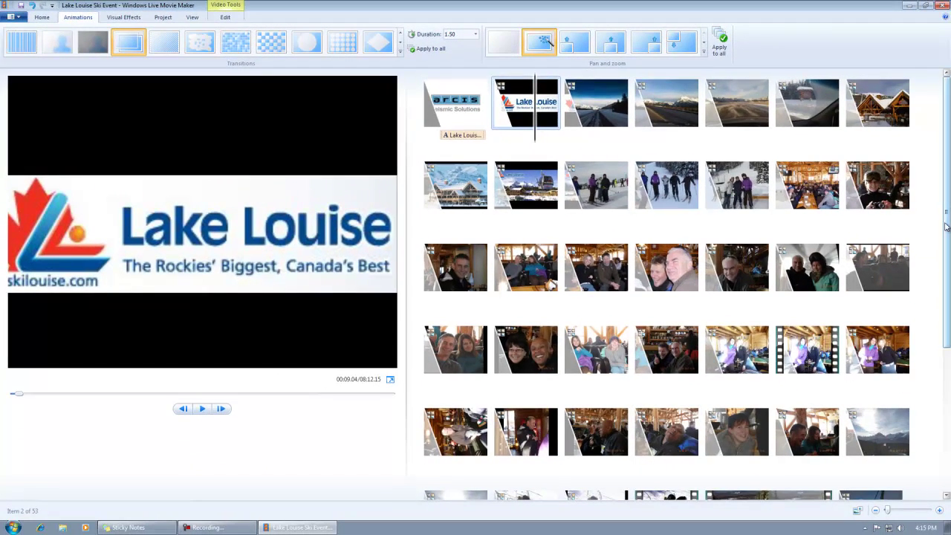
# - Scroll down the storyboard and select the chairlift photo of the person wrapped in blue plastic
pyautogui.scroll(-1, 668, 290)
pyautogui.scroll(-3, 666, 282)
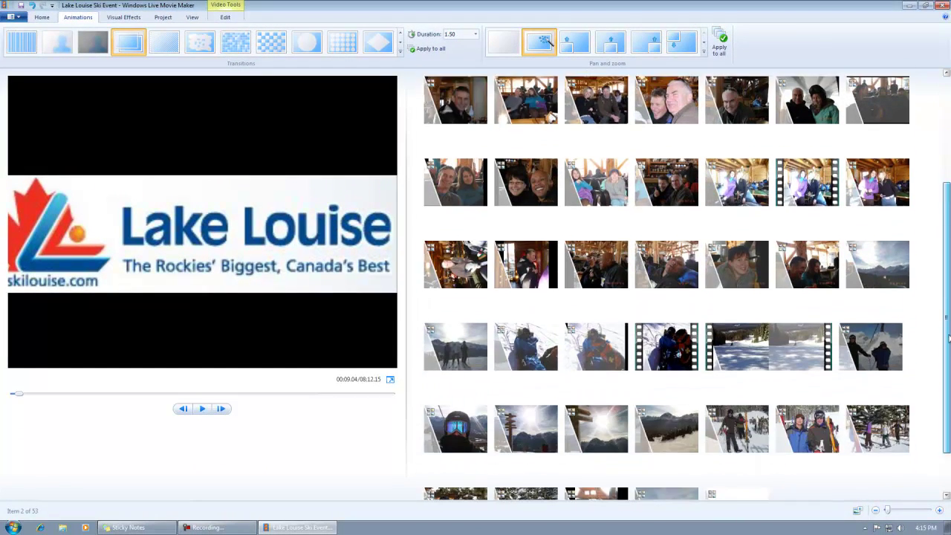
pyautogui.click(42, 17)
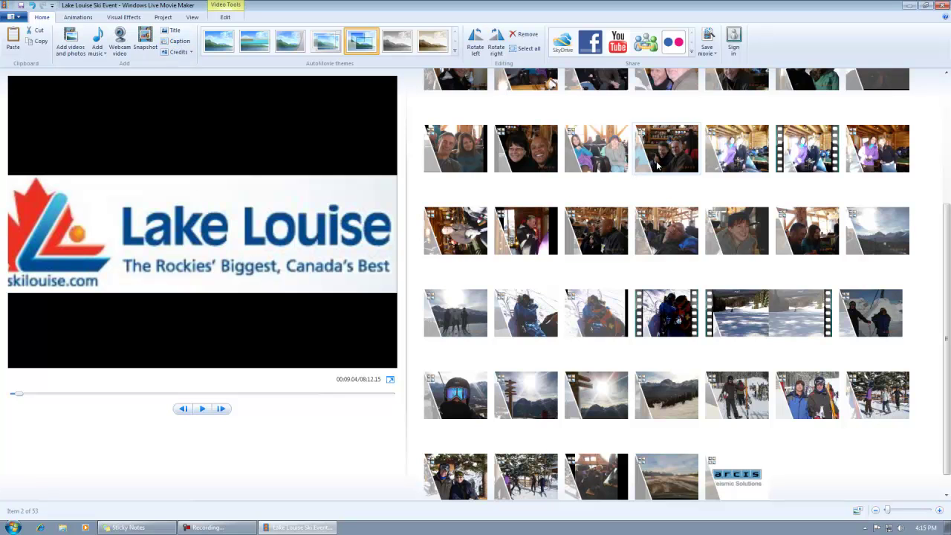
pyautogui.moveTo(948, 299); pyautogui.dragTo(948, 317)
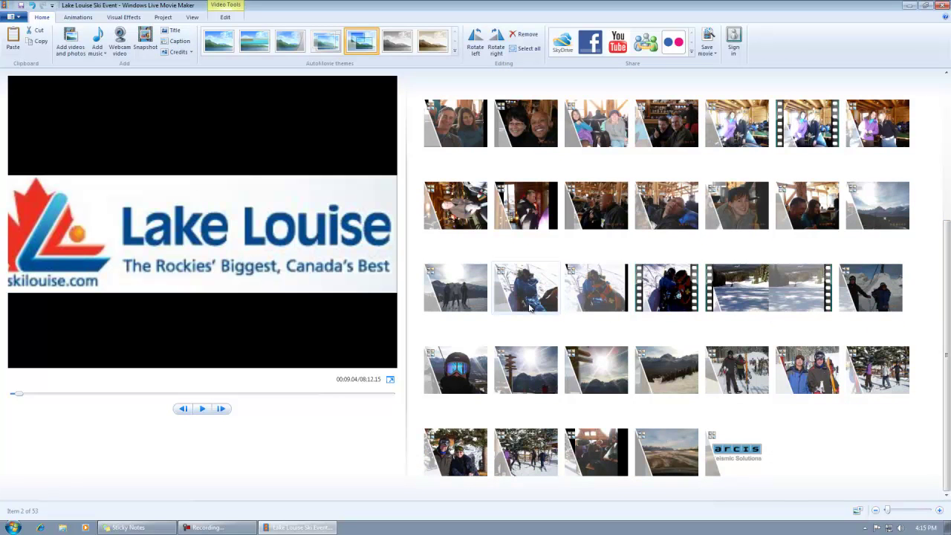
pyautogui.click(520, 299)
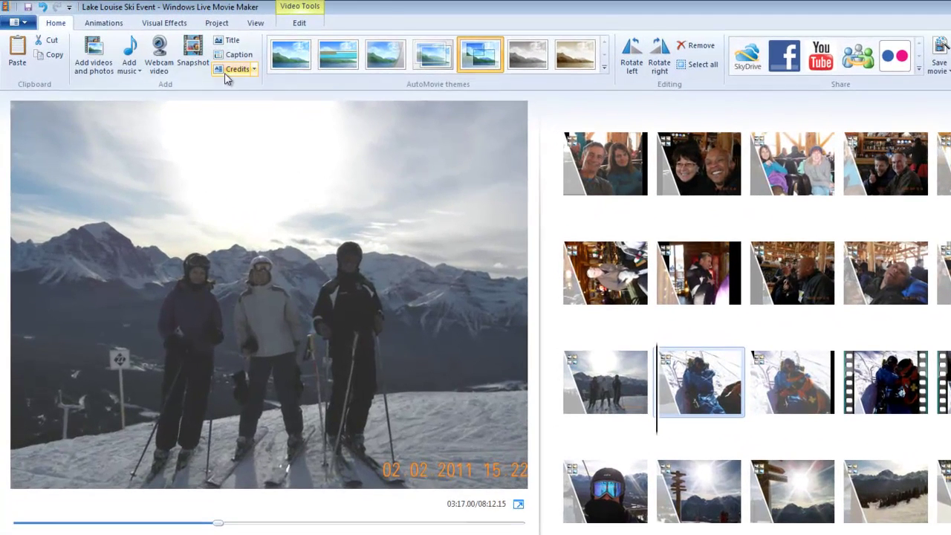
# - Caption the blue-tarp photo with two lines: '[skier's name] Falls Down' and '[skier's name] Goes Boom'
pyautogui.click(239, 58)
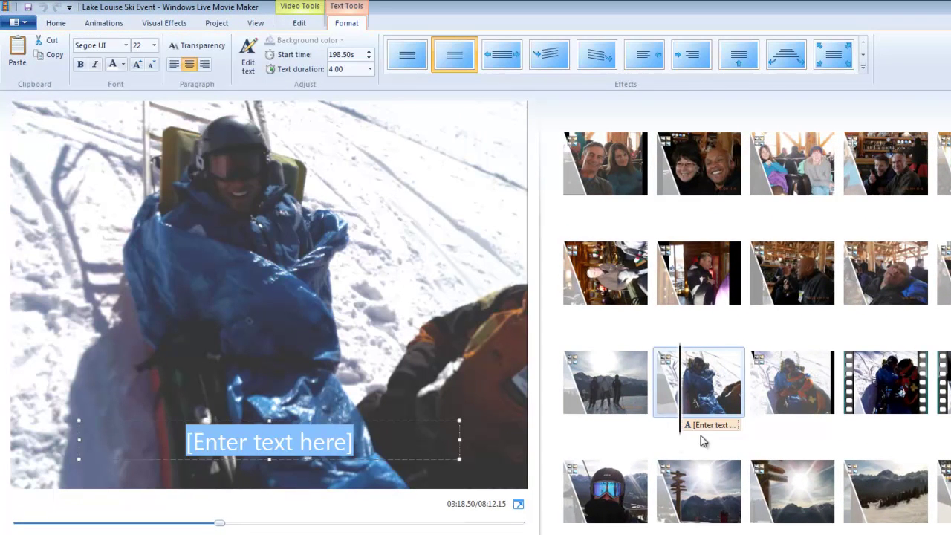
pyautogui.moveTo(353, 442); pyautogui.dragTo(158, 437)
pyautogui.write('Josep[h')
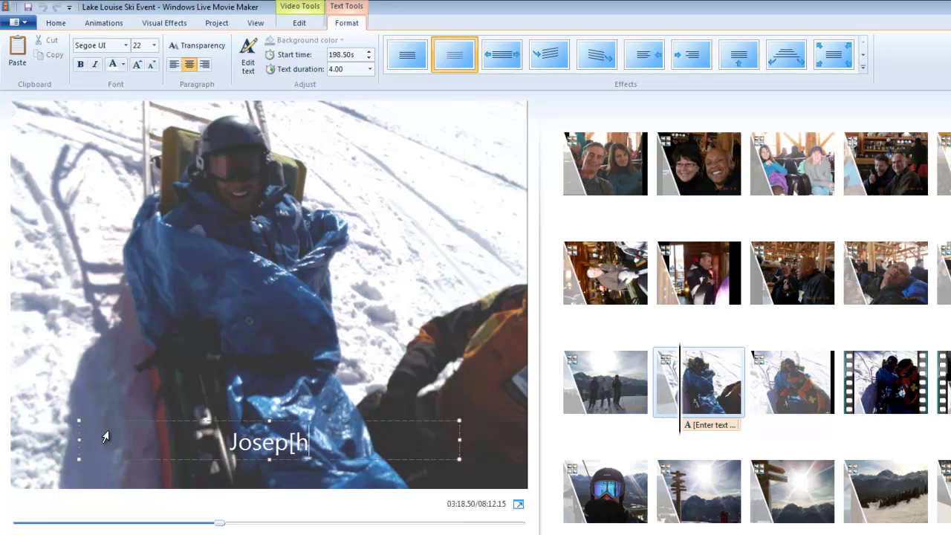
pyautogui.press('BackSpace')
pyautogui.press('BackSpace')
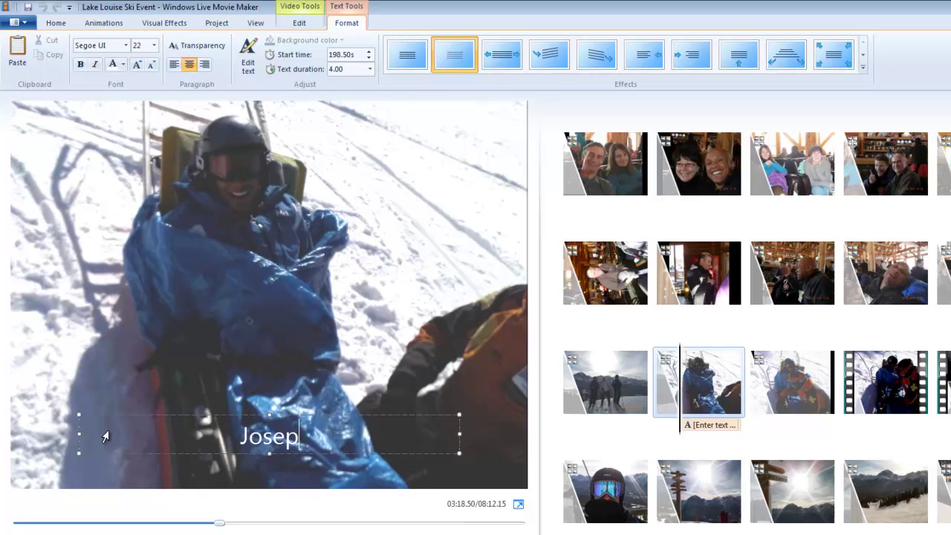
pyautogui.write('h Fa')
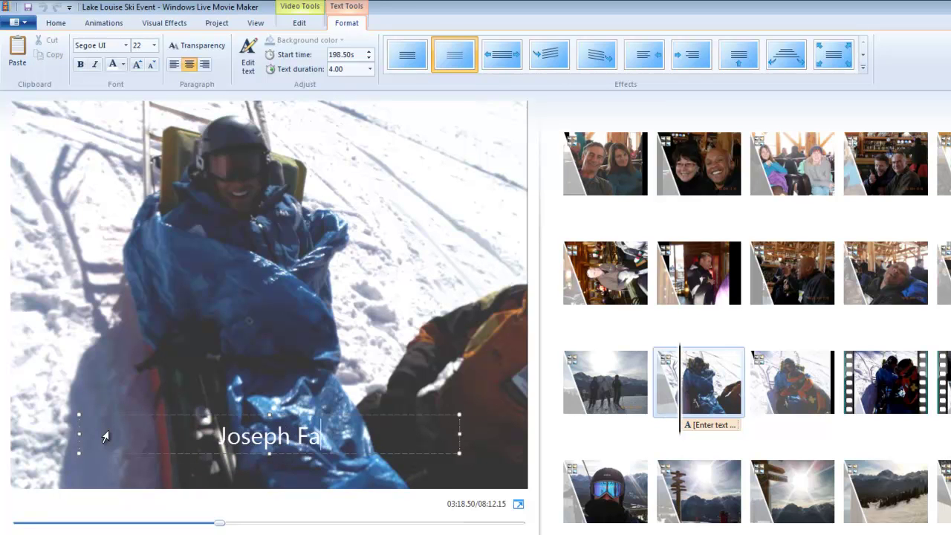
pyautogui.write('lls Down')
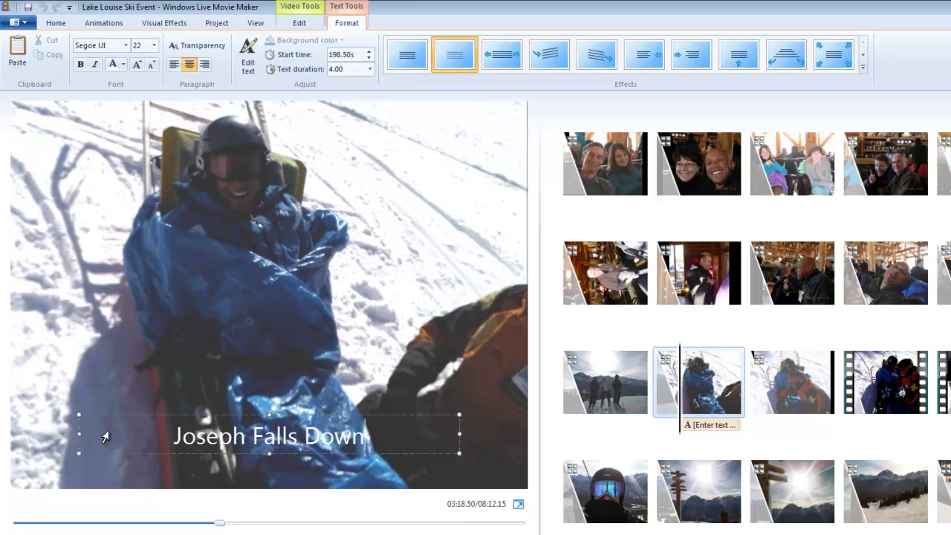
pyautogui.press('Return')
pyautogui.write('Josep')
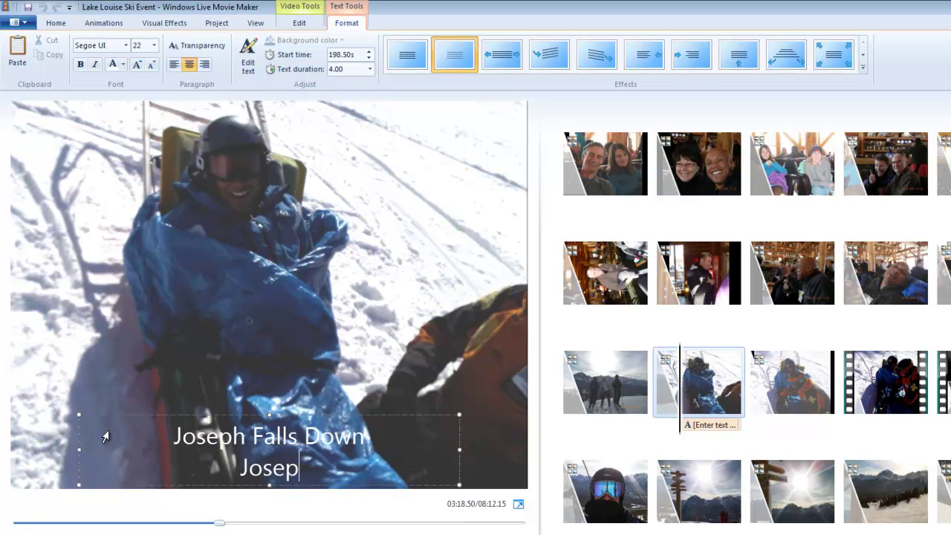
pyautogui.write('h Goes Boom')
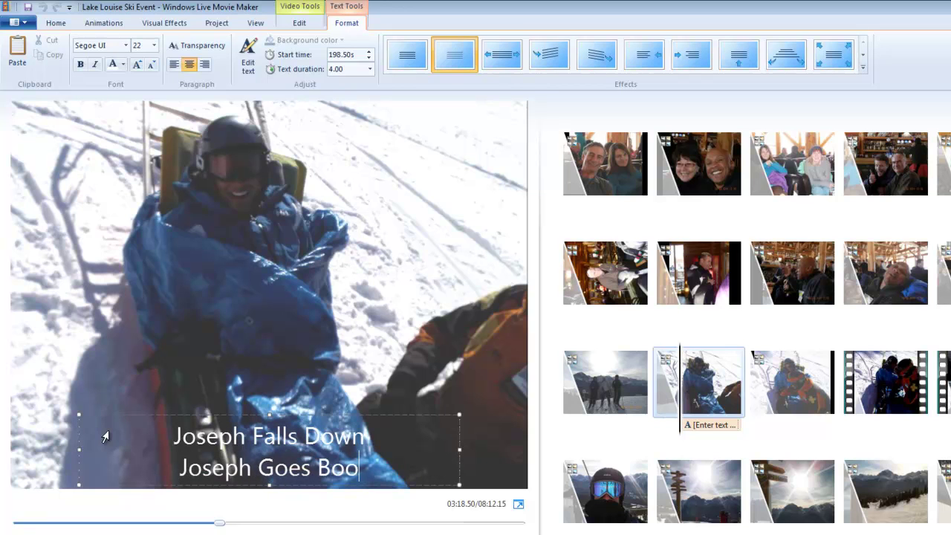
# - Make the caption bold and give it the same text effect as the title
pyautogui.click(80, 64)
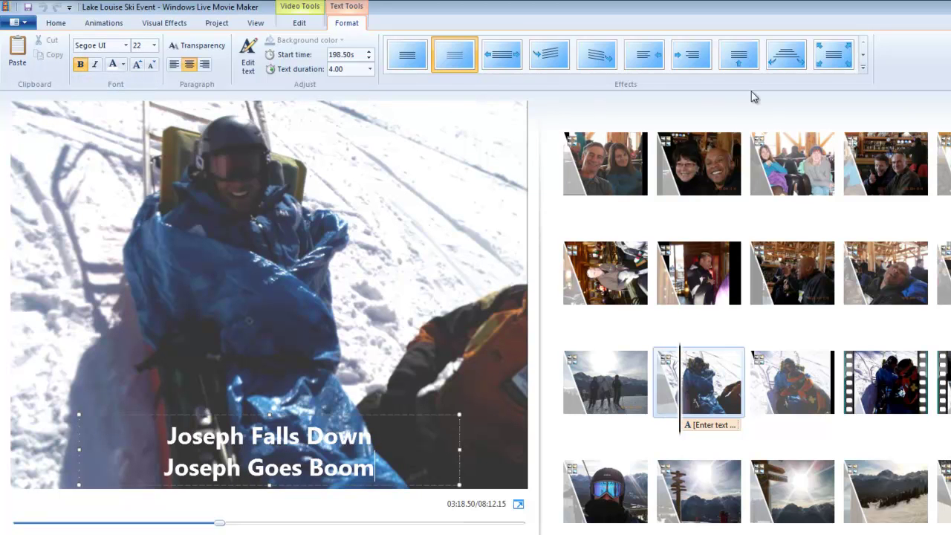
pyautogui.click(787, 59)
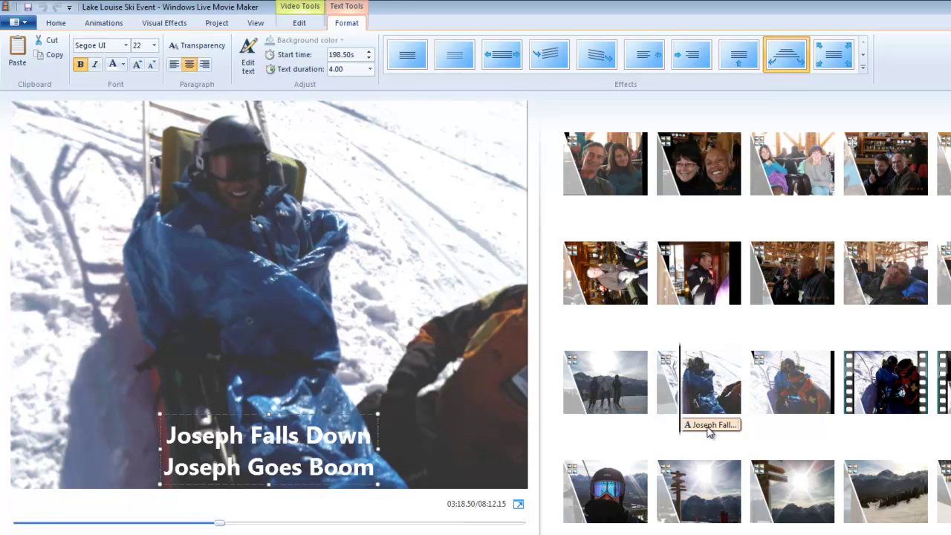
pyautogui.click(905, 398)
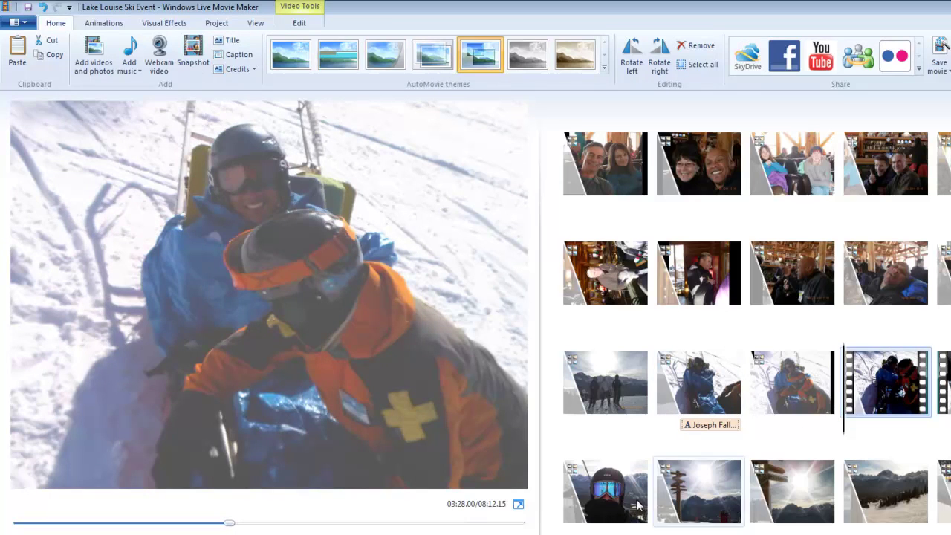
# - Replace the placeholder caption with a first line saying the skier actually got hurt
pyautogui.click(234, 54)
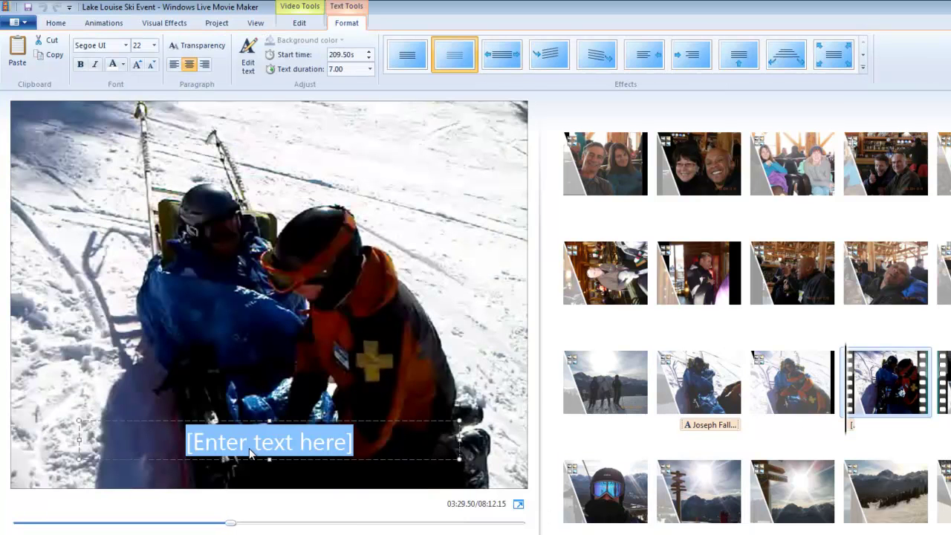
pyautogui.press('BackSpace')
pyautogui.write('OK,')
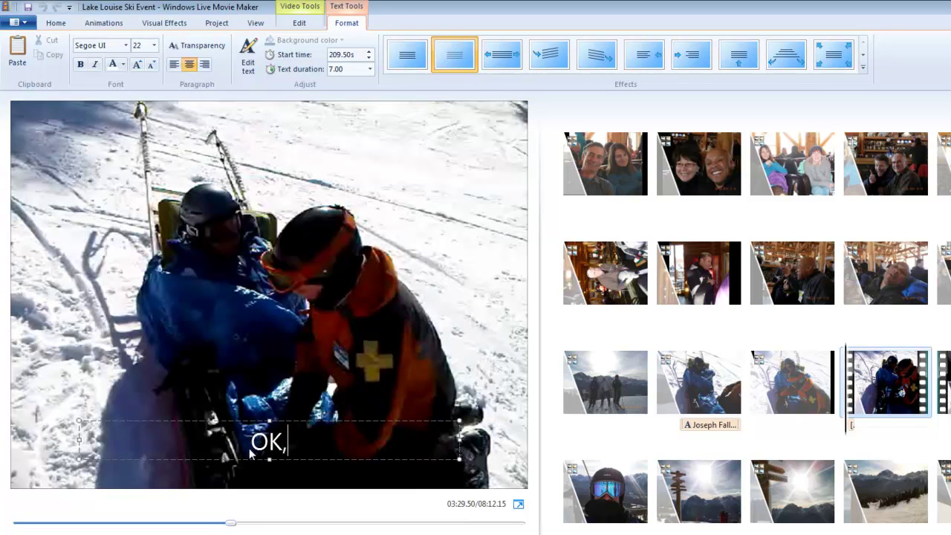
pyautogui.write(' Joep')
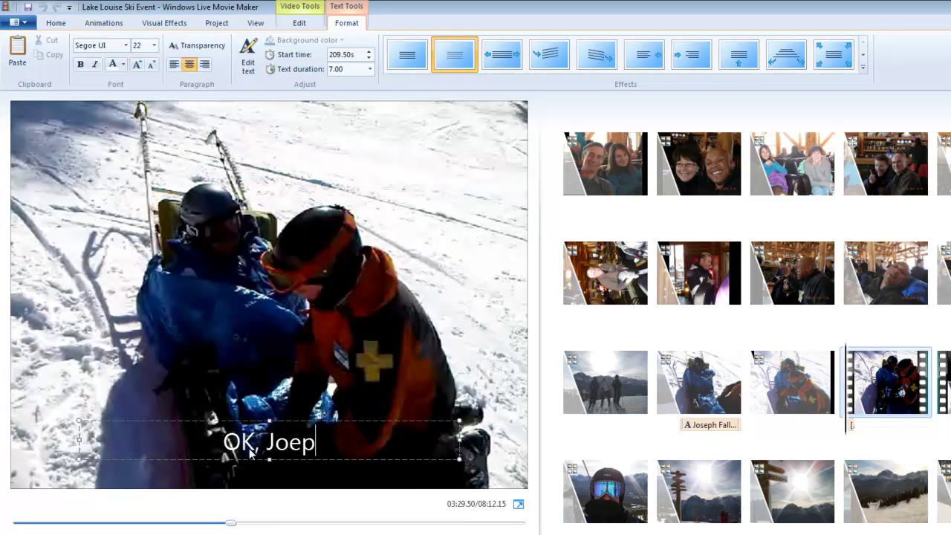
pyautogui.press('BackSpace')
pyautogui.press('BackSpace')
pyautogui.write('spe')
pyautogui.press('BackSpace')
pyautogui.press('BackSpace')
pyautogui.write('e')
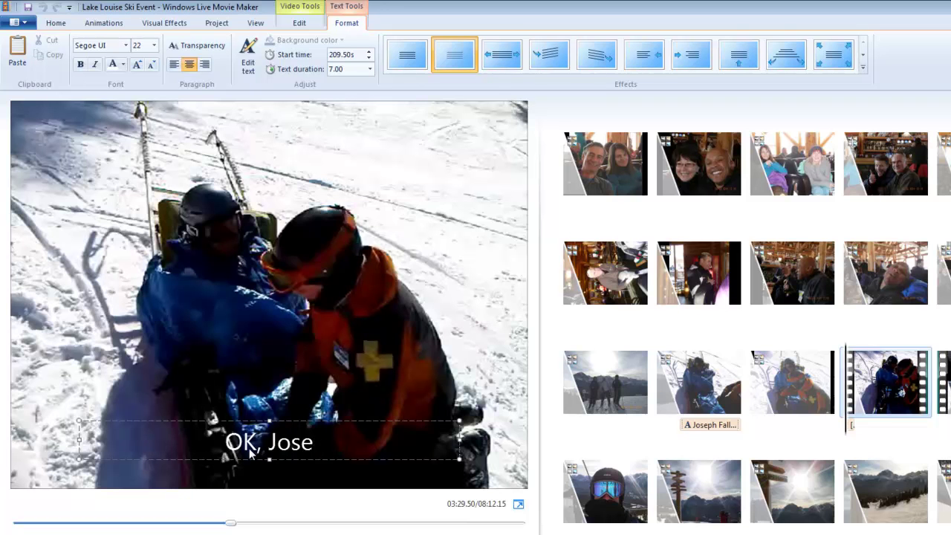
pyautogui.write('pj')
pyautogui.press('BackSpace')
pyautogui.write('h')
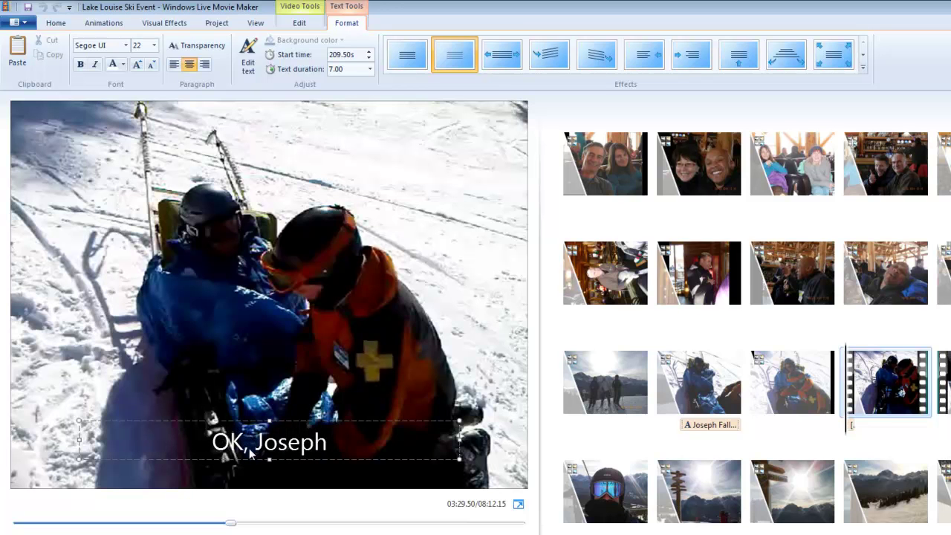
pyautogui.write(' Actu')
pyautogui.write('ally ')
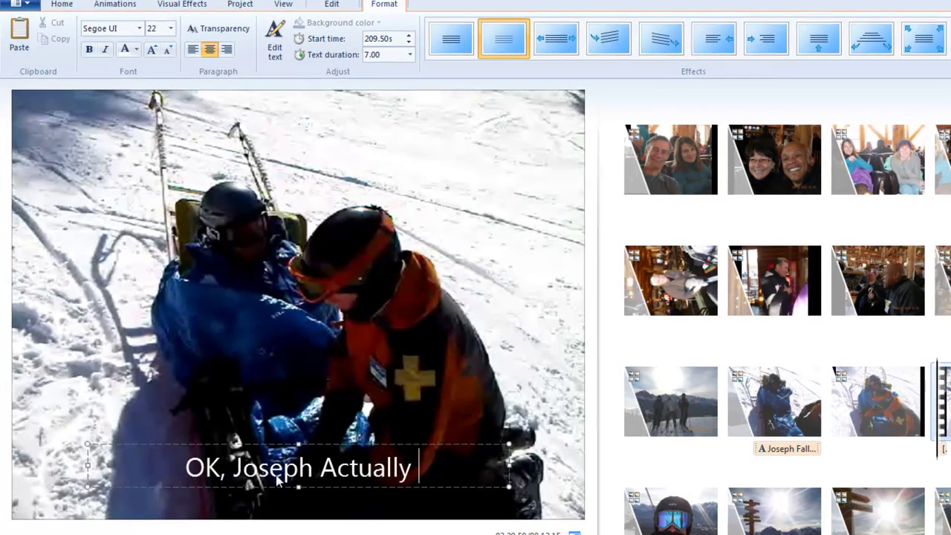
pyautogui.write('Got ')
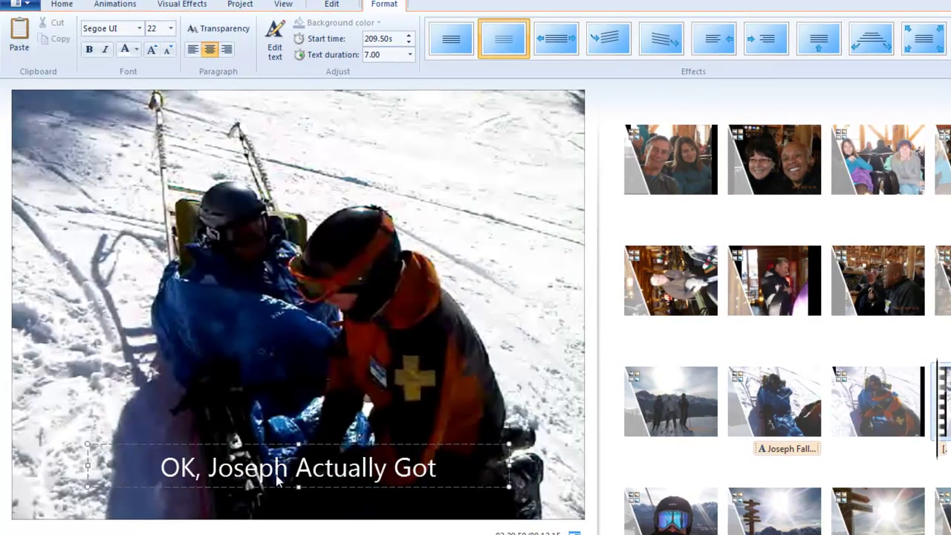
pyautogui.write('H')
pyautogui.press('BackSpace')
pyautogui.write('Hurt')
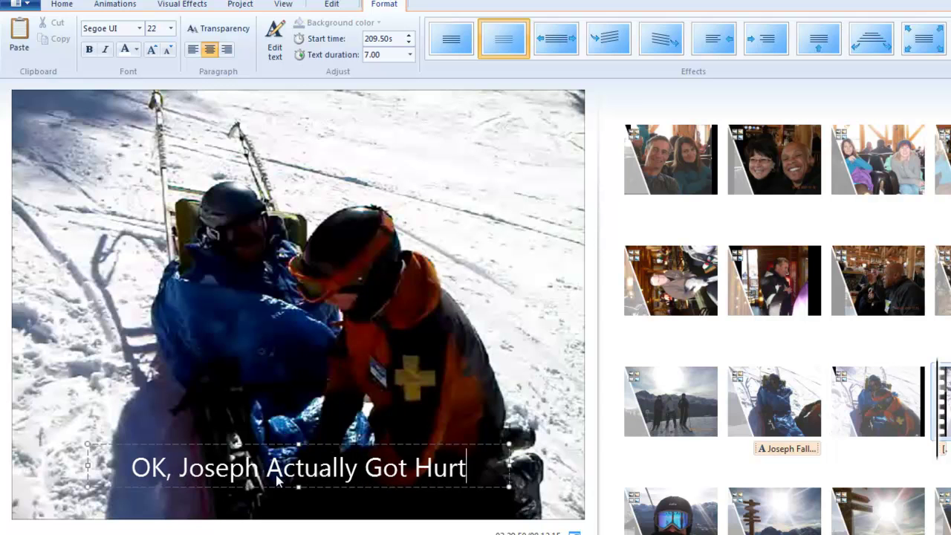
# - Add lines reading 'Lets watch the Ski Patrol Take Hime Down the Mountain in a Tobagan'
pyautogui.press('Return')
pyautogui.write('Lets wath')
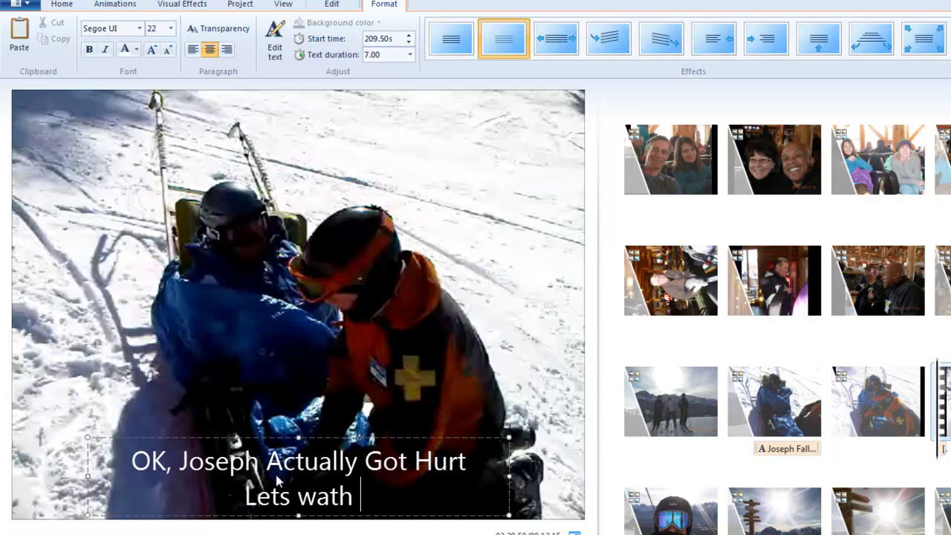
pyautogui.press('BackSpace')
pyautogui.write('ch t')
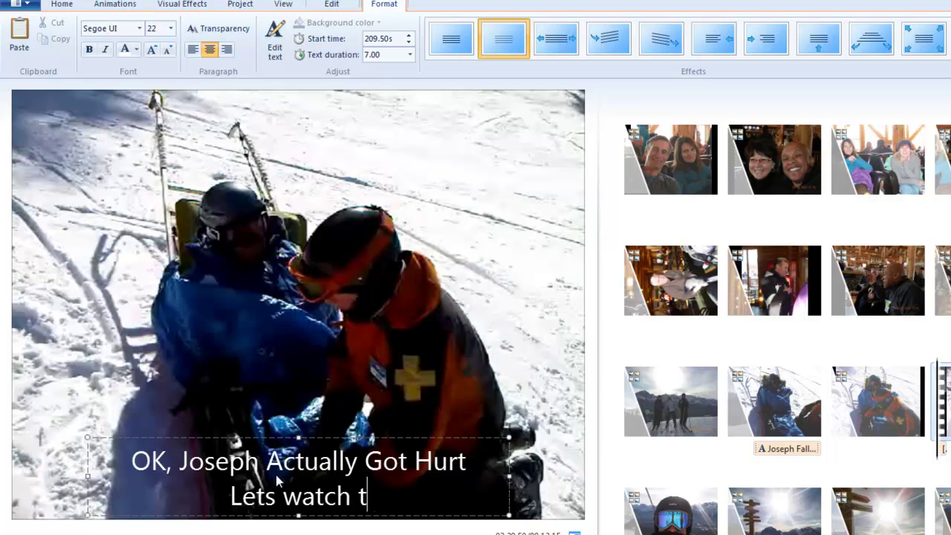
pyautogui.write('he Ski Patr')
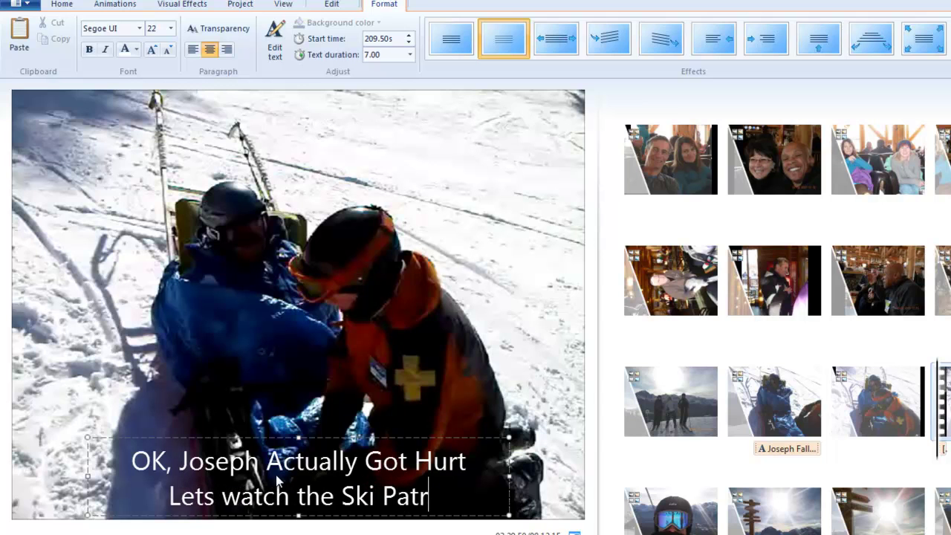
pyautogui.write('ol Tak')
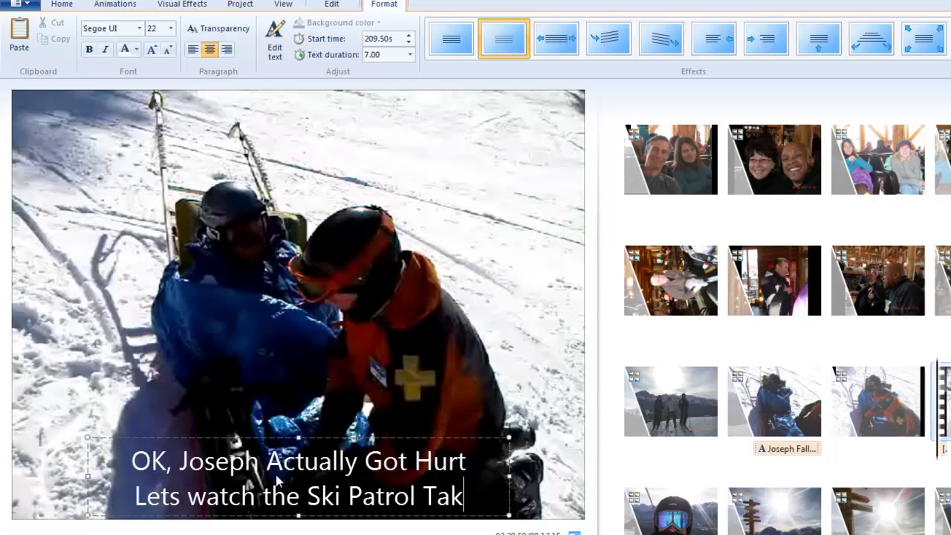
pyautogui.write('e Hime Down the')
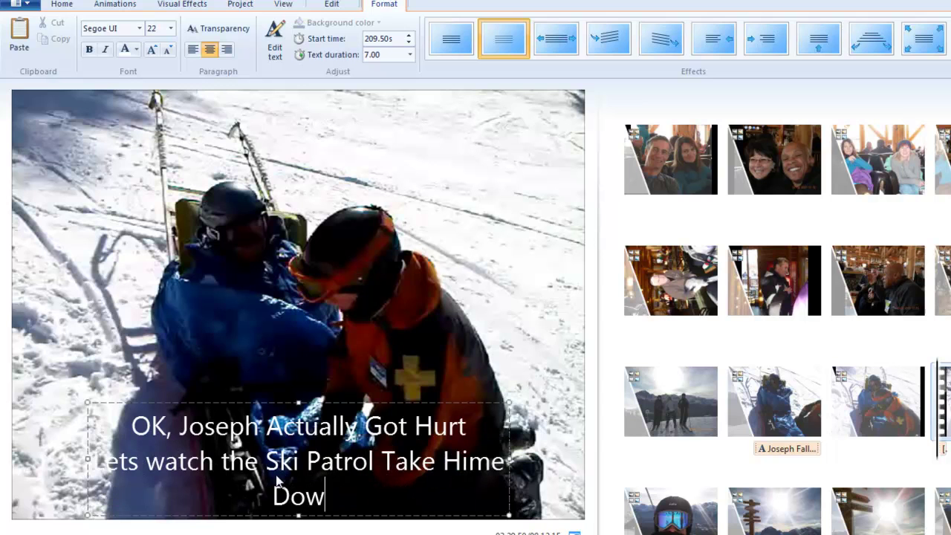
pyautogui.press('BackSpace')
pyautogui.press('BackSpace')
pyautogui.press('BackSpace')
pyautogui.press('BackSpace')
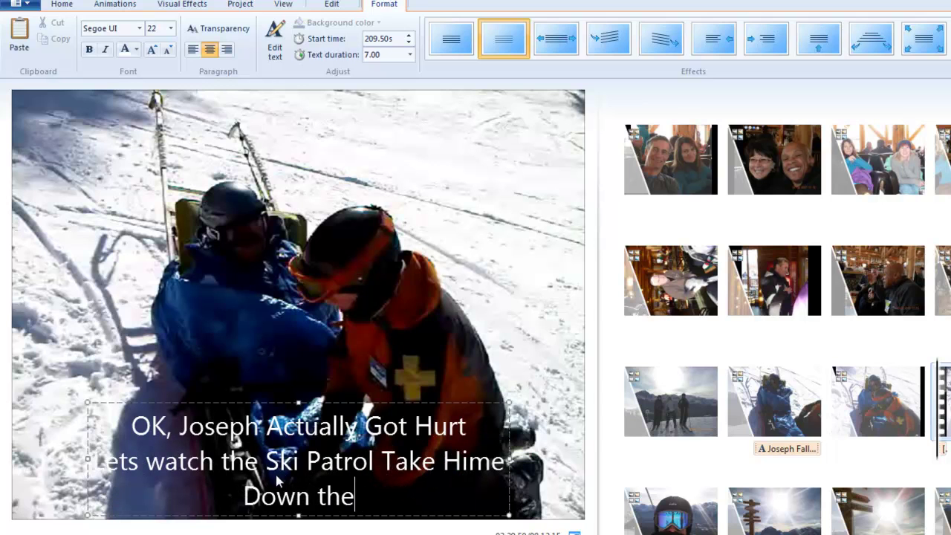
pyautogui.write('Wii')
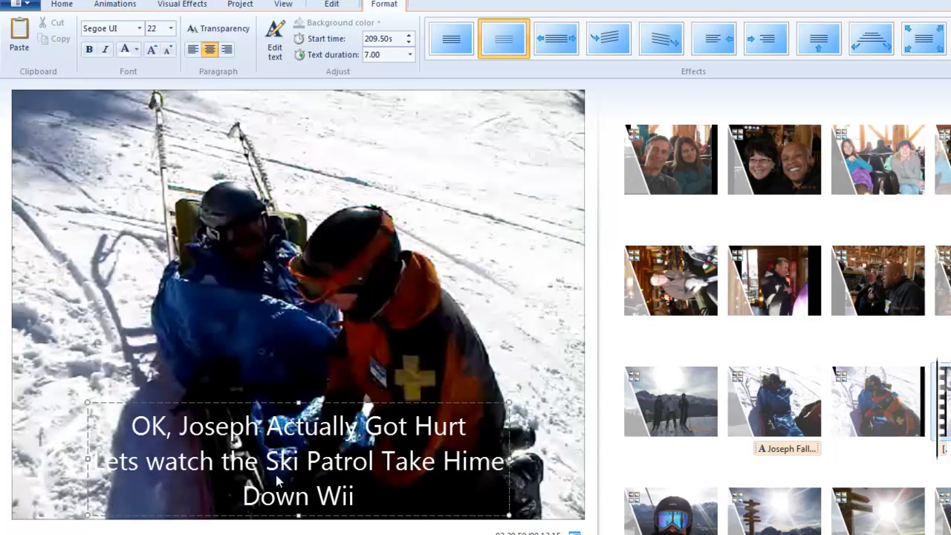
pyautogui.press('BackSpace')
pyautogui.press('BackSpace')
pyautogui.press('BackSpace')
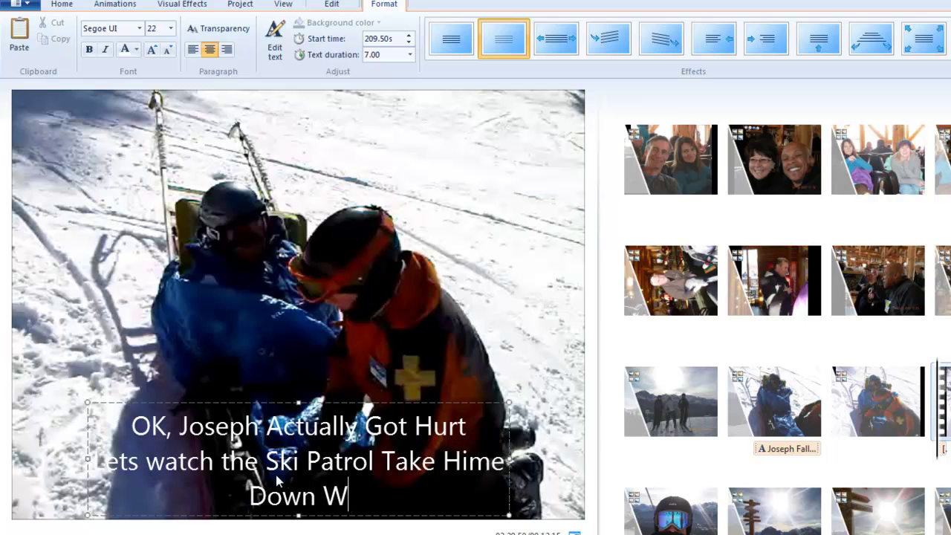
pyautogui.write('Th')
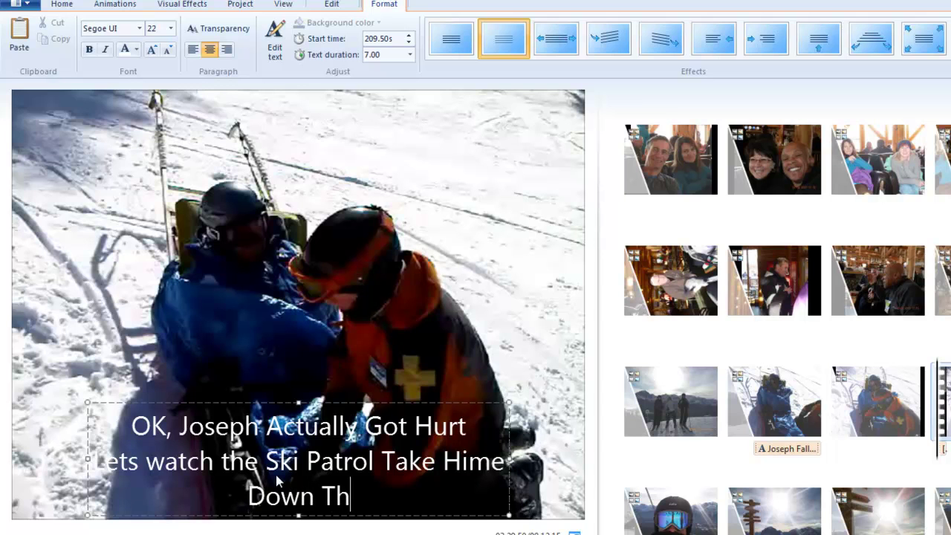
pyautogui.write('e Mount')
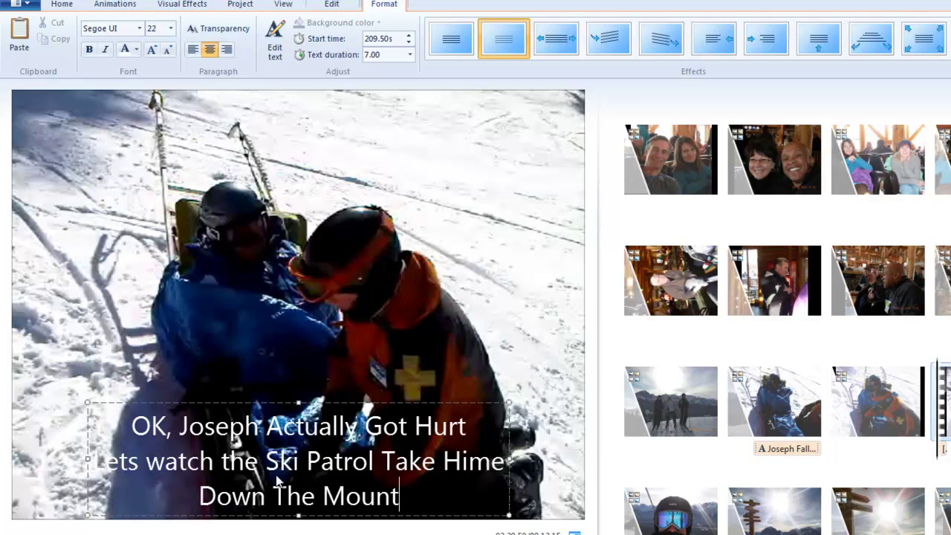
pyautogui.write('ain o')
pyautogui.press('BackSpace')
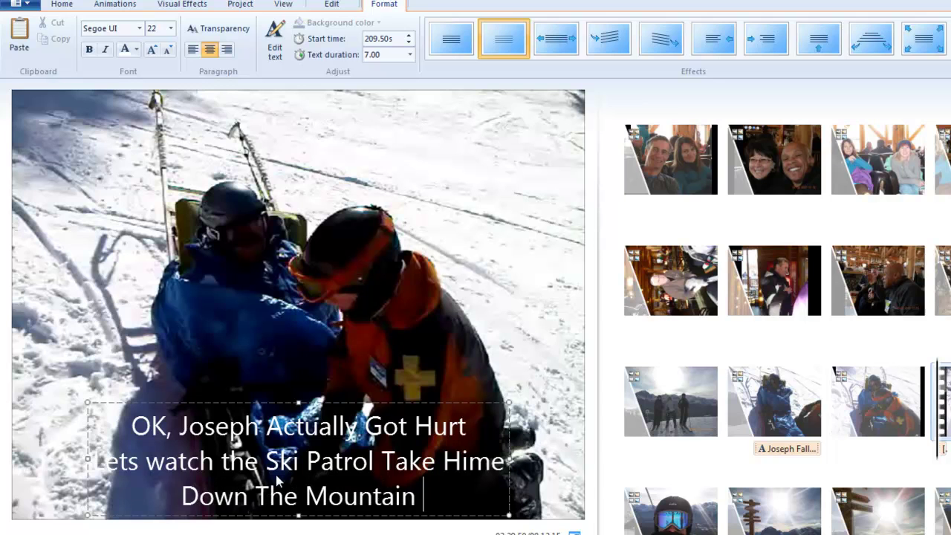
pyautogui.write('in a Tobagan')
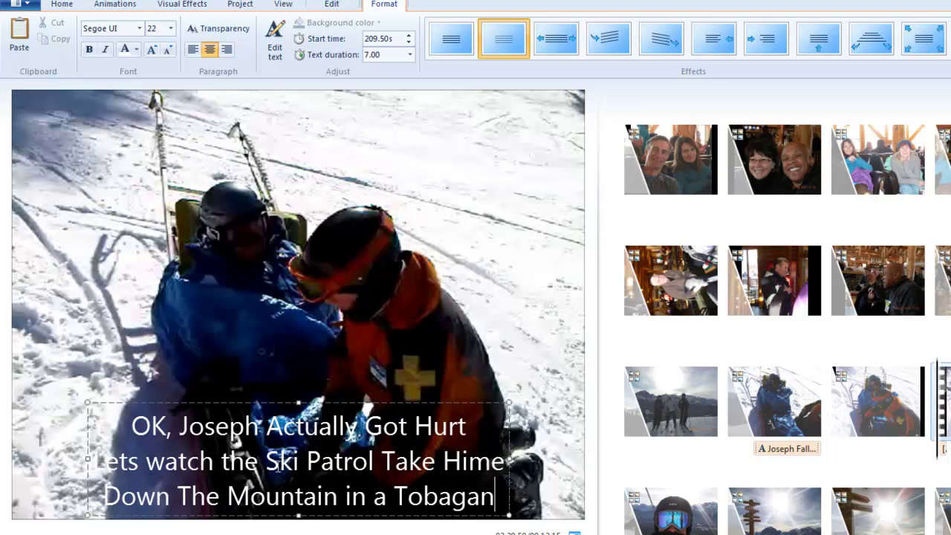
# - Make the caption bold, widen it to fit three lines, and move it to the bottom
pyautogui.click(88, 50)
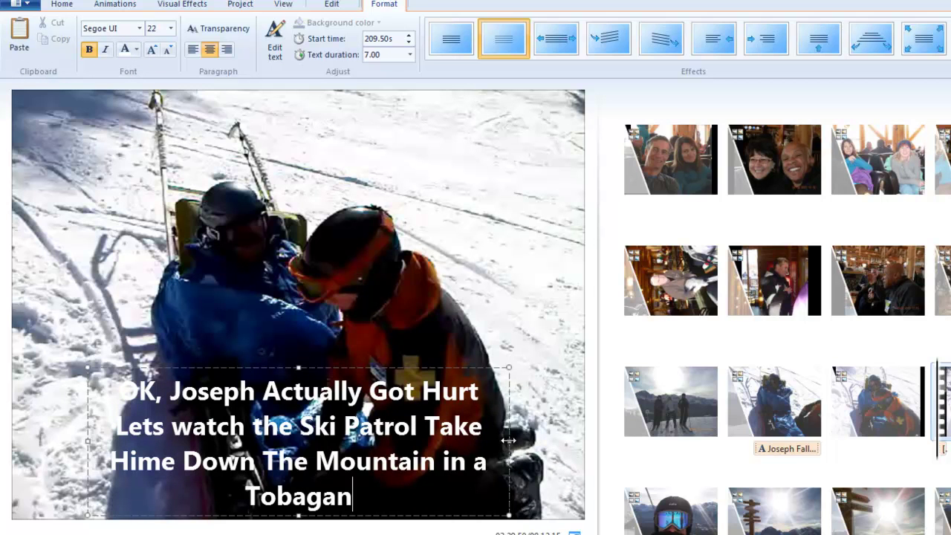
pyautogui.moveTo(510, 440); pyautogui.dragTo(568, 425)
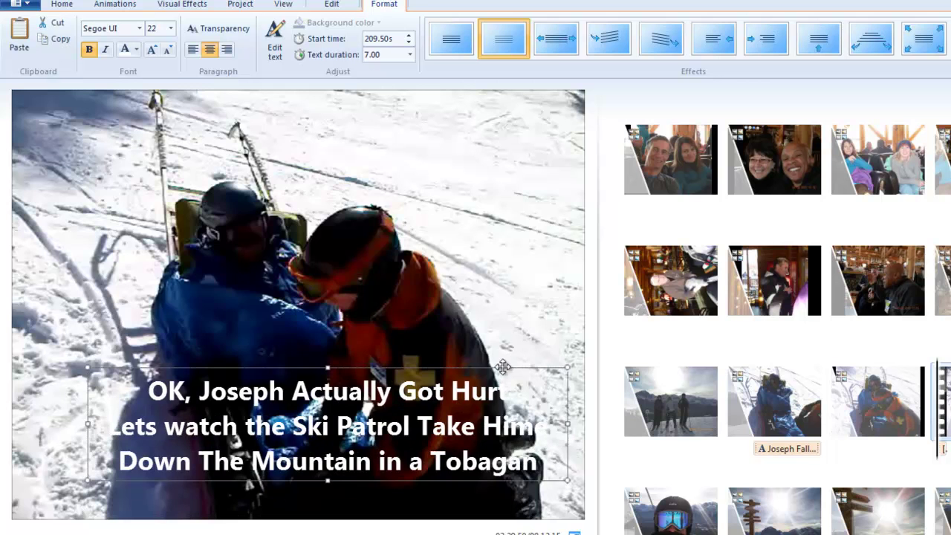
pyautogui.moveTo(501, 375); pyautogui.dragTo(501, 440)
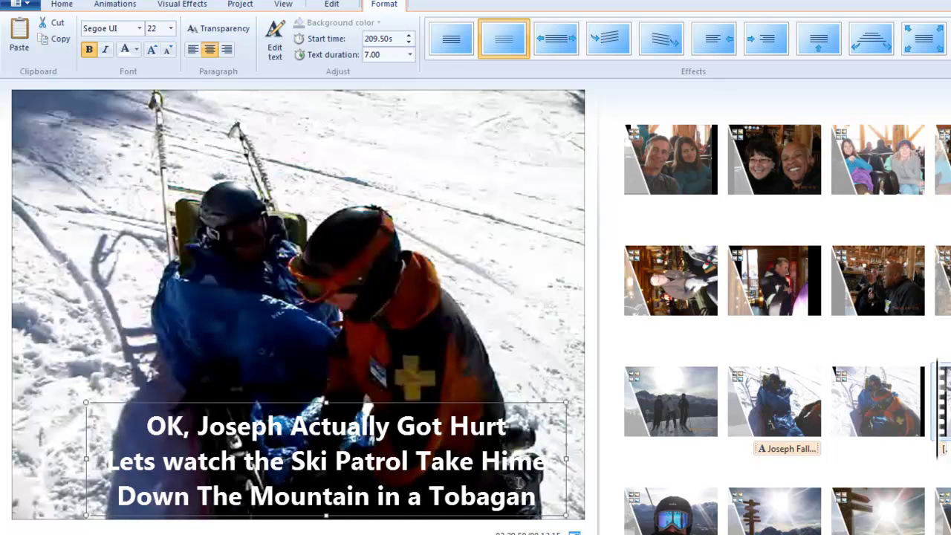
# - Correct 'Hime' to 'Him', apply a different caption animation effect, and adjust its duration
pyautogui.click(533, 464)
pyautogui.press('BackSpace')
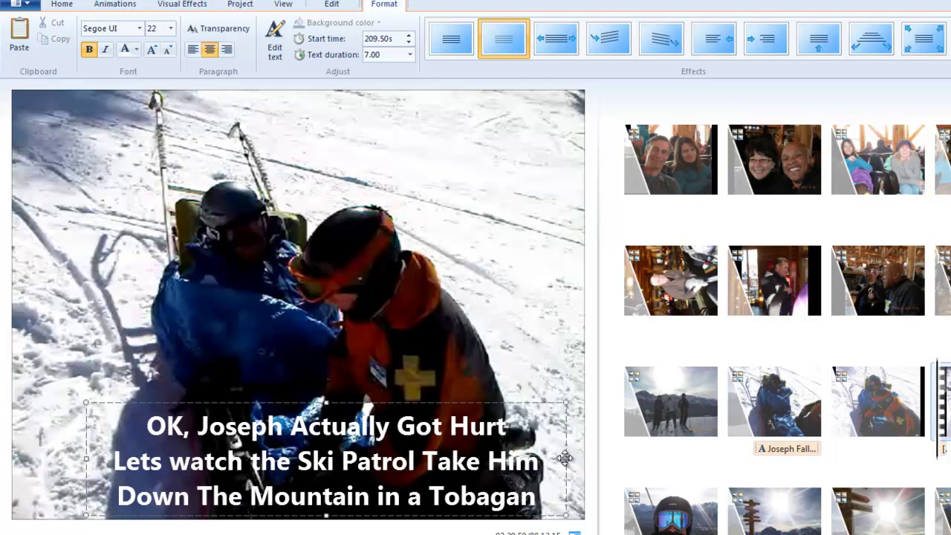
pyautogui.click(858, 45)
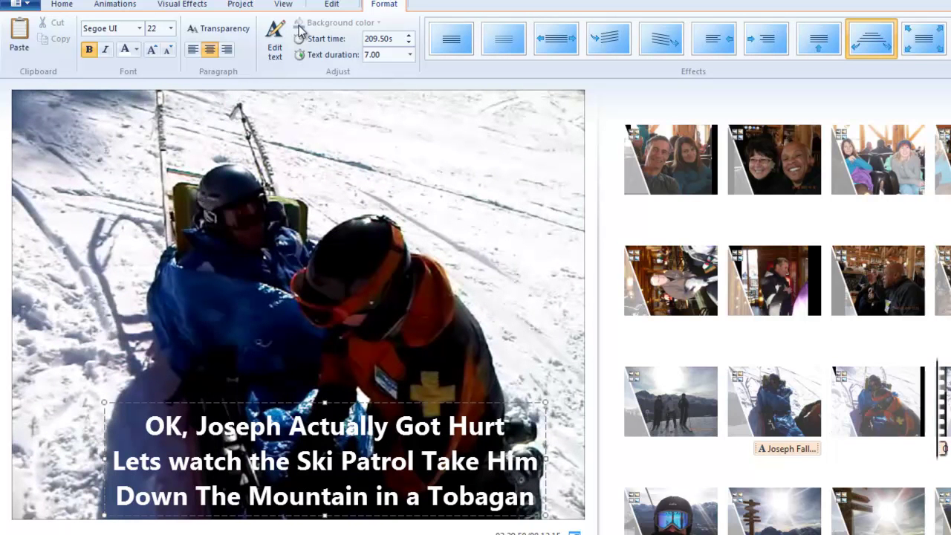
pyautogui.click(354, 60)
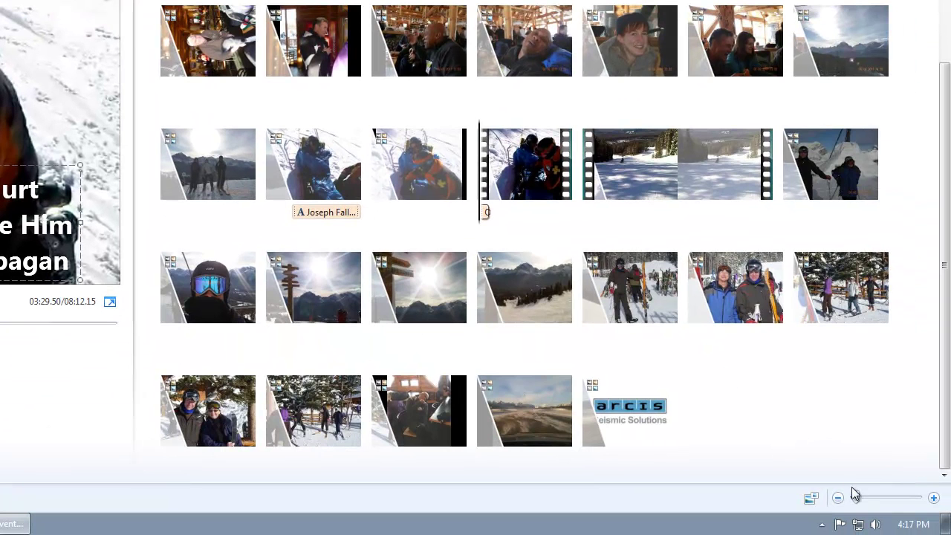
# - Enlarge the storyboard thumbnails, then play from 0:00 and pause at 00:05.51 after the Arcis intro
pyautogui.moveTo(857, 495)
pyautogui.mouseDown()
pyautogui.moveTo(884, 502)
pyautogui.moveTo(871, 502)
pyautogui.mouseUp()
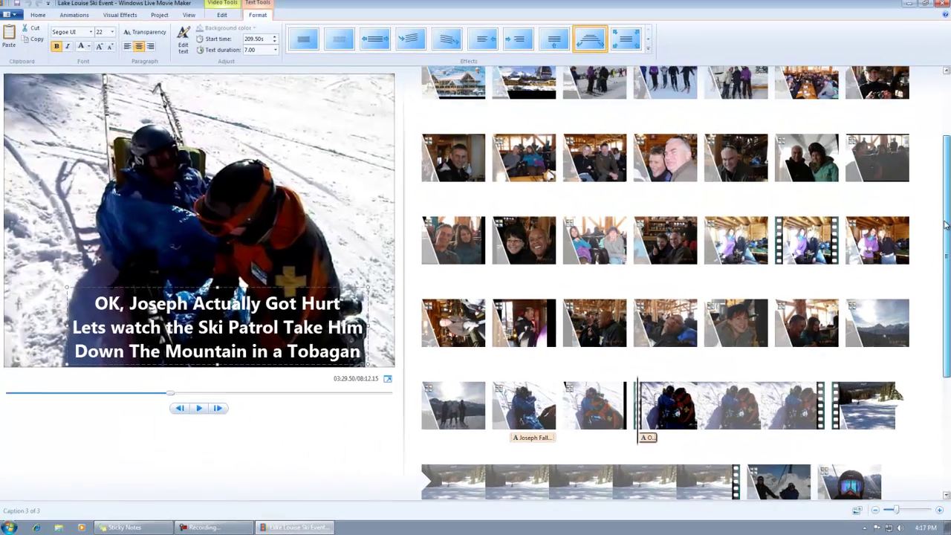
pyautogui.scroll(1, 943, 215)
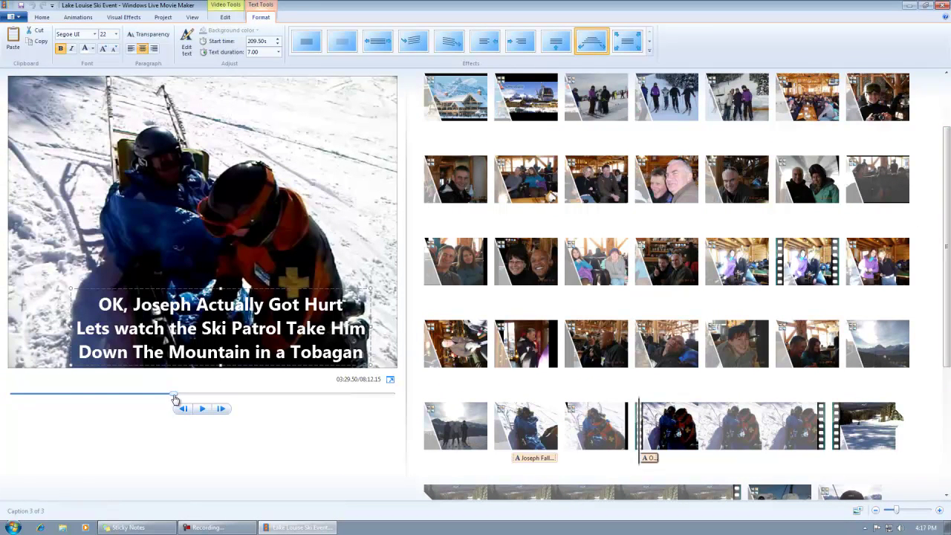
pyautogui.moveTo(175, 400); pyautogui.dragTo(3, 404)
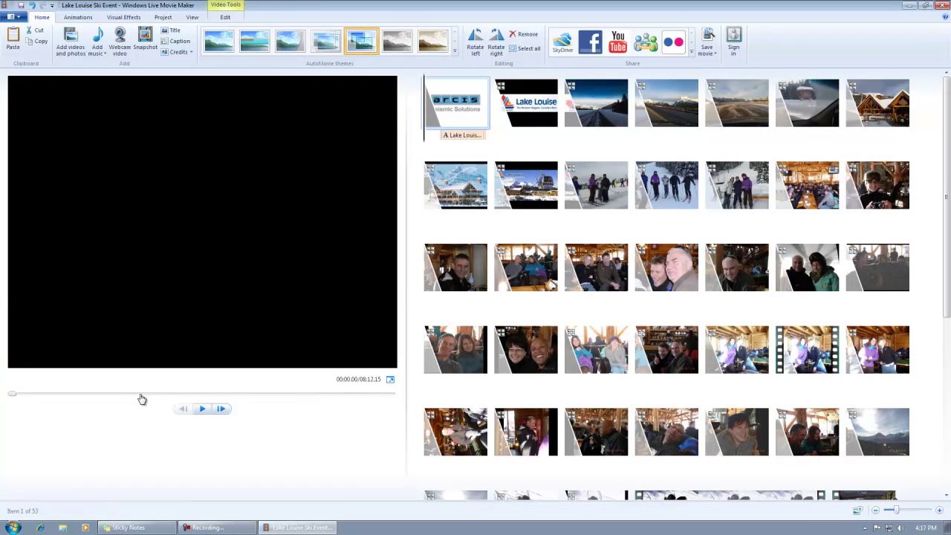
pyautogui.click(202, 409)
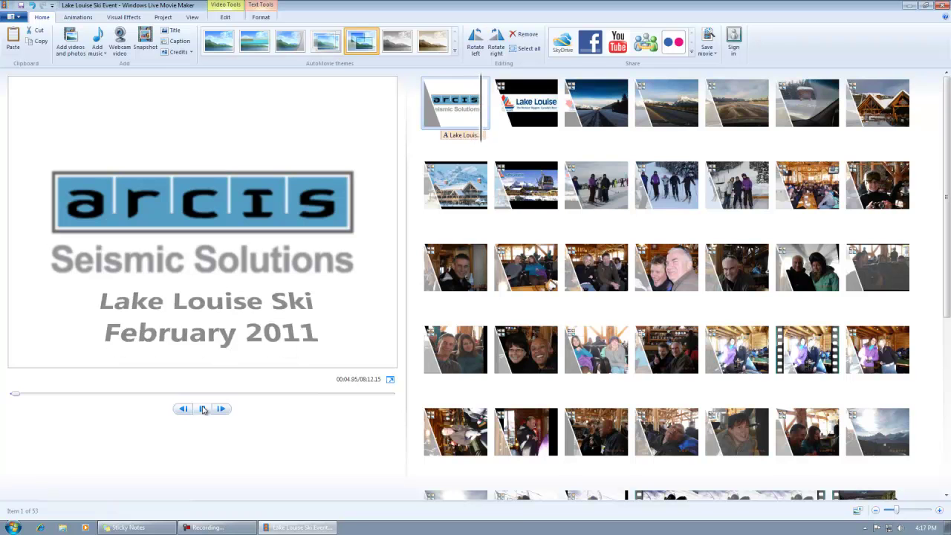
pyautogui.click(207, 409)
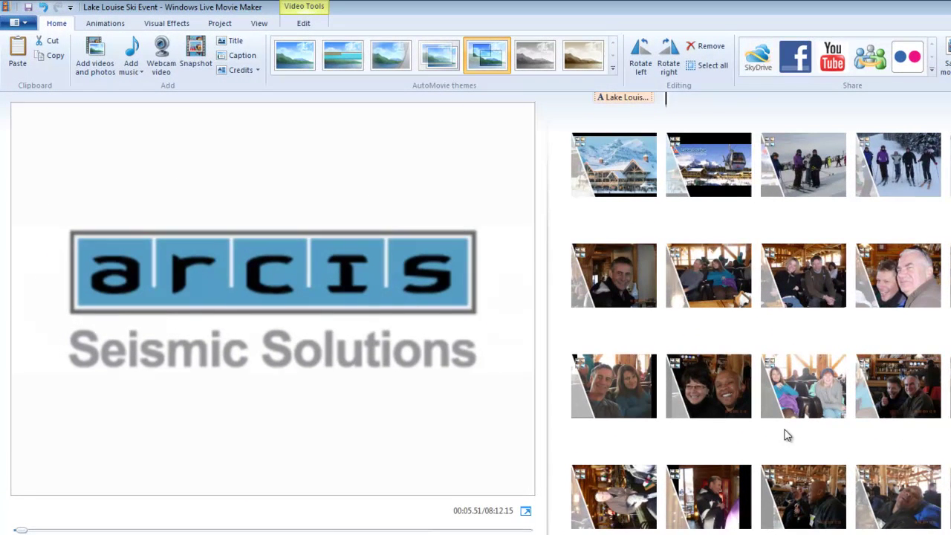
# - Rotate the sideways lodge photo of the man in the brown jacket right so he stands upright
pyautogui.click(601, 502)
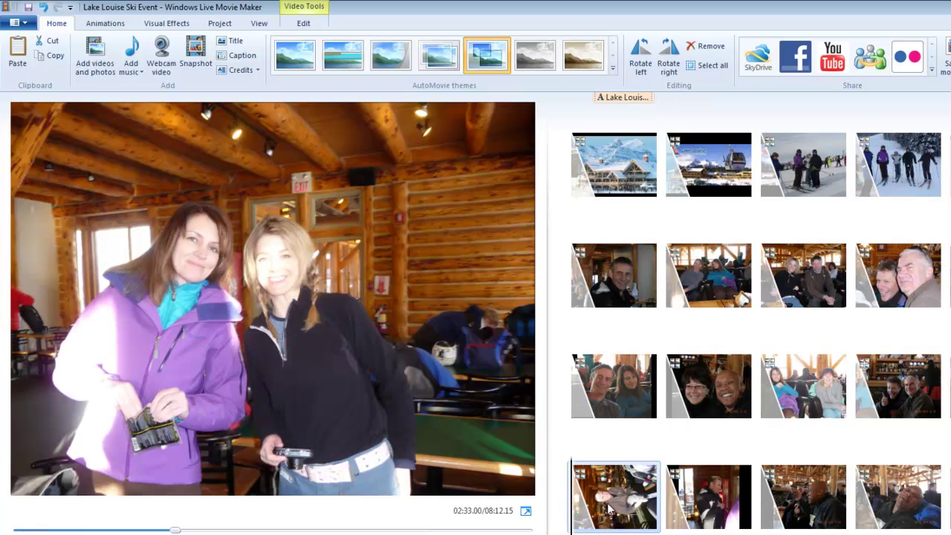
pyautogui.click(605, 498)
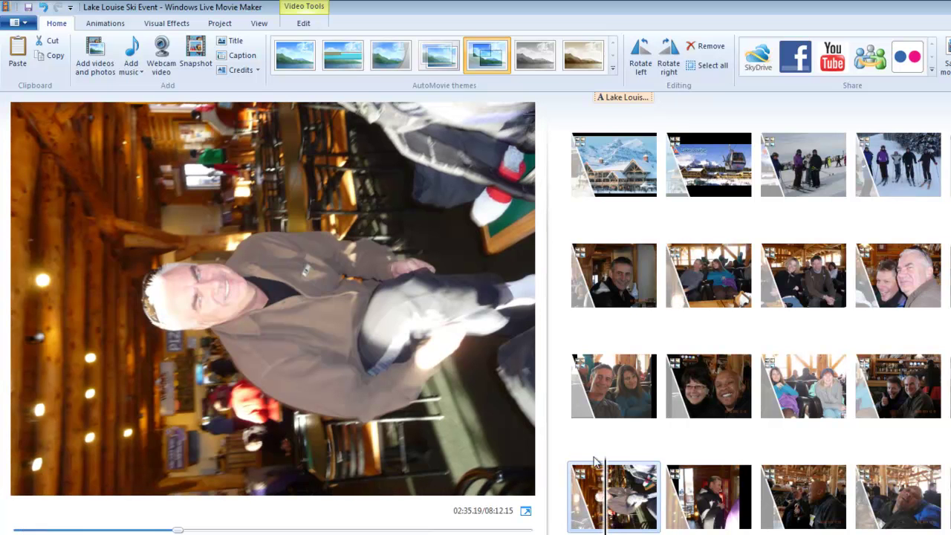
pyautogui.scroll(2, 605, 510)
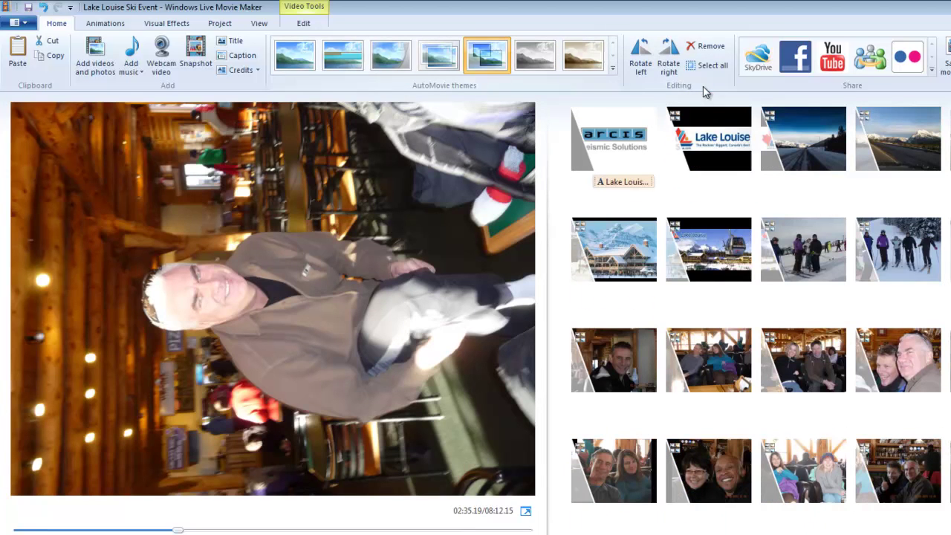
pyautogui.click(669, 62)
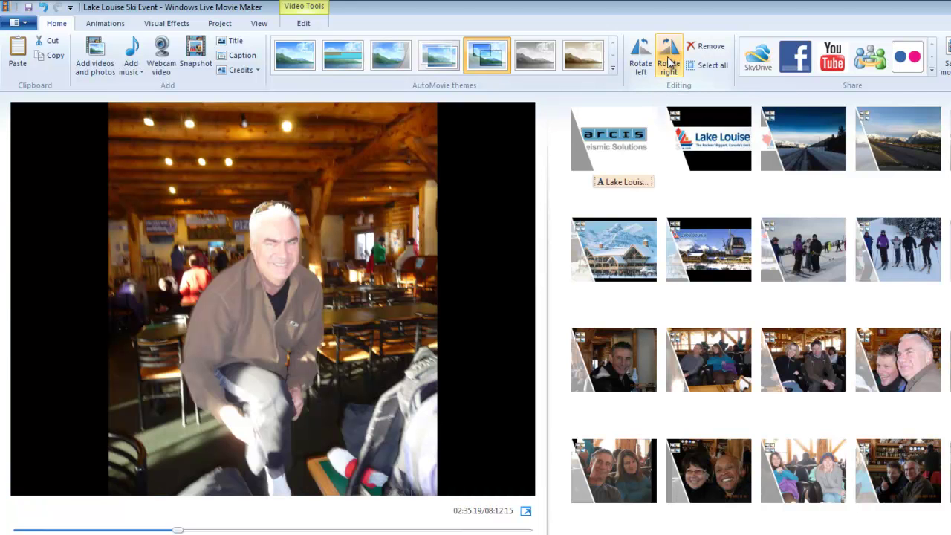